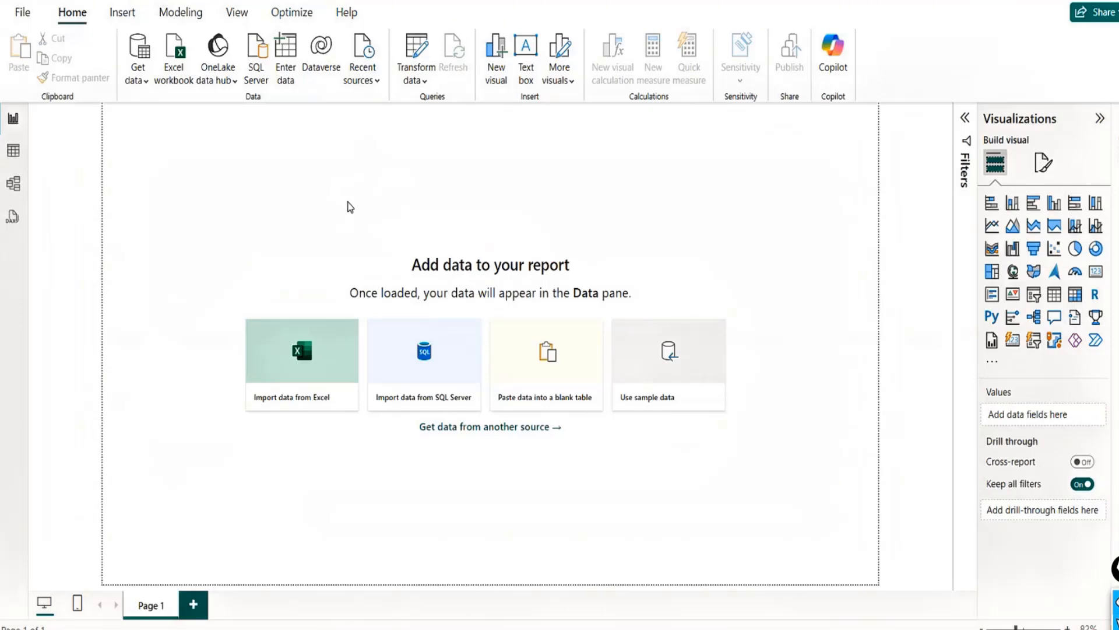
Step: Switch the report to Table view and open Employee_qty.xlsx from the 1_One2One folder in Excel to review its EID and QTY columns
{"action": "left_click", "coordinate": [13, 151]}
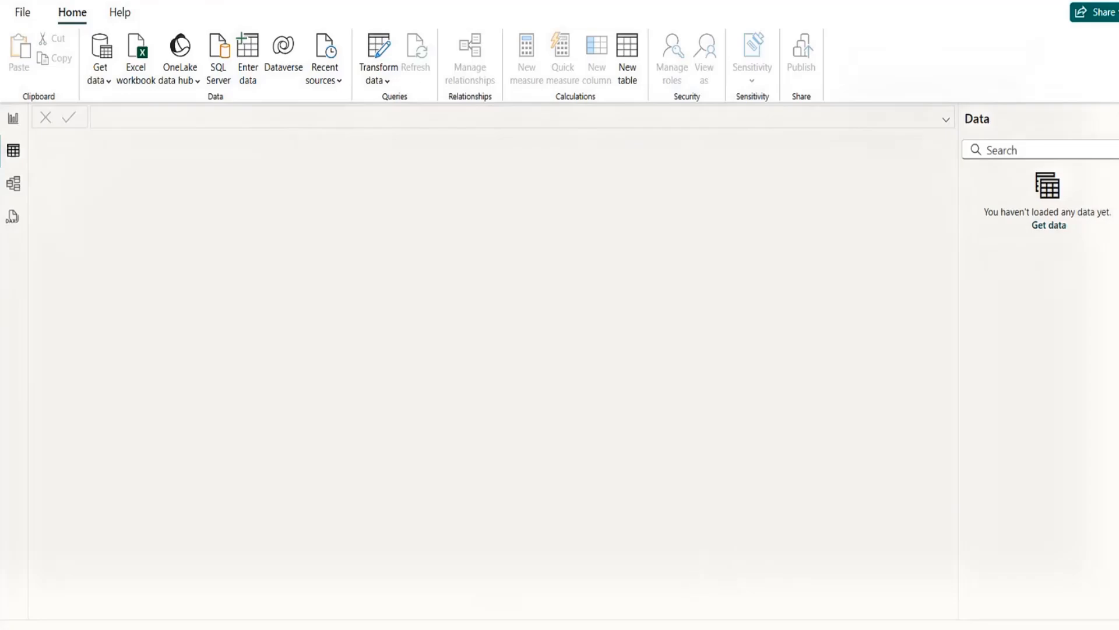
{"action": "mouse_move", "coordinate": [650, 628]}
{"action": "left_click", "coordinate": [643, 592]}
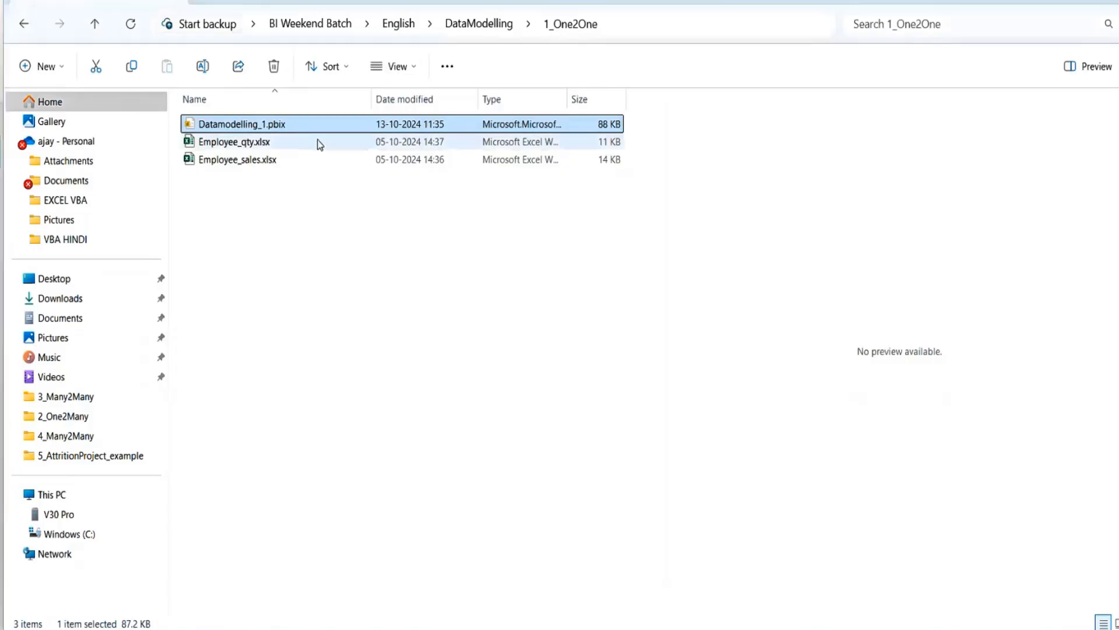
{"action": "left_click", "coordinate": [233, 146]}
{"action": "double_click", "coordinate": [233, 146]}
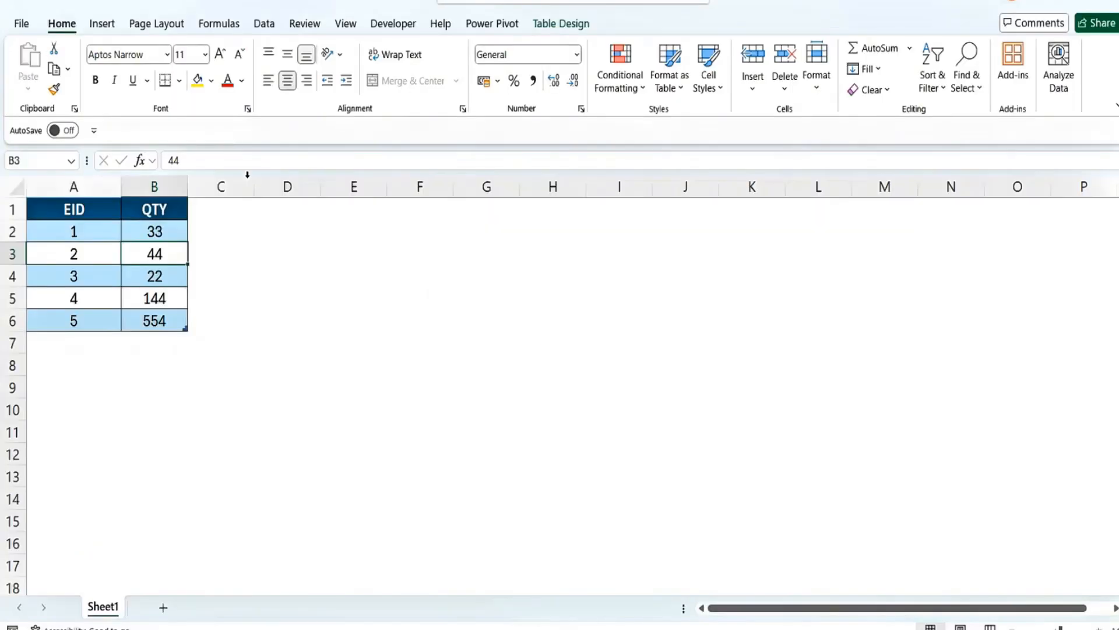
{"action": "left_click", "coordinate": [272, 230]}
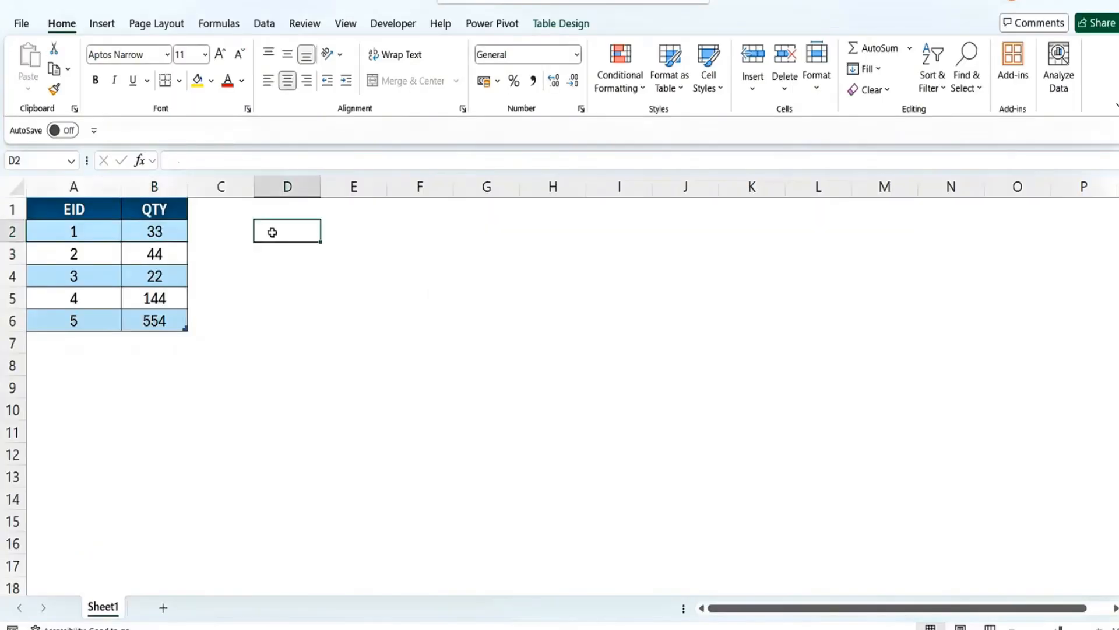
{"action": "left_click", "coordinate": [233, 213]}
{"action": "key", "text": "Left"}
{"action": "key", "text": "Left"}
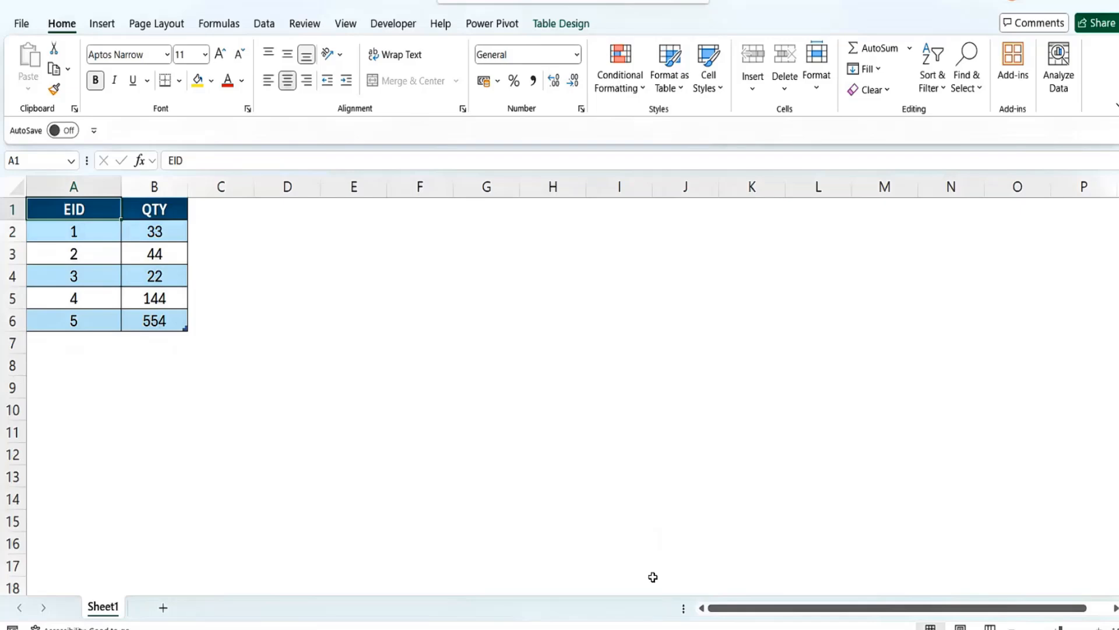
Step: Return to the 1_One2One folder and open Employee_sales.xlsx in Excel
{"action": "mouse_move", "coordinate": [633, 629]}
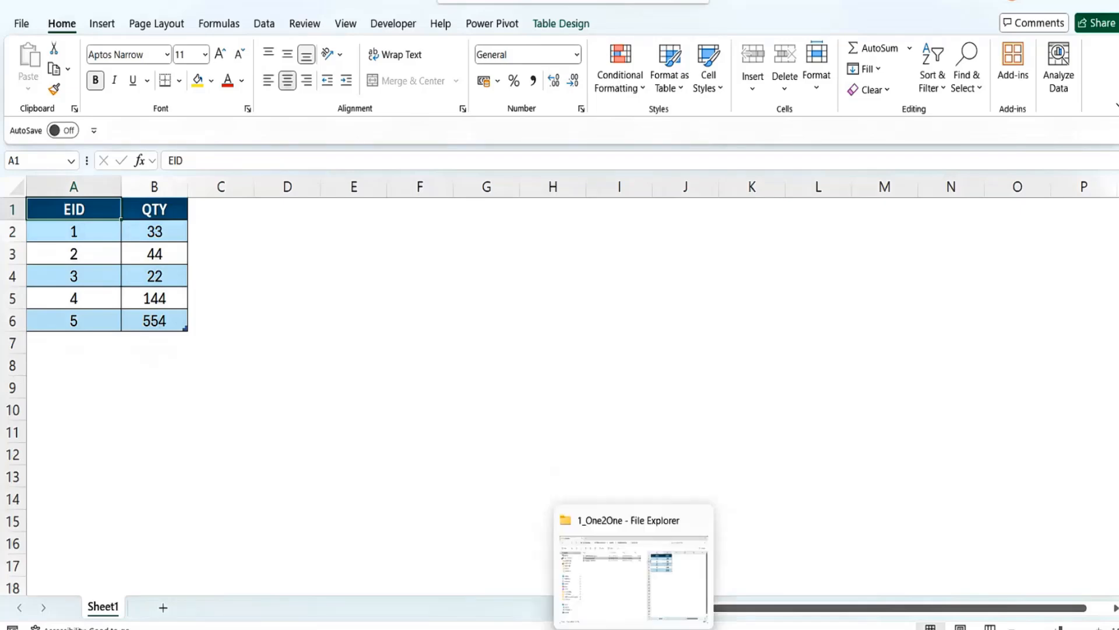
{"action": "left_click", "coordinate": [607, 580]}
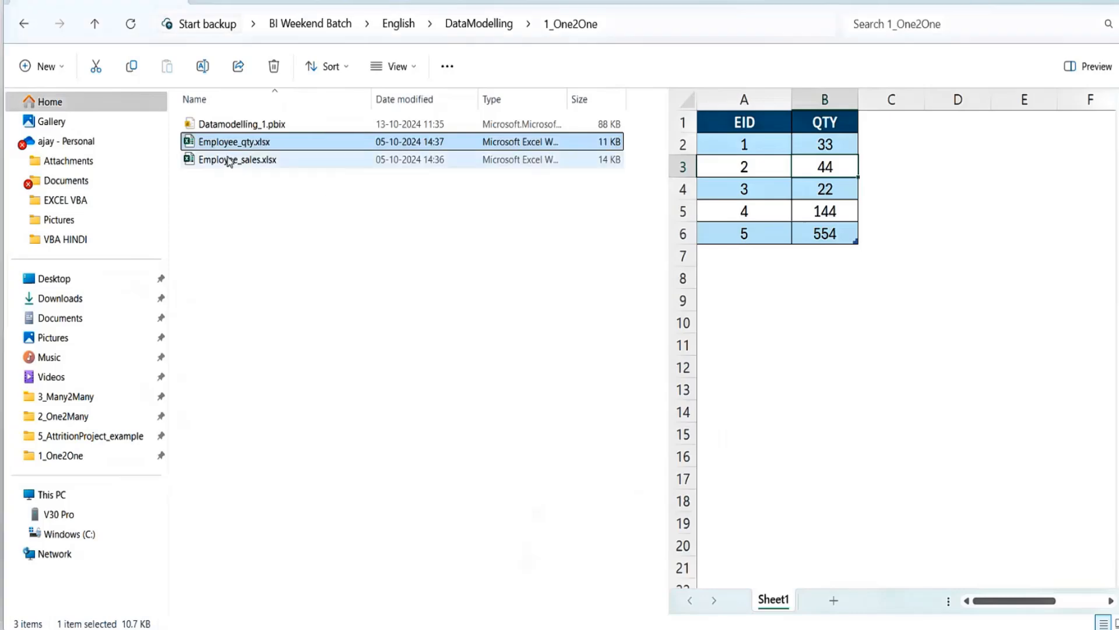
{"action": "left_click", "coordinate": [229, 162]}
{"action": "key", "text": "alt+Tab"}
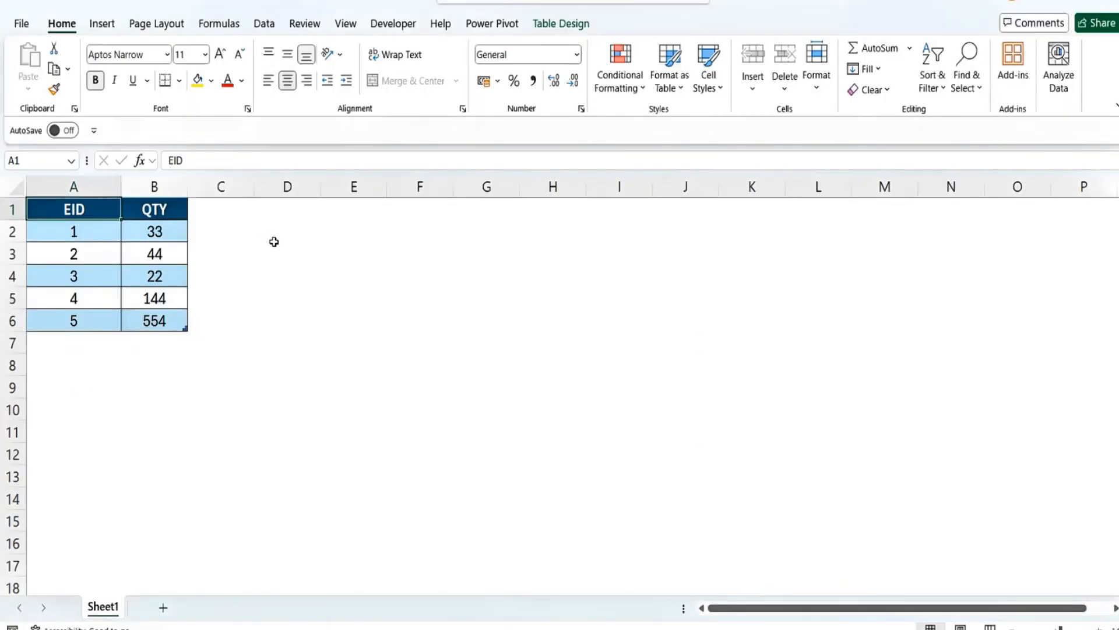
{"action": "left_click", "coordinate": [274, 240]}
{"action": "left_click", "coordinate": [62, 213]}
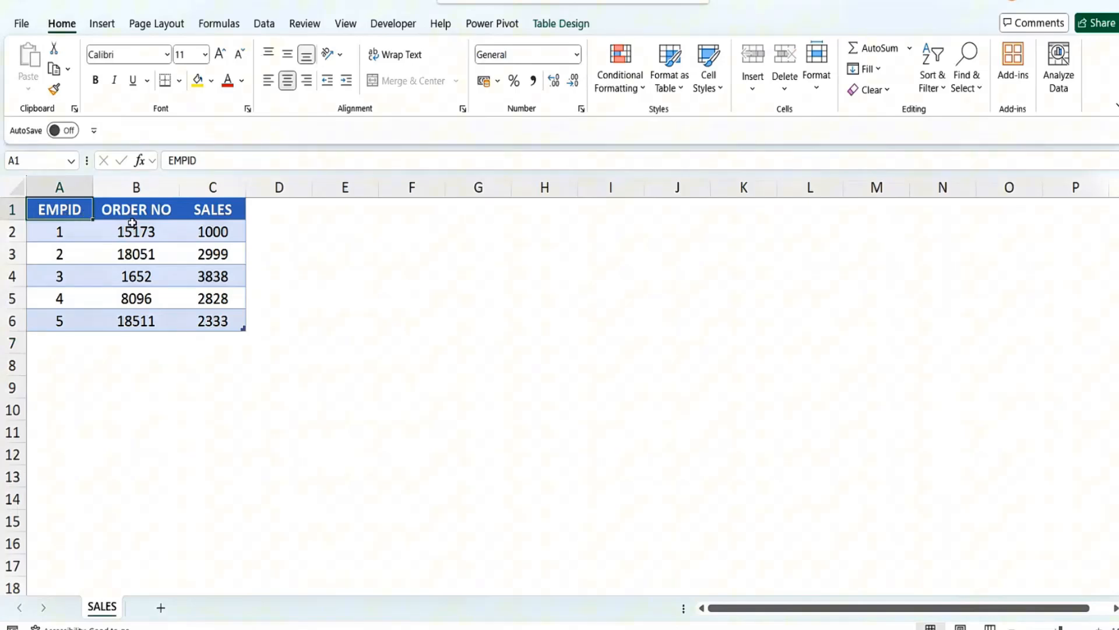
Step: Examine the EMPID, ORDER NO and SALES columns of the employee sales table
{"action": "left_click", "coordinate": [143, 200]}
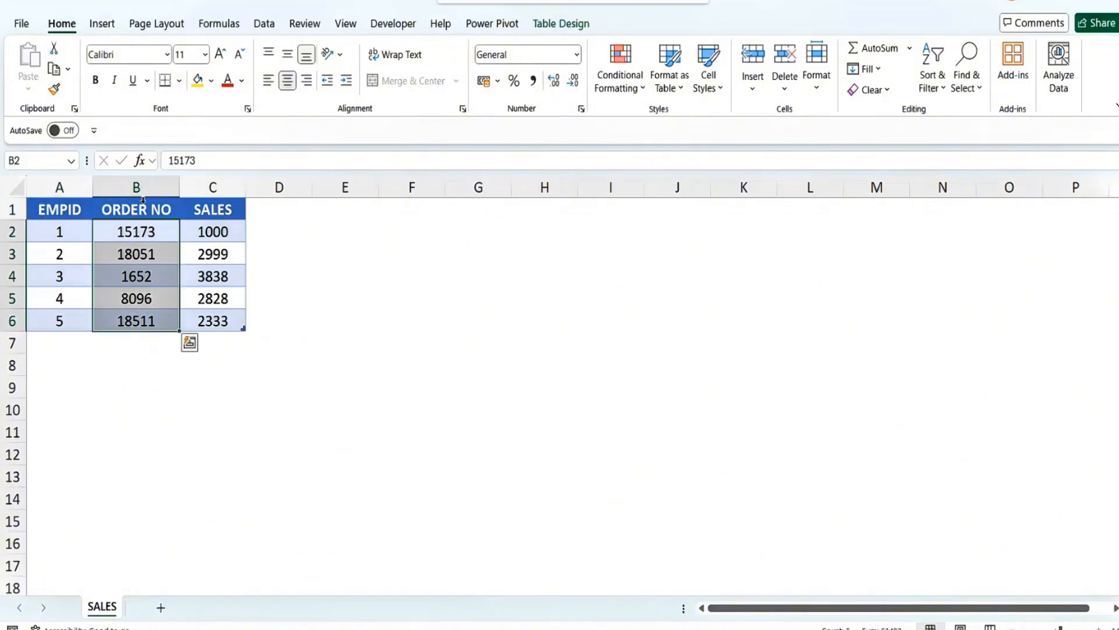
{"action": "left_click", "coordinate": [76, 210]}
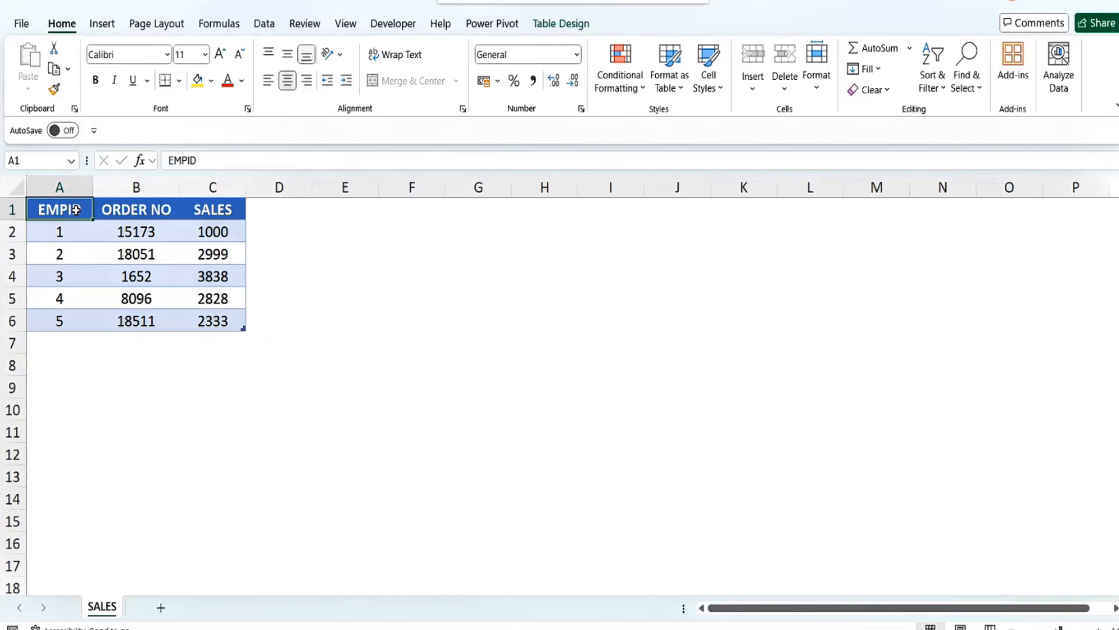
{"action": "left_click", "coordinate": [158, 212]}
{"action": "left_click", "coordinate": [213, 211]}
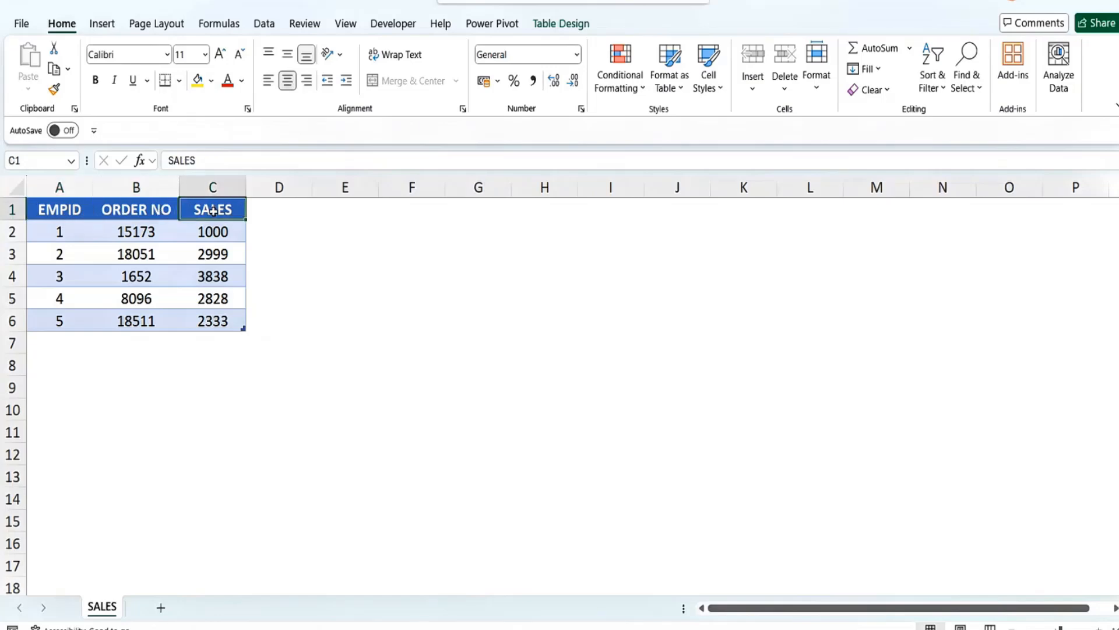
{"action": "left_click", "coordinate": [58, 209]}
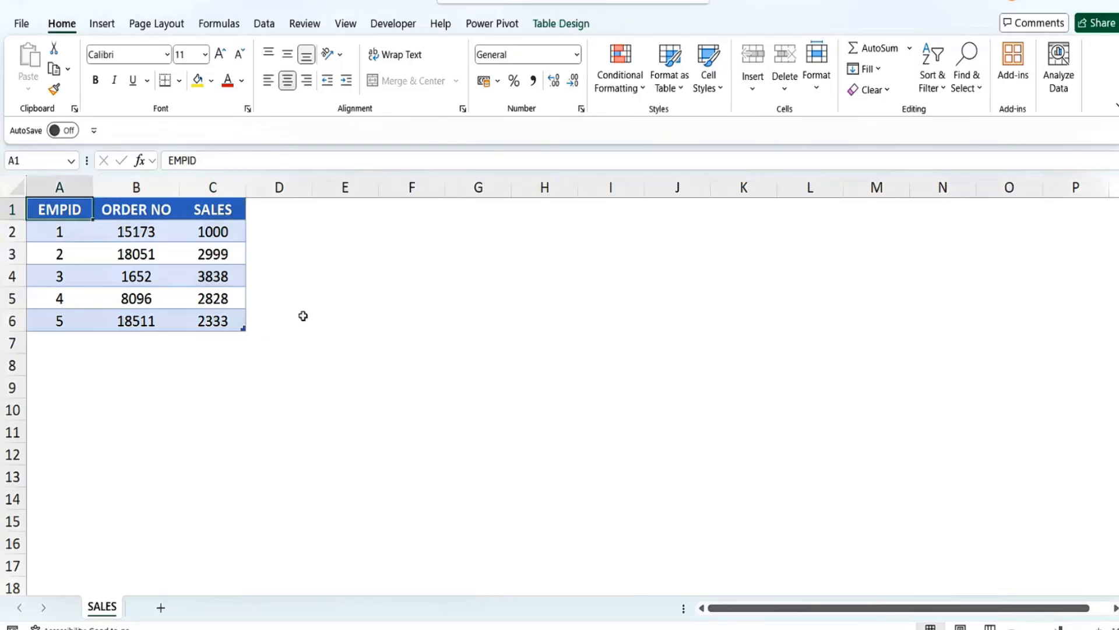
{"action": "left_click", "coordinate": [151, 199]}
{"action": "left_click", "coordinate": [209, 209]}
{"action": "left_click", "coordinate": [213, 268]}
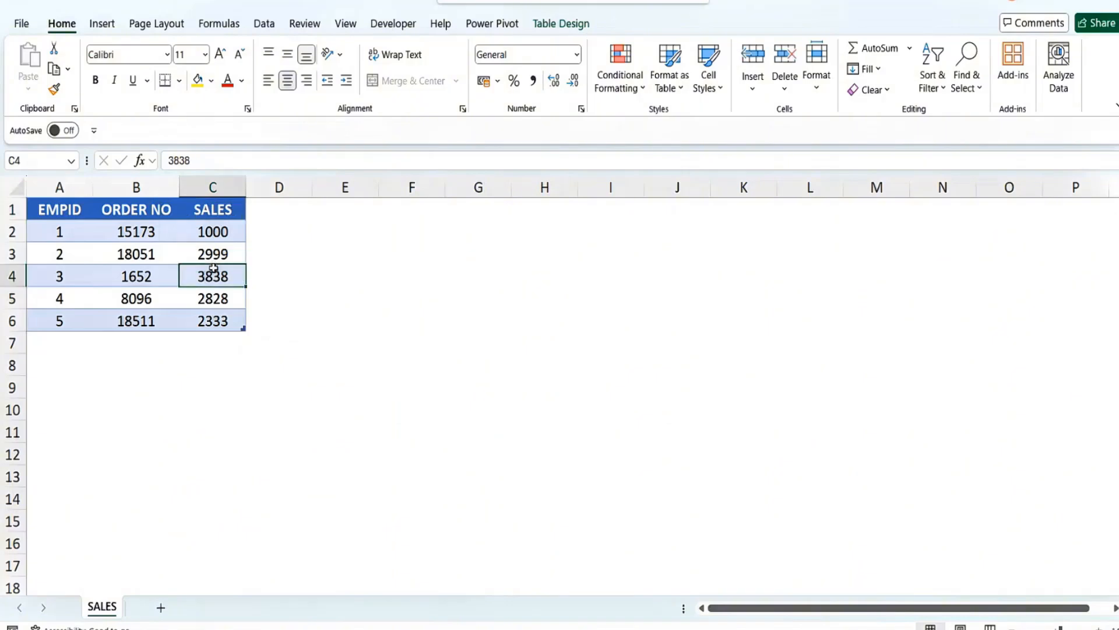
Step: Switch to the Employee_qty.xlsx workbook and examine its EID and QTY columns against the sales table's structure
{"action": "mouse_move", "coordinate": [764, 628]}
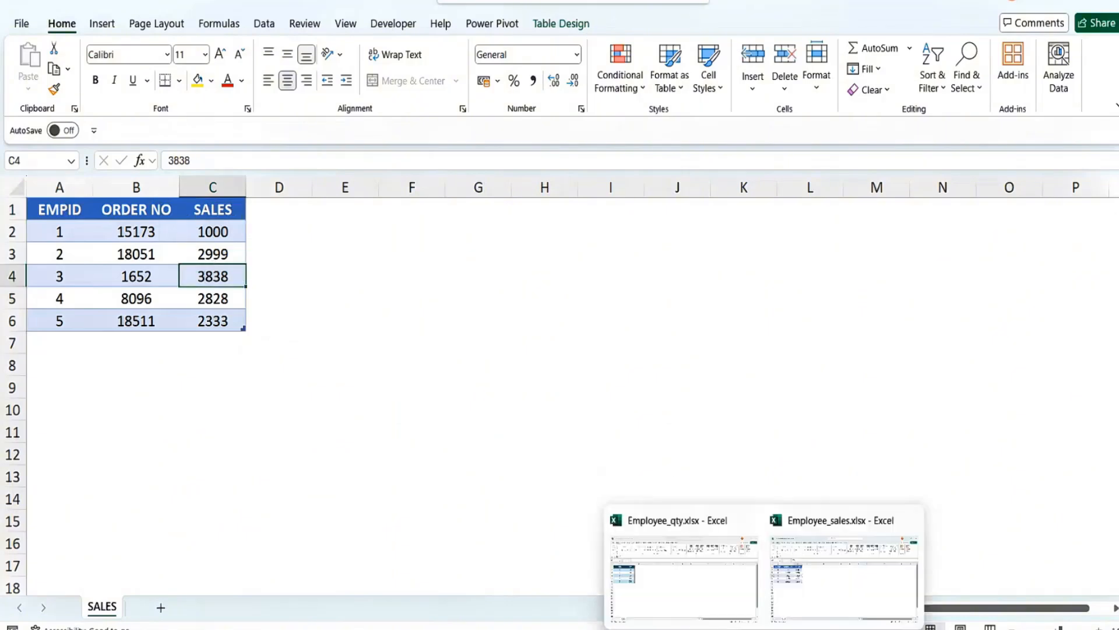
{"action": "left_click", "coordinate": [717, 602]}
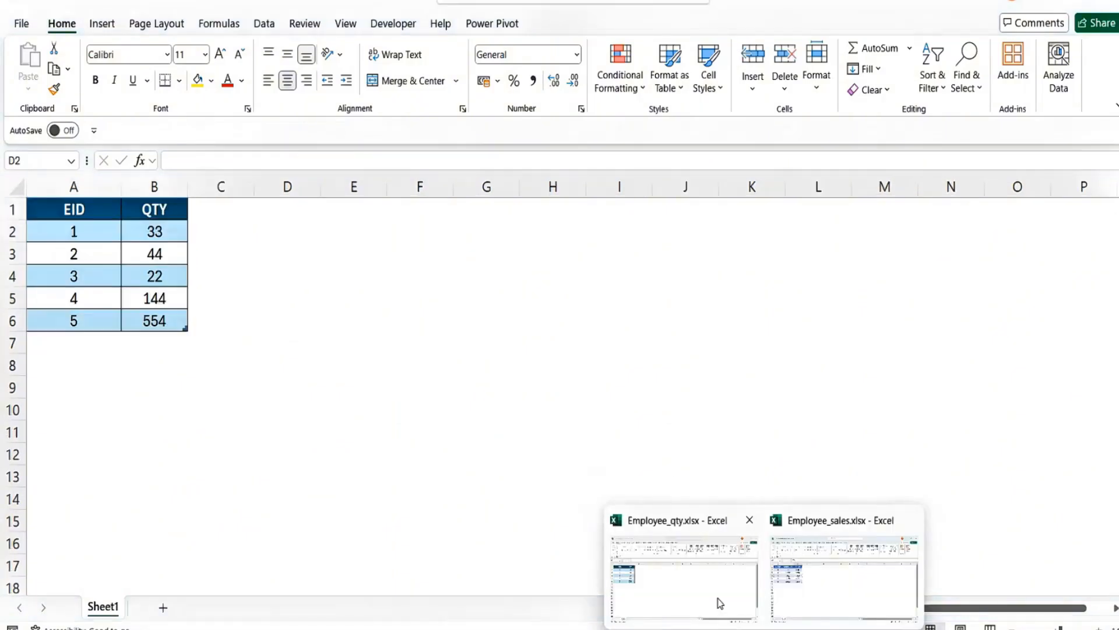
{"action": "left_click", "coordinate": [65, 207]}
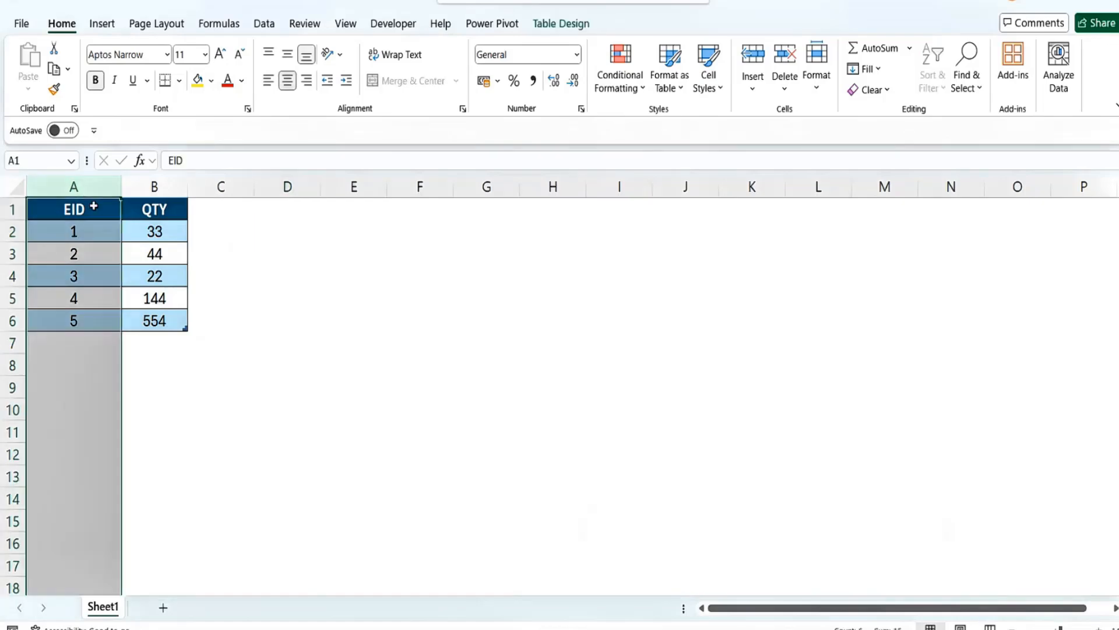
{"action": "left_click", "coordinate": [94, 208]}
{"action": "left_click", "coordinate": [152, 210]}
{"action": "key", "text": "Down"}
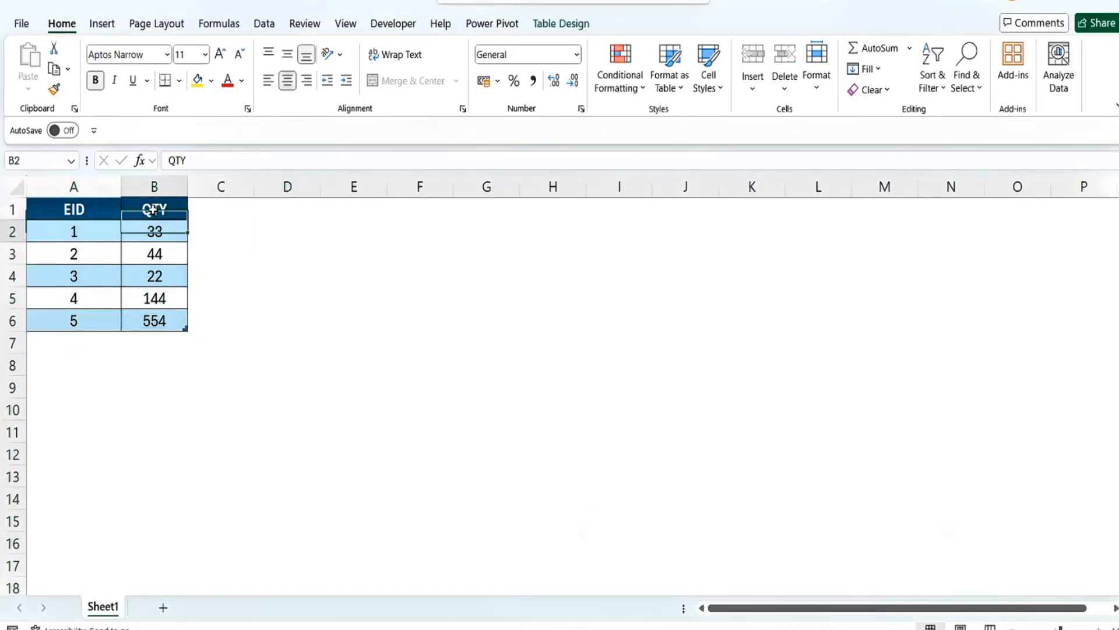
{"action": "key", "text": "Up"}
{"action": "key", "text": "Down"}
{"action": "key", "text": "Down"}
{"action": "key", "text": "Up"}
{"action": "key", "text": "Up"}
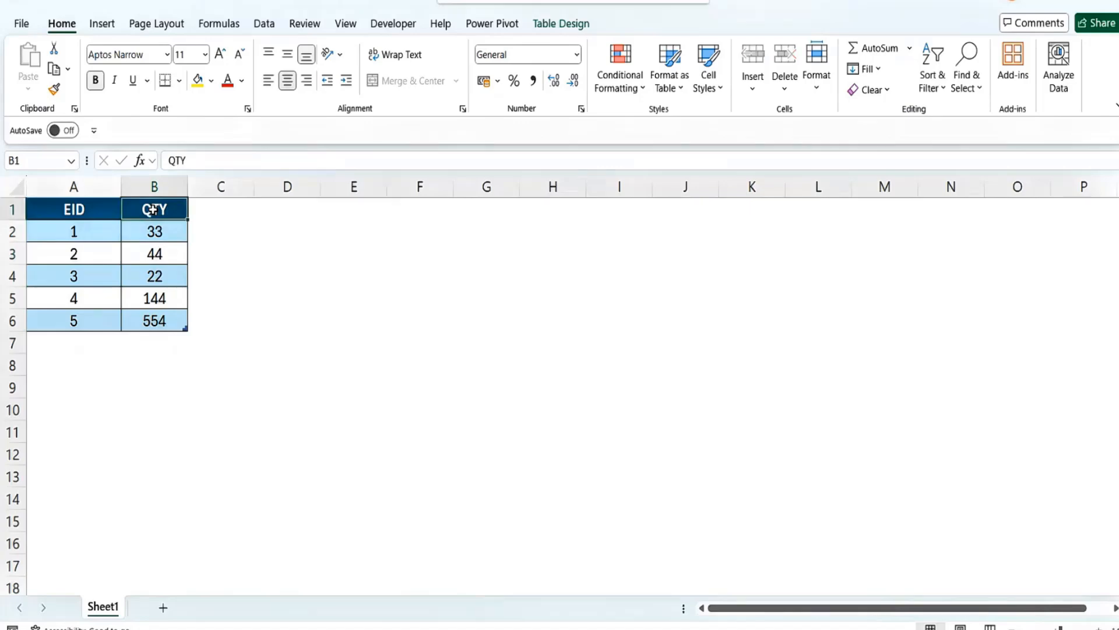
{"action": "left_click", "coordinate": [90, 205]}
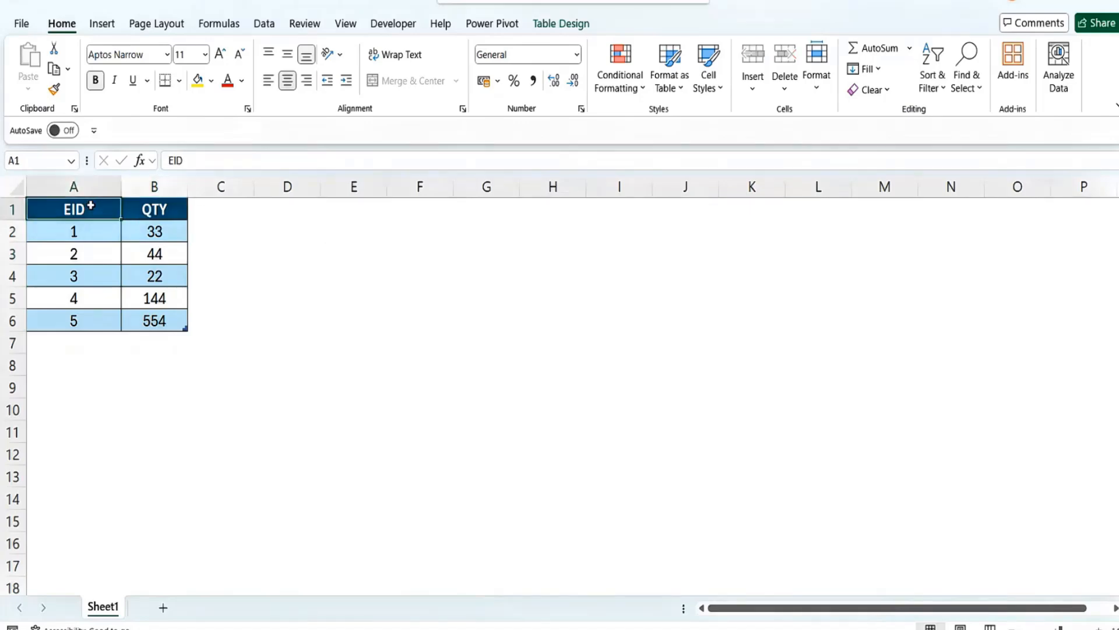
{"action": "left_click", "coordinate": [259, 212]}
{"action": "left_click", "coordinate": [73, 186]}
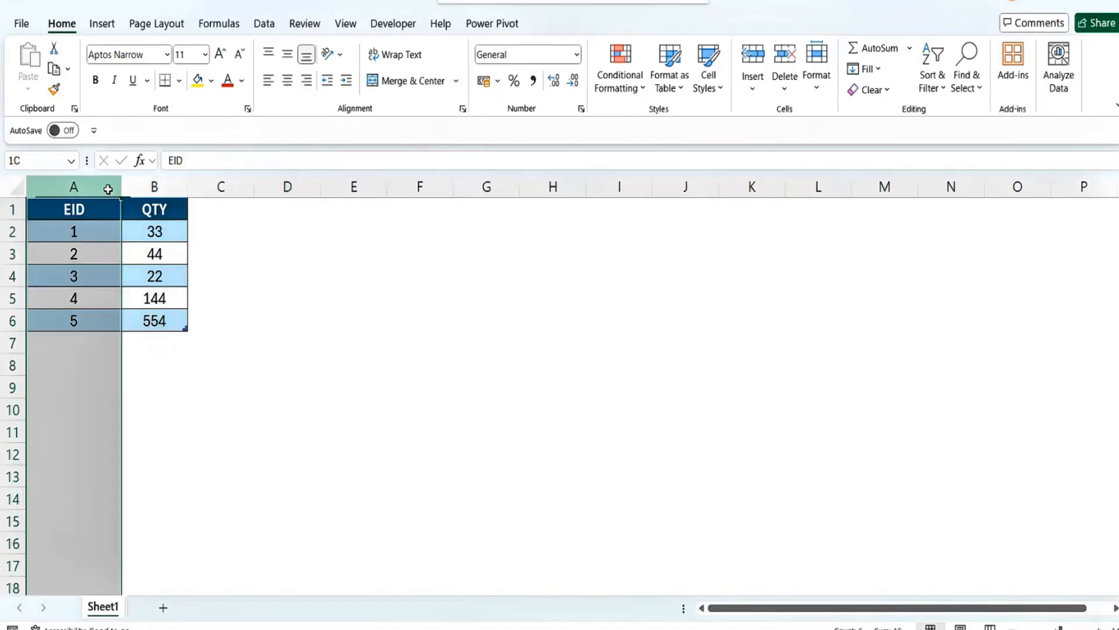
{"action": "left_click", "coordinate": [158, 186]}
{"action": "left_click", "coordinate": [303, 227]}
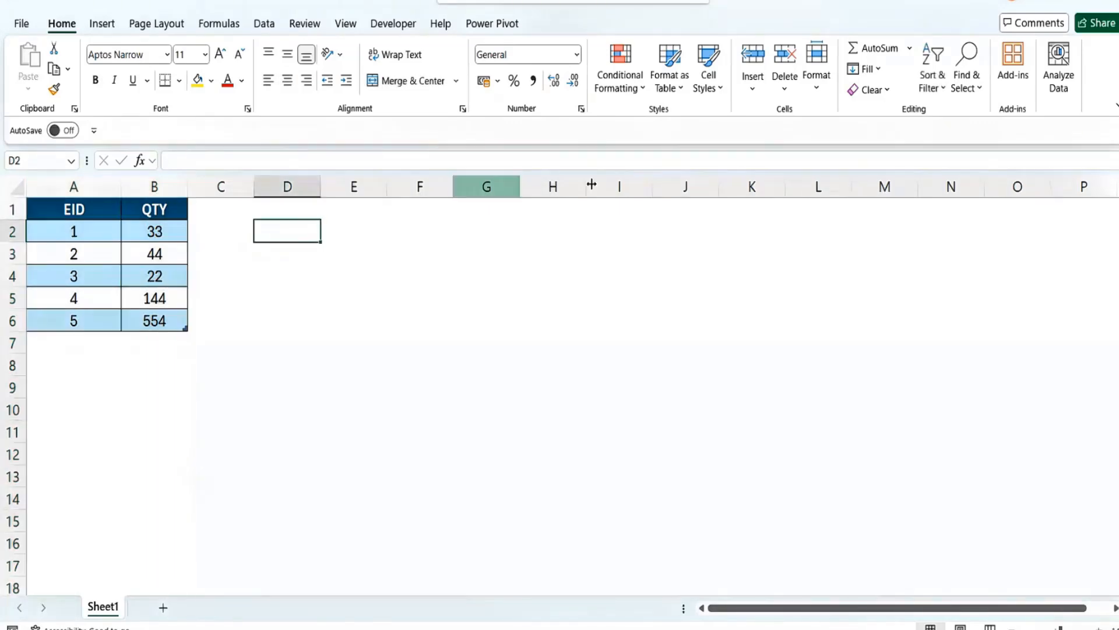
{"action": "left_click", "coordinate": [241, 184]}
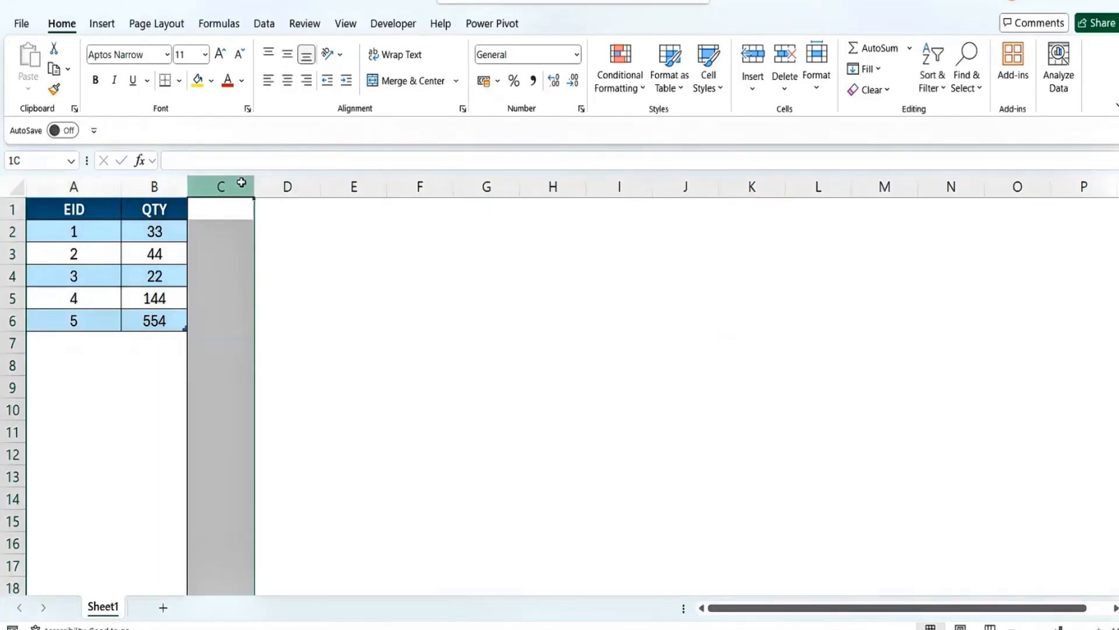
{"action": "left_click", "coordinate": [629, 277]}
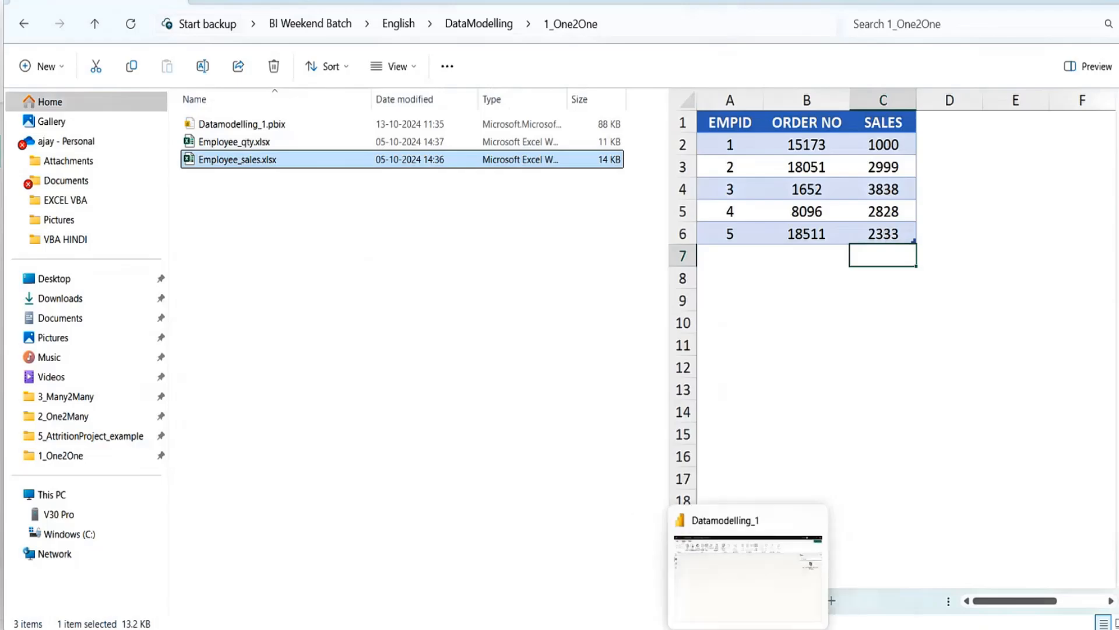
Step: Switch to the Datamodelling_1 report in Power BI and connect to Employee_qty.xlsx in the 1_One2One folder as an Excel workbook source
{"action": "left_click", "coordinate": [741, 612]}
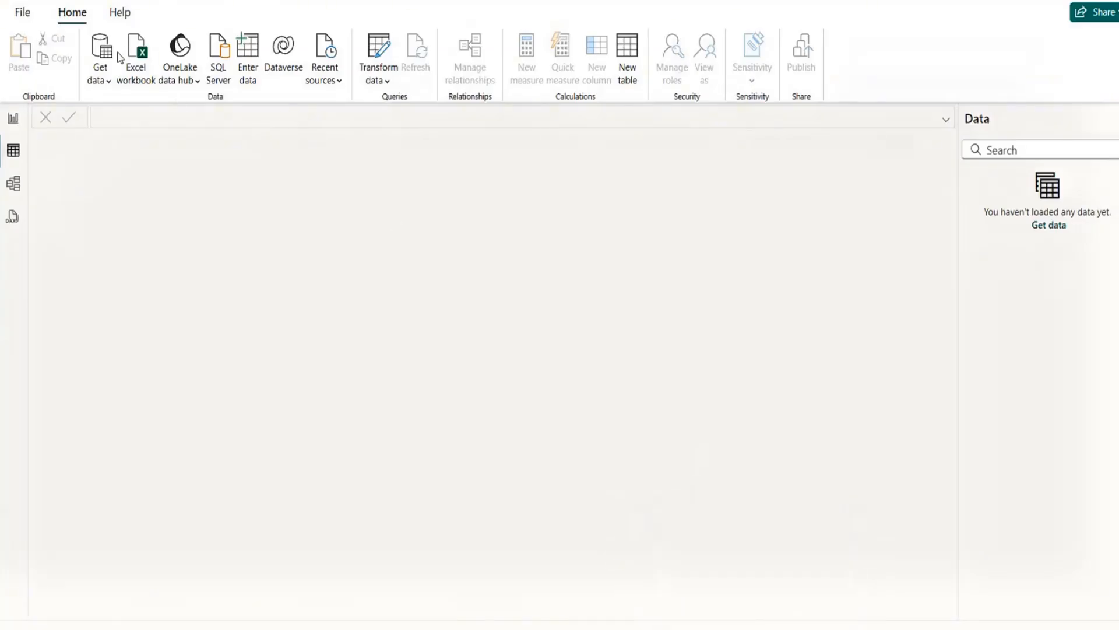
{"action": "left_click", "coordinate": [141, 64]}
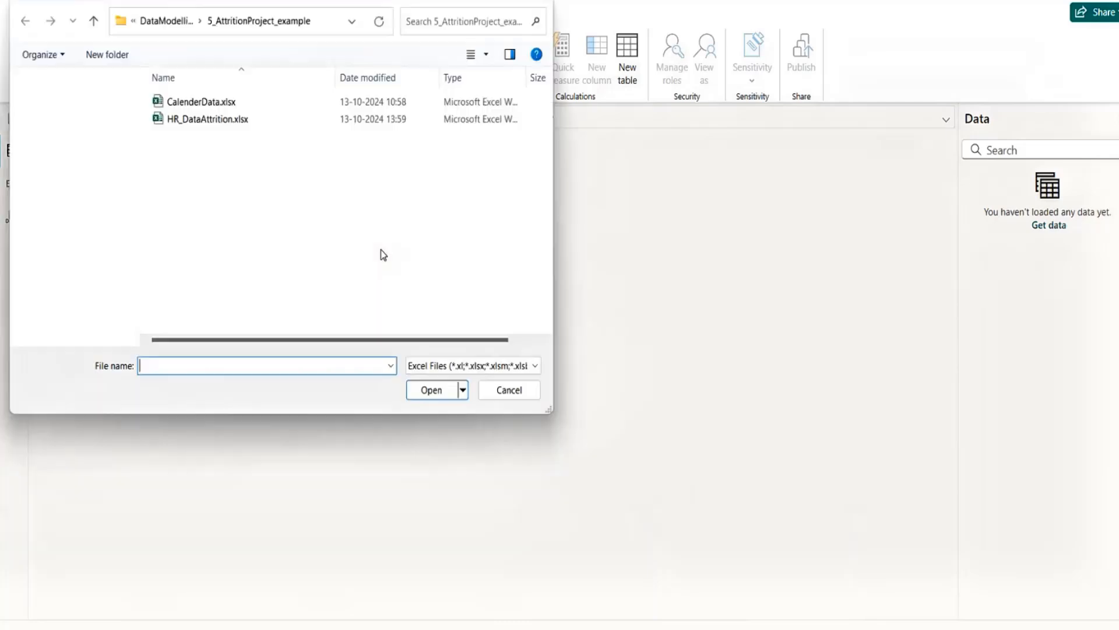
{"action": "left_click", "coordinate": [169, 18]}
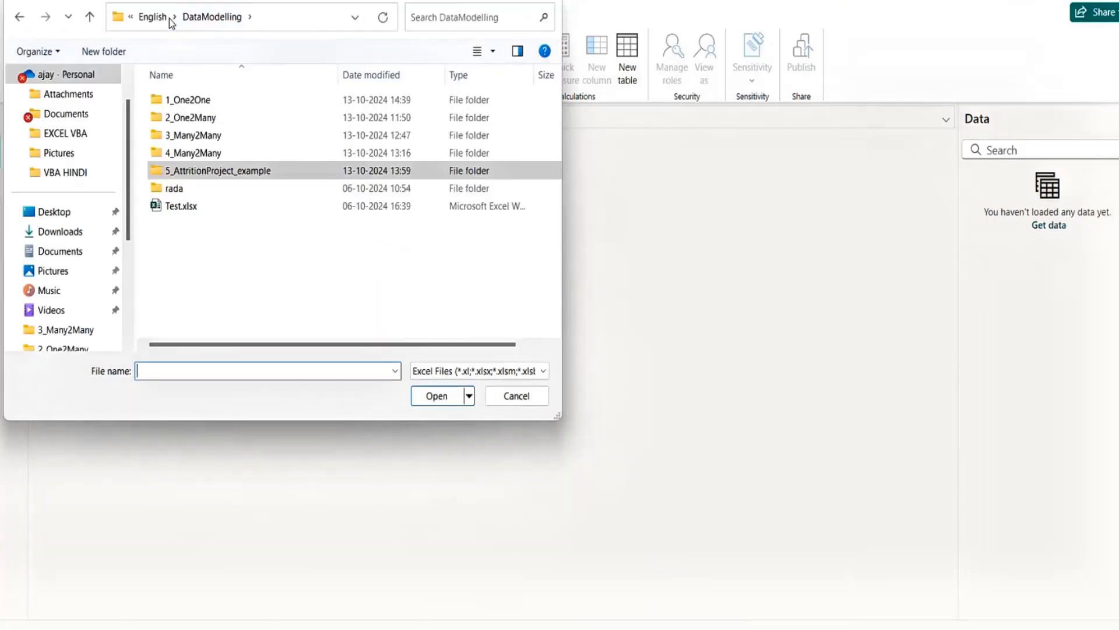
{"action": "double_click", "coordinate": [201, 102]}
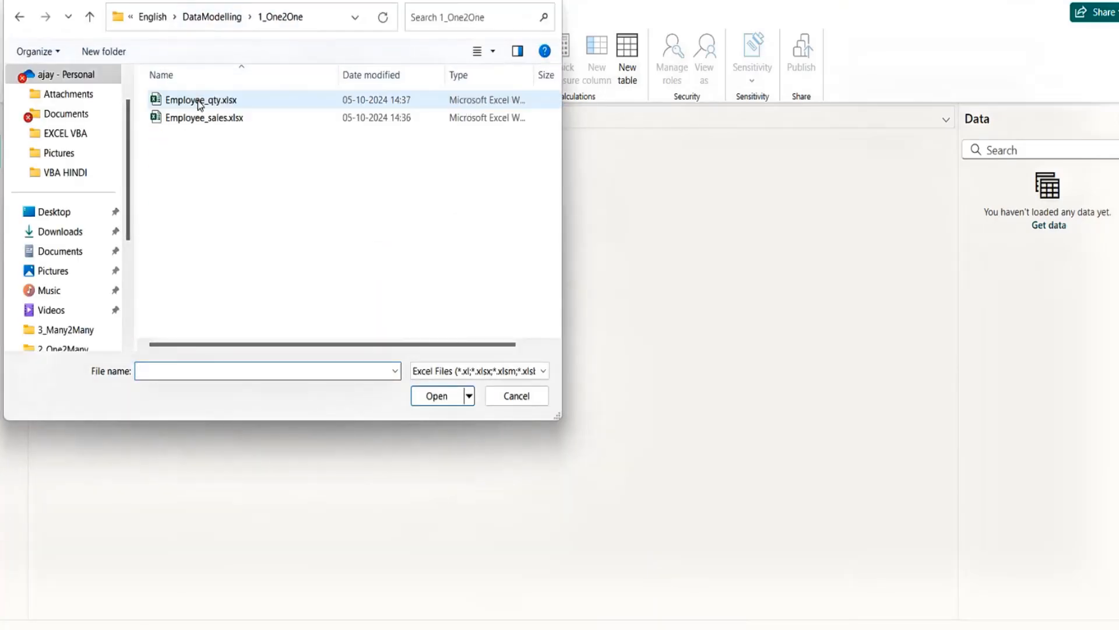
{"action": "double_click", "coordinate": [209, 100]}
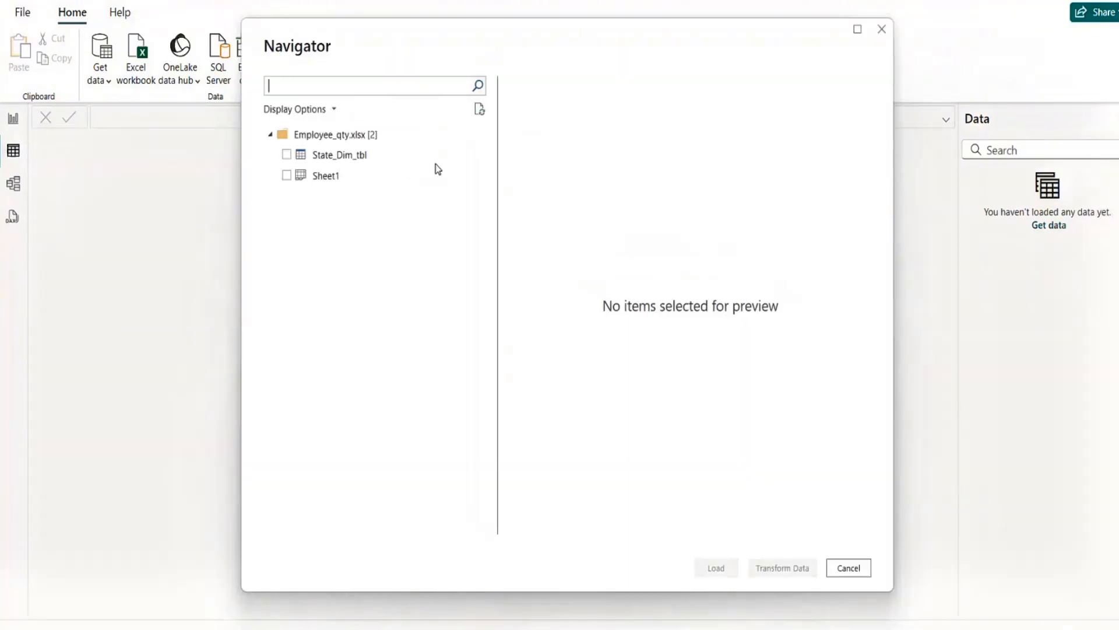
Step: Preview the State_Dim_tbl table from Employee_qty.xlsx and load it into the data model
{"action": "left_click", "coordinate": [324, 155]}
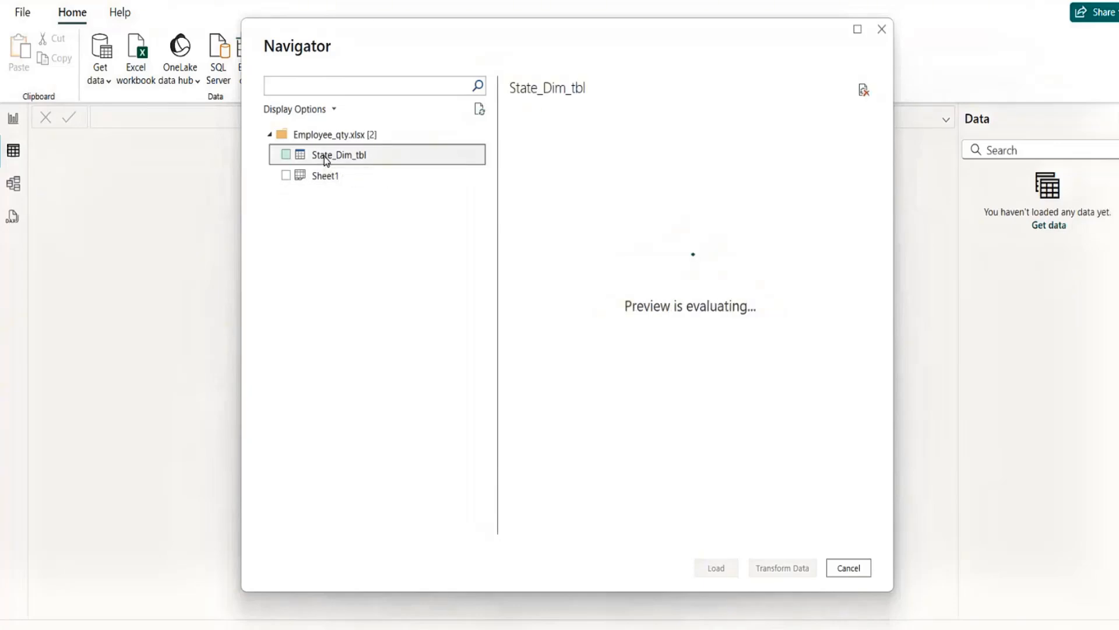
{"action": "left_click", "coordinate": [290, 156]}
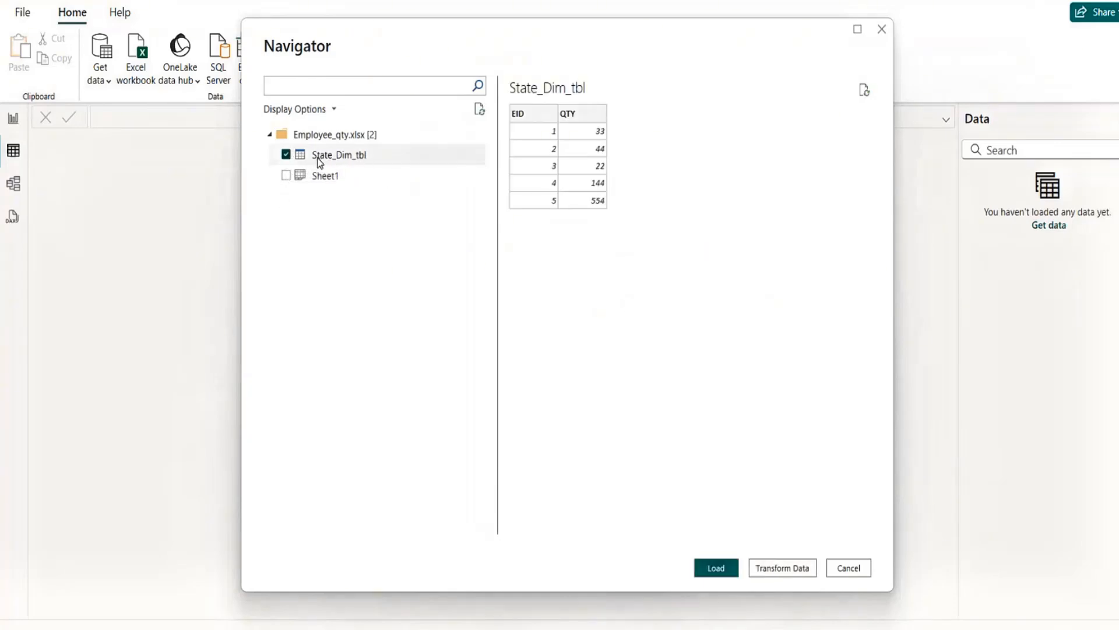
{"action": "left_click", "coordinate": [716, 568]}
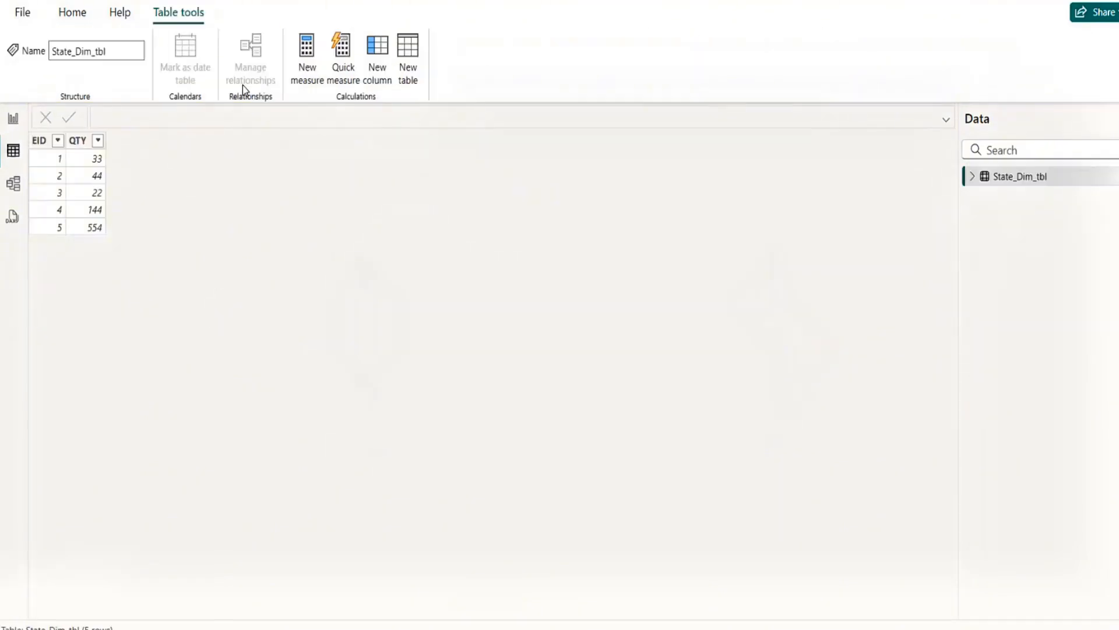
Step: Connect to Employee_sales.xlsx in the 1_One2One folder as a second Excel workbook source
{"action": "left_click", "coordinate": [74, 14]}
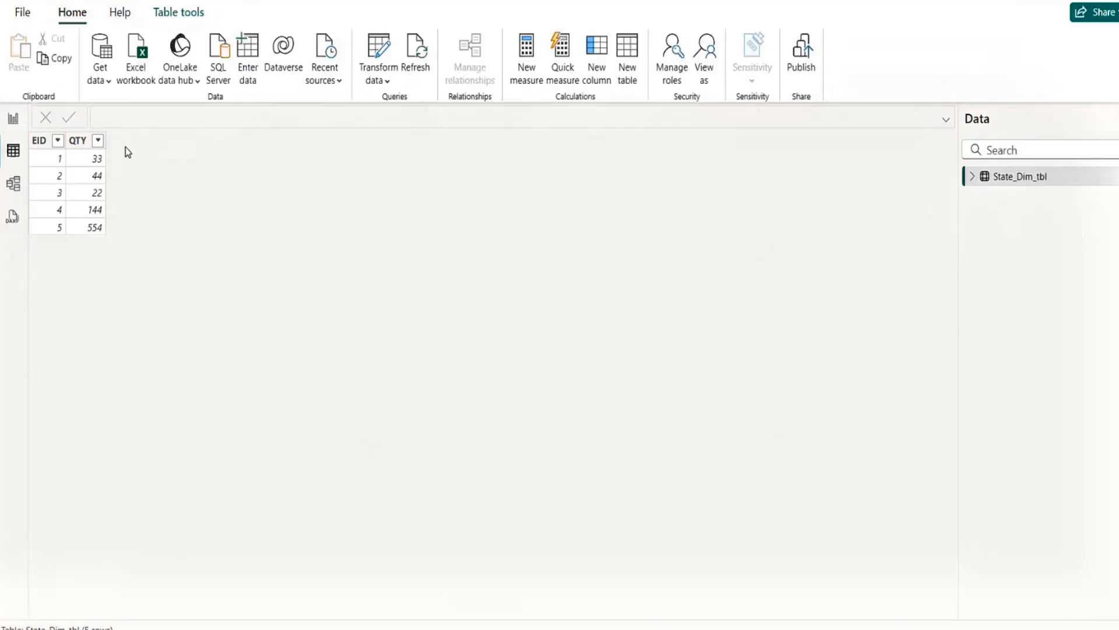
{"action": "left_click", "coordinate": [136, 71]}
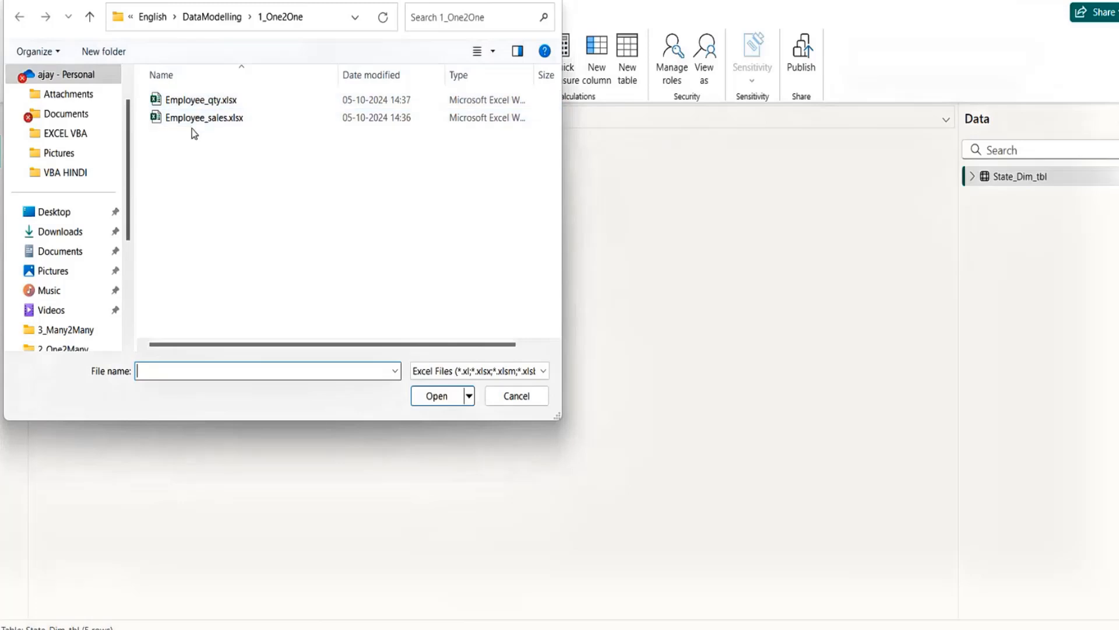
{"action": "left_click", "coordinate": [190, 118]}
{"action": "left_click", "coordinate": [452, 391]}
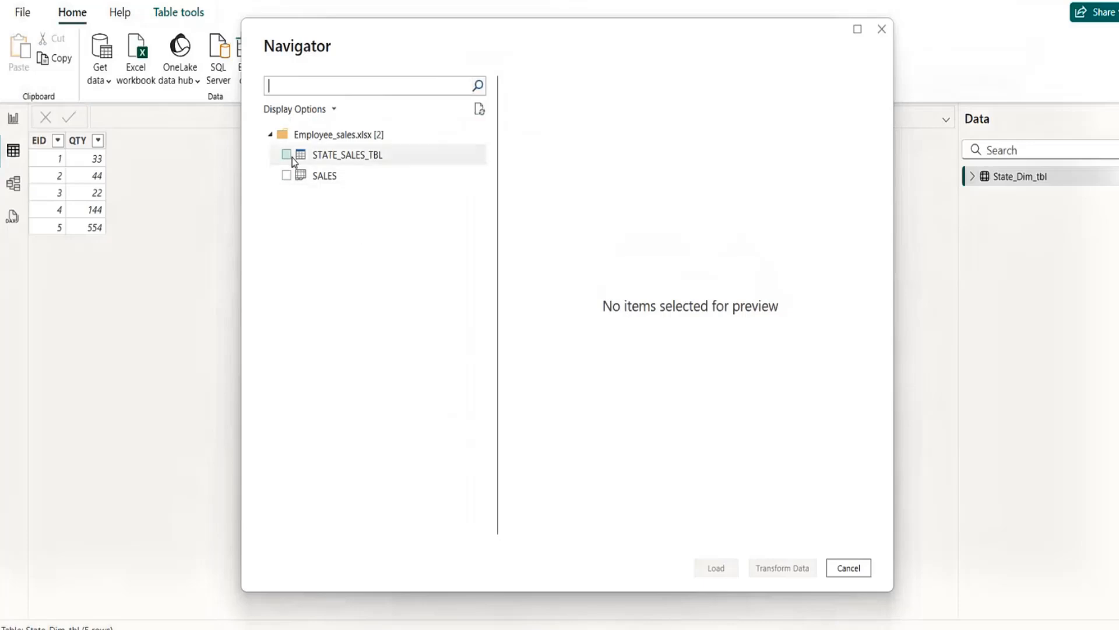
Step: Preview the STATE_SALES_TBL table from Employee_sales.xlsx and load it into the data model
{"action": "left_click", "coordinate": [292, 157]}
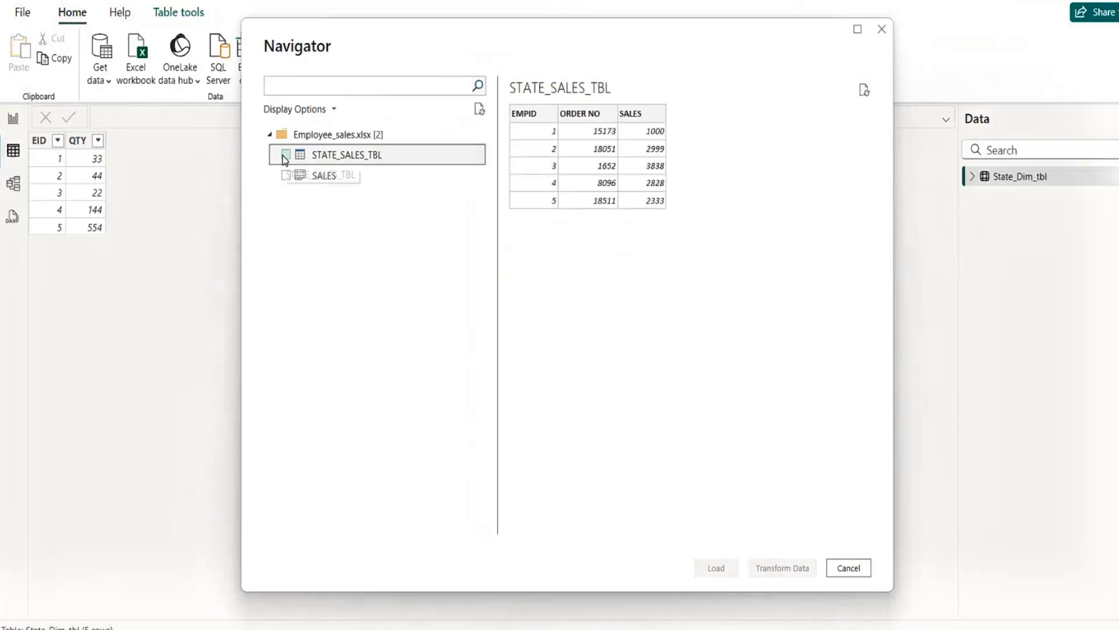
{"action": "left_click", "coordinate": [286, 155]}
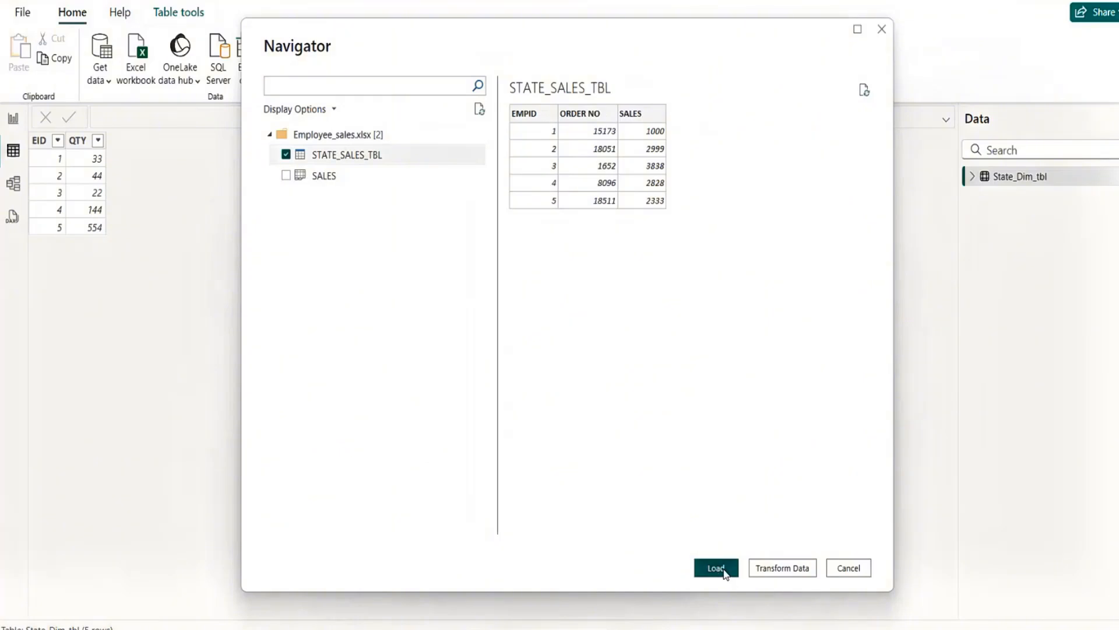
{"action": "left_click", "coordinate": [717, 568]}
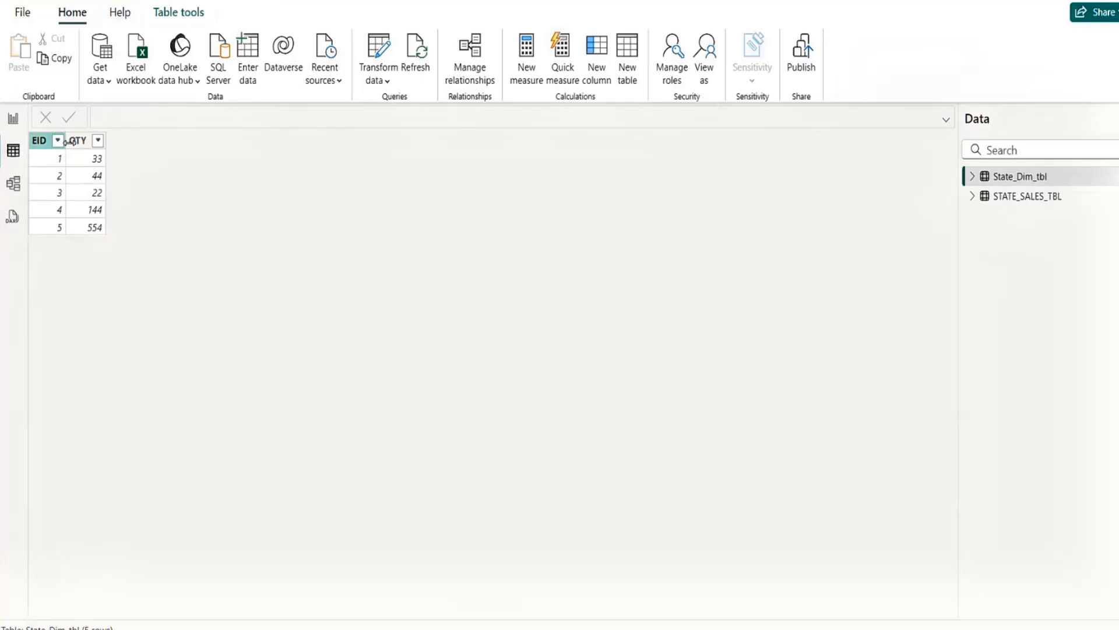
Step: Expand STATE_SALES_TBL and State_Dim_tbl in the data list to examine the fields of both loaded tables
{"action": "left_click", "coordinate": [973, 197]}
{"action": "left_click", "coordinate": [973, 178]}
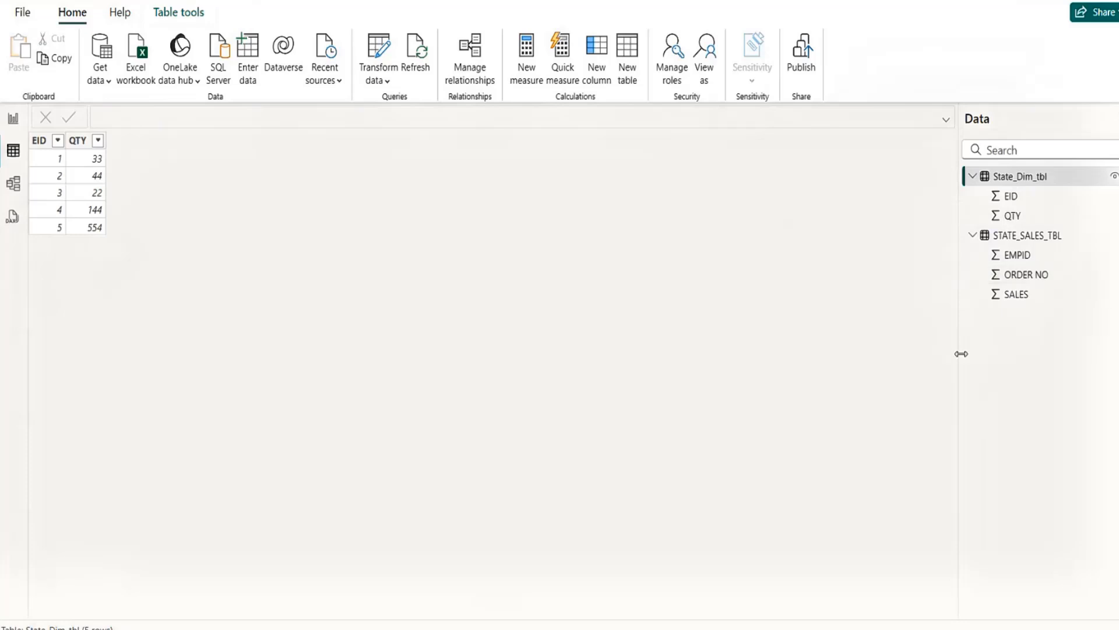
{"action": "left_click_drag", "start_coordinate": [961, 354], "coordinate": [744, 360]}
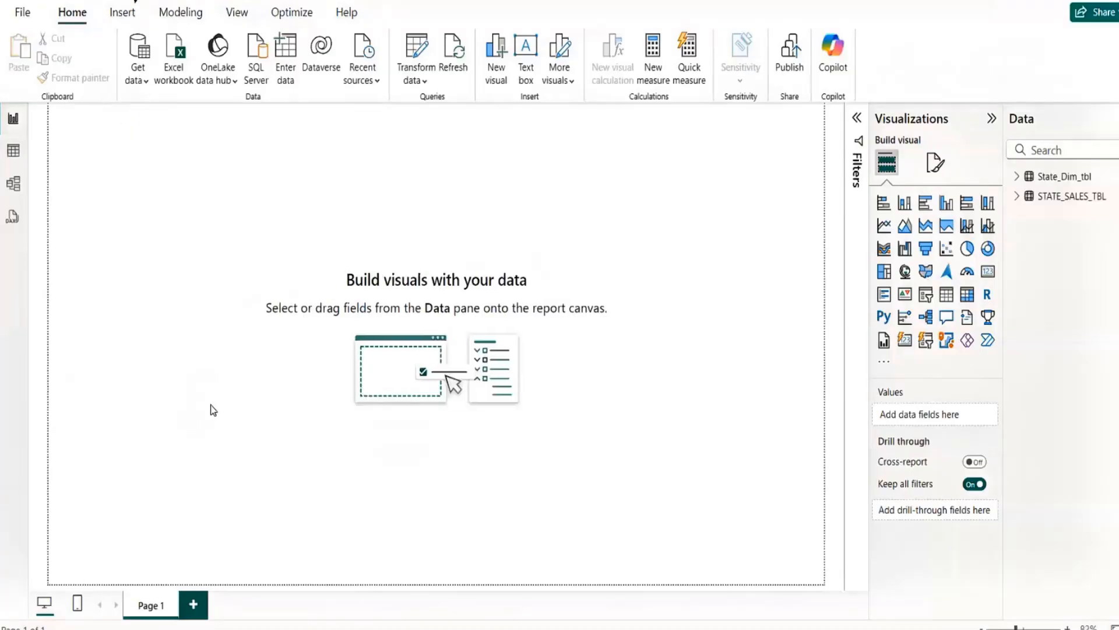
Step: Add two empty table visuals to Page 1 of the report, placed side by side in the lower half
{"action": "left_click", "coordinate": [946, 294]}
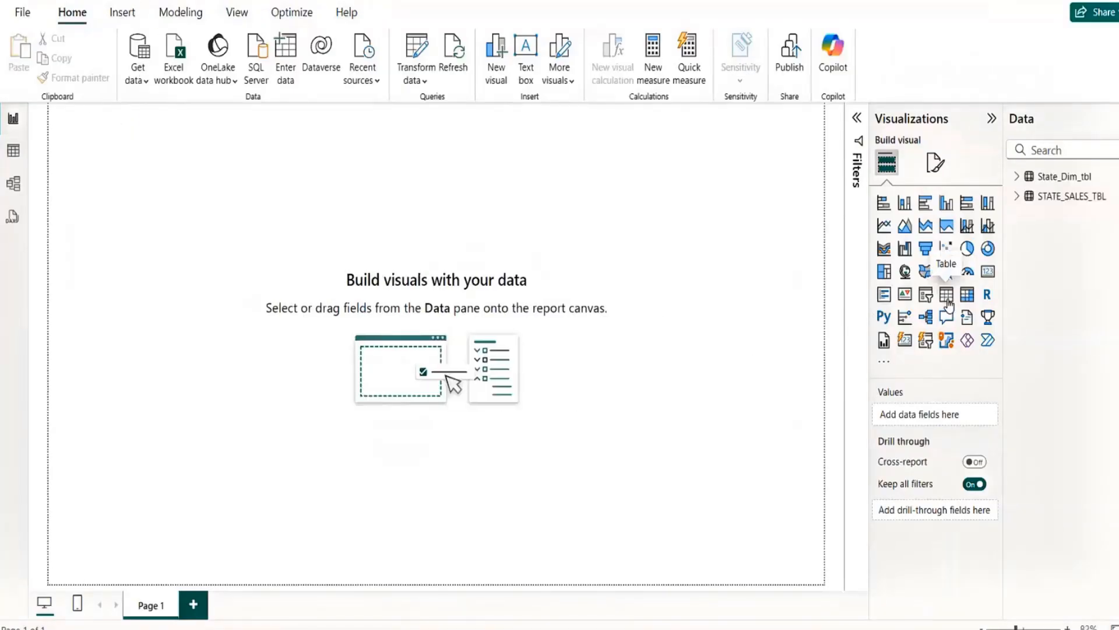
{"action": "left_click_drag", "start_coordinate": [207, 179], "coordinate": [215, 435]}
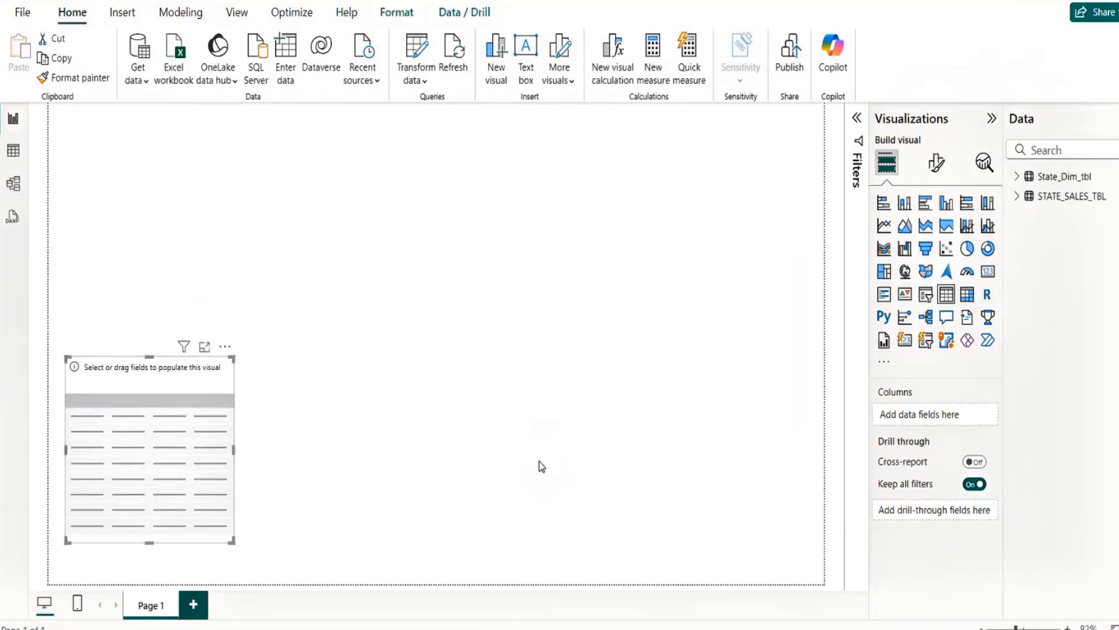
{"action": "left_click", "coordinate": [537, 463]}
{"action": "left_click", "coordinate": [946, 295]}
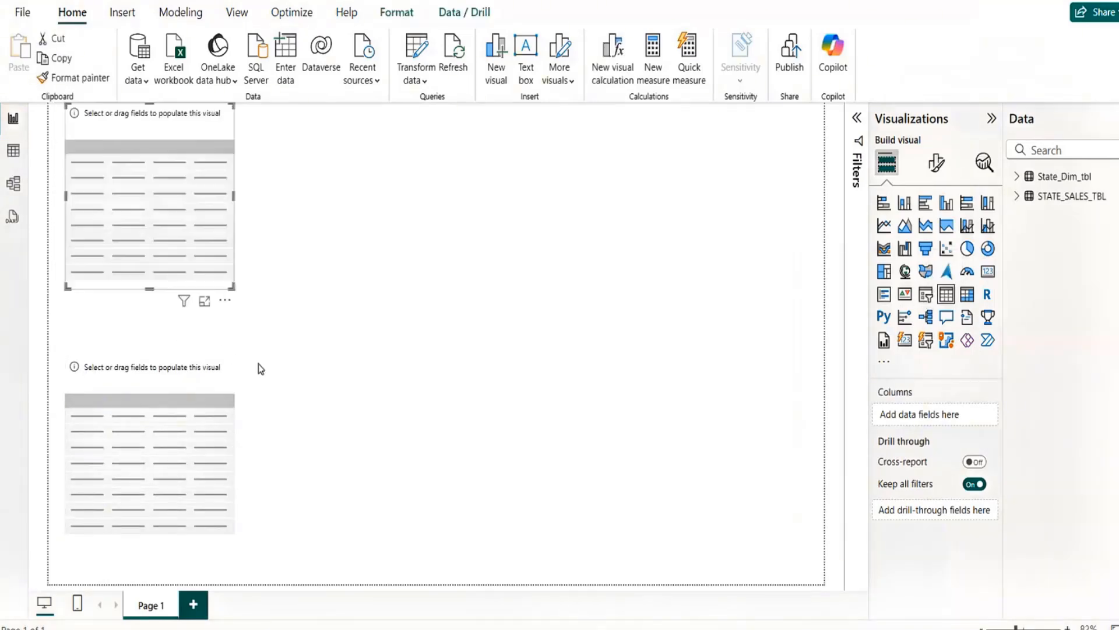
{"action": "left_click_drag", "start_coordinate": [215, 262], "coordinate": [680, 512]}
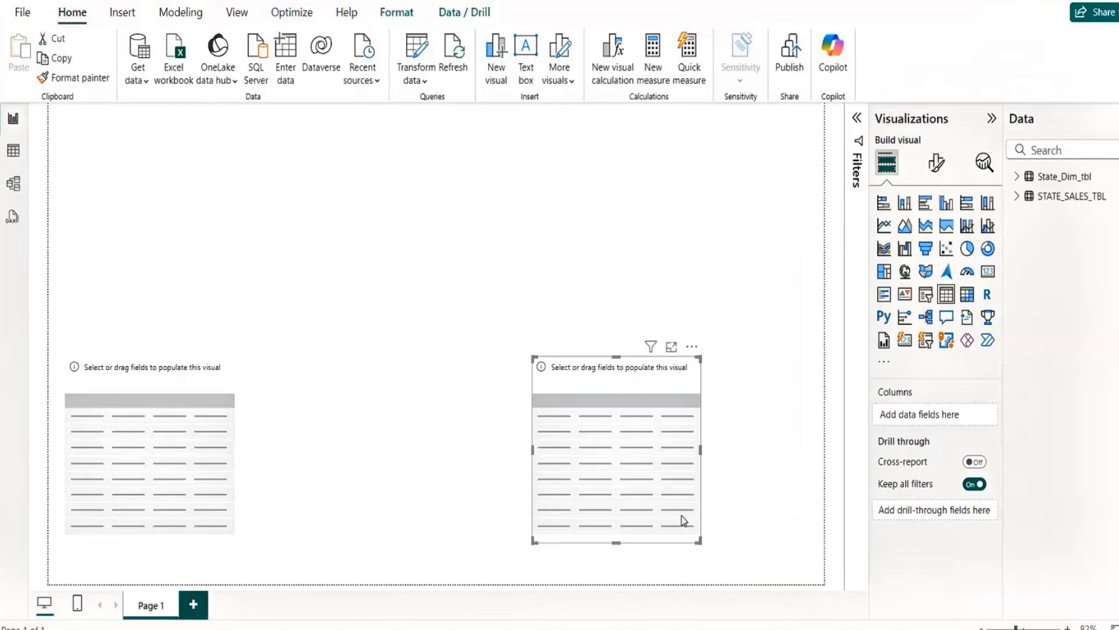
Step: Populate the left table visual with the EID and QTY fields from State_Dim_tbl
{"action": "left_click", "coordinate": [140, 482]}
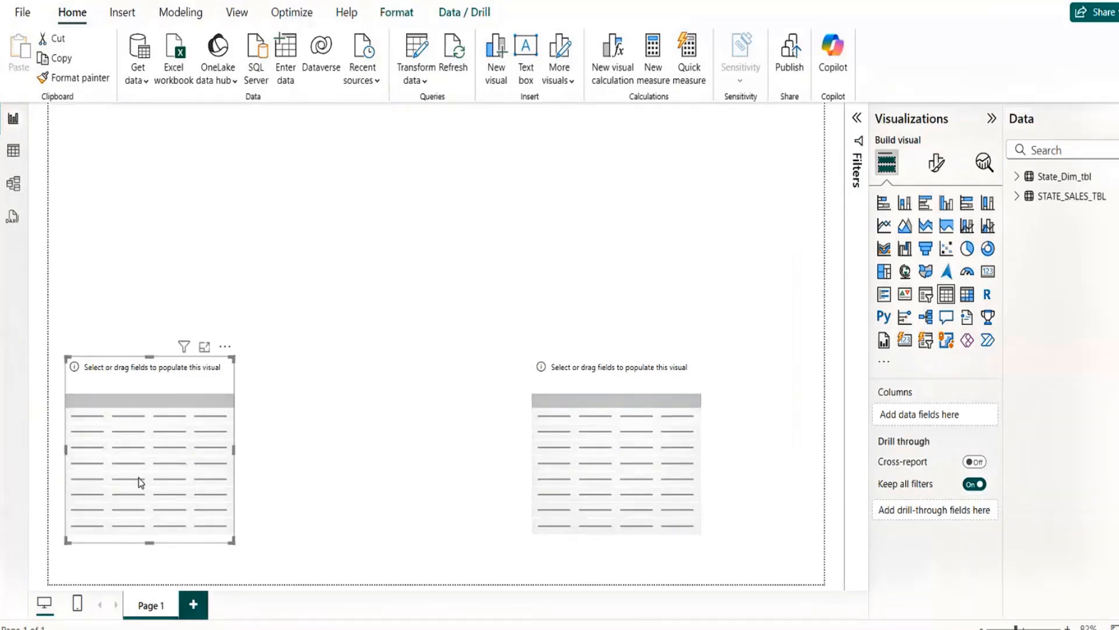
{"action": "left_click", "coordinate": [1016, 177]}
{"action": "left_click", "coordinate": [1018, 238]}
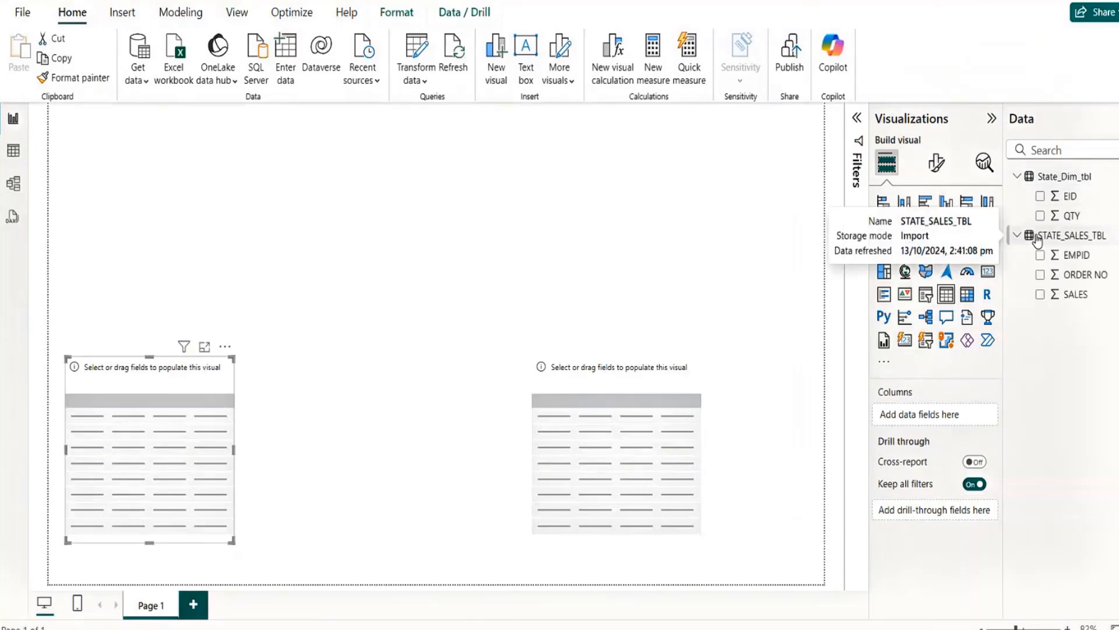
{"action": "left_click_drag", "start_coordinate": [1069, 196], "coordinate": [932, 416]}
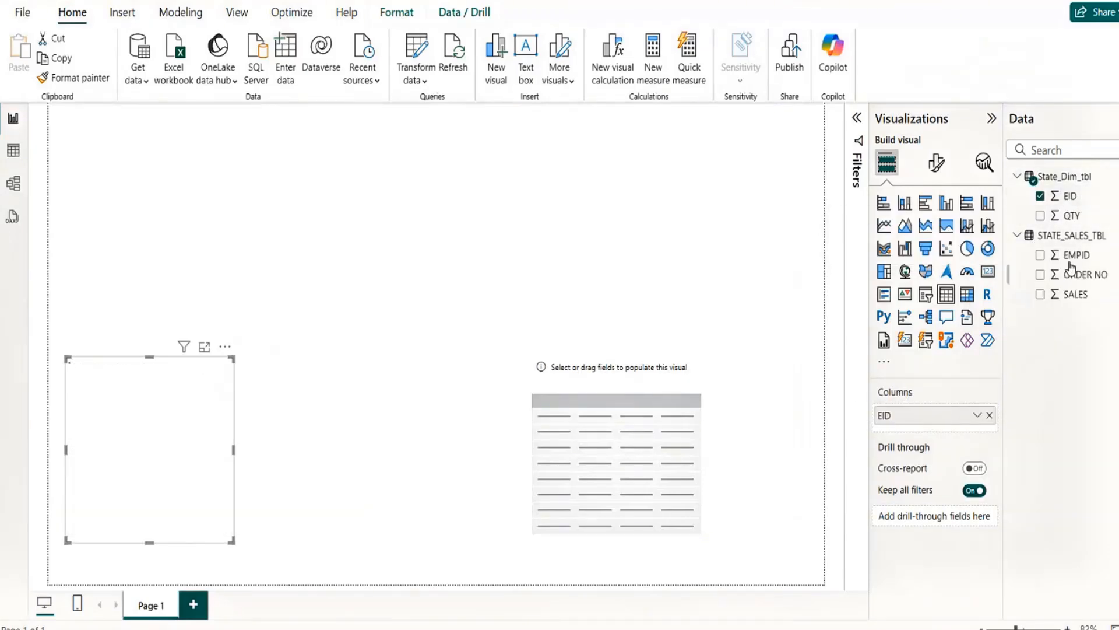
{"action": "left_click_drag", "start_coordinate": [1072, 216], "coordinate": [930, 434]}
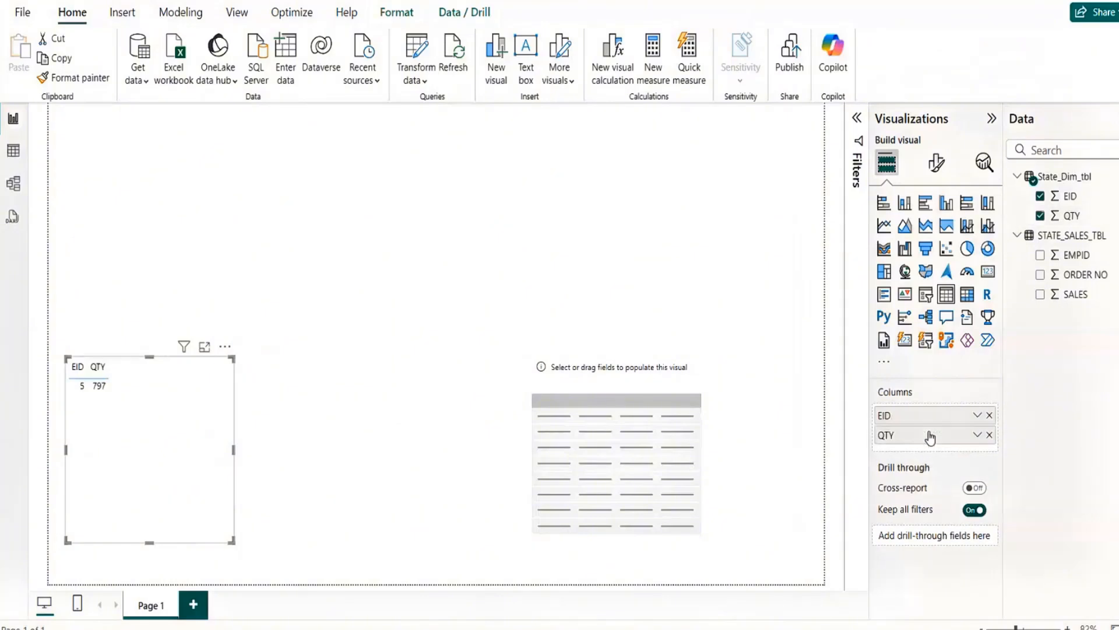
Step: Set the EID column of the left table visual to Don't summarize so every employee is listed
{"action": "left_click", "coordinate": [977, 415]}
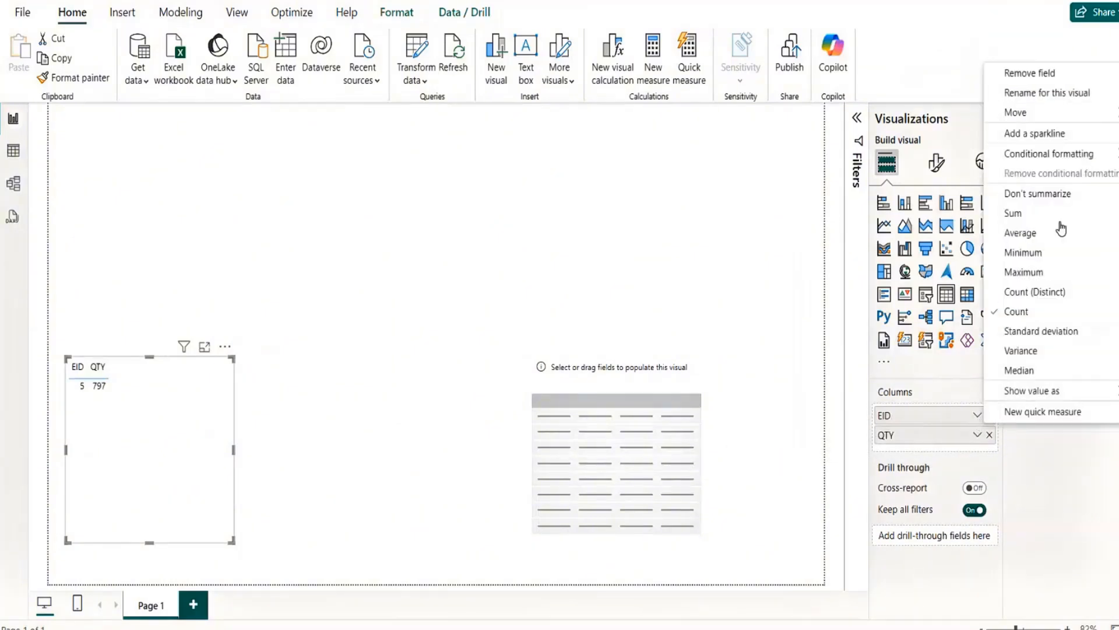
{"action": "left_click", "coordinate": [1037, 199]}
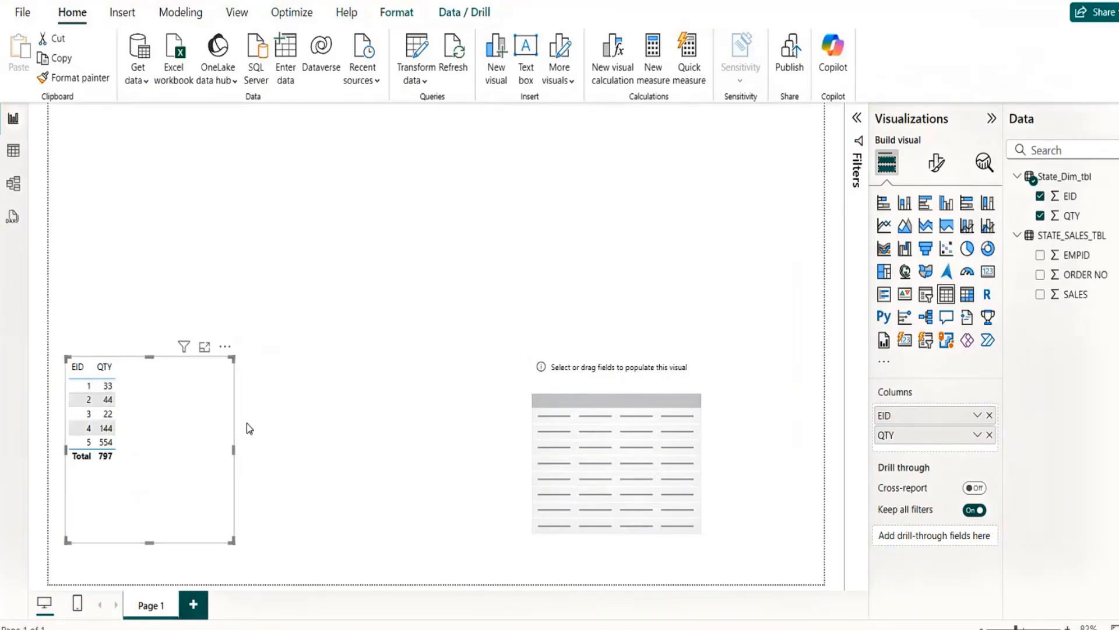
{"action": "left_click", "coordinate": [978, 417]}
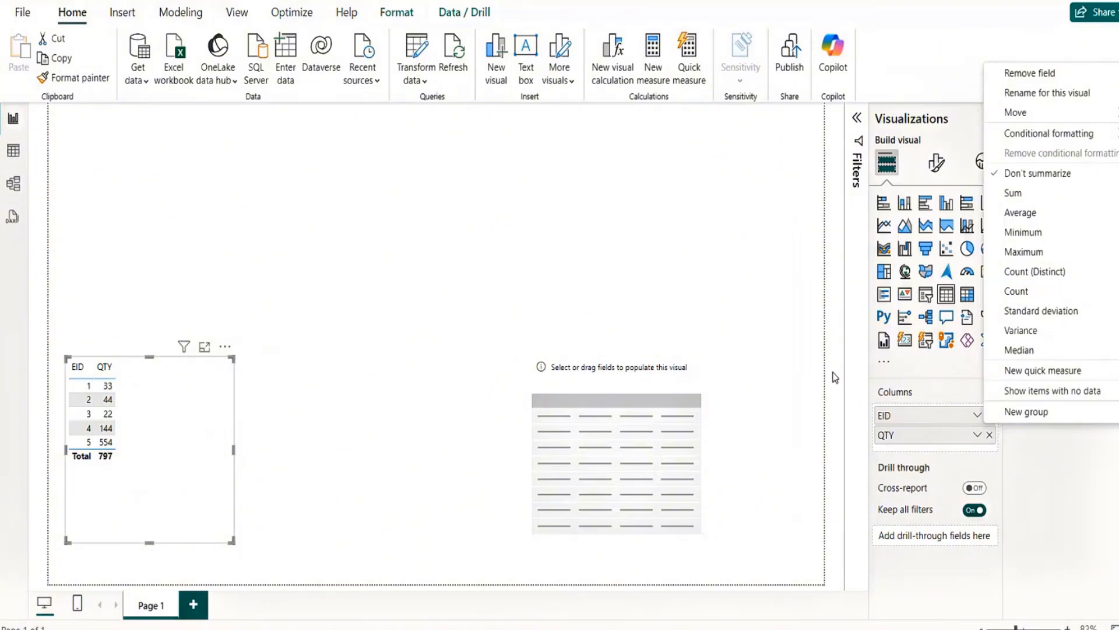
{"action": "left_click", "coordinate": [725, 547]}
{"action": "left_click", "coordinate": [722, 493]}
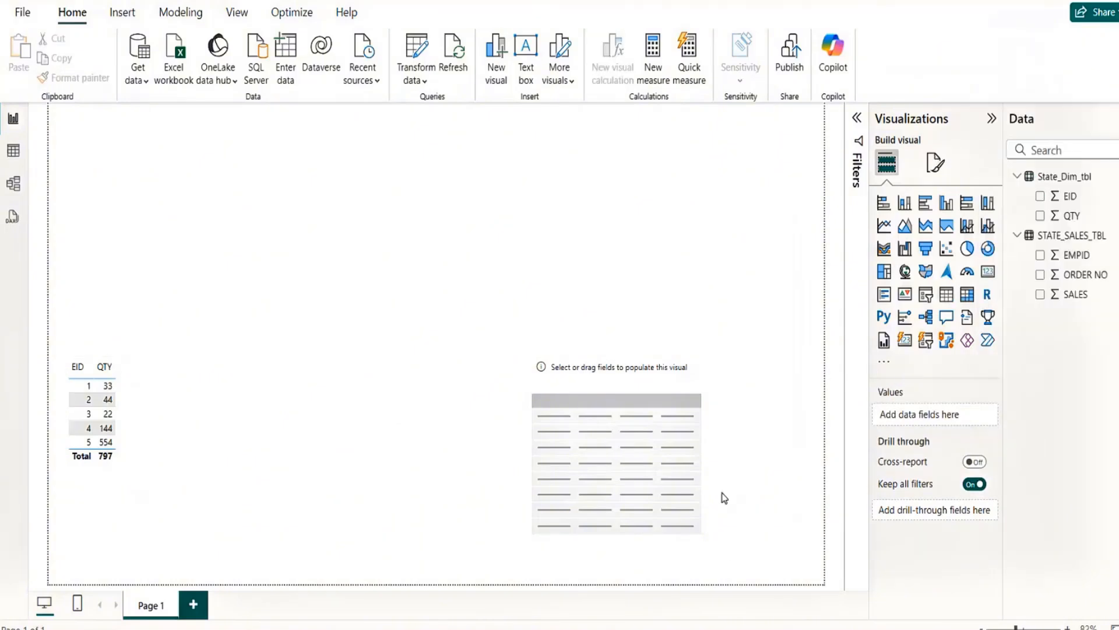
Step: Populate the right table visual with EMPID and SALES from STATE_SALES_TBL, setting EMPID to Don't summarize
{"action": "left_click", "coordinate": [698, 463]}
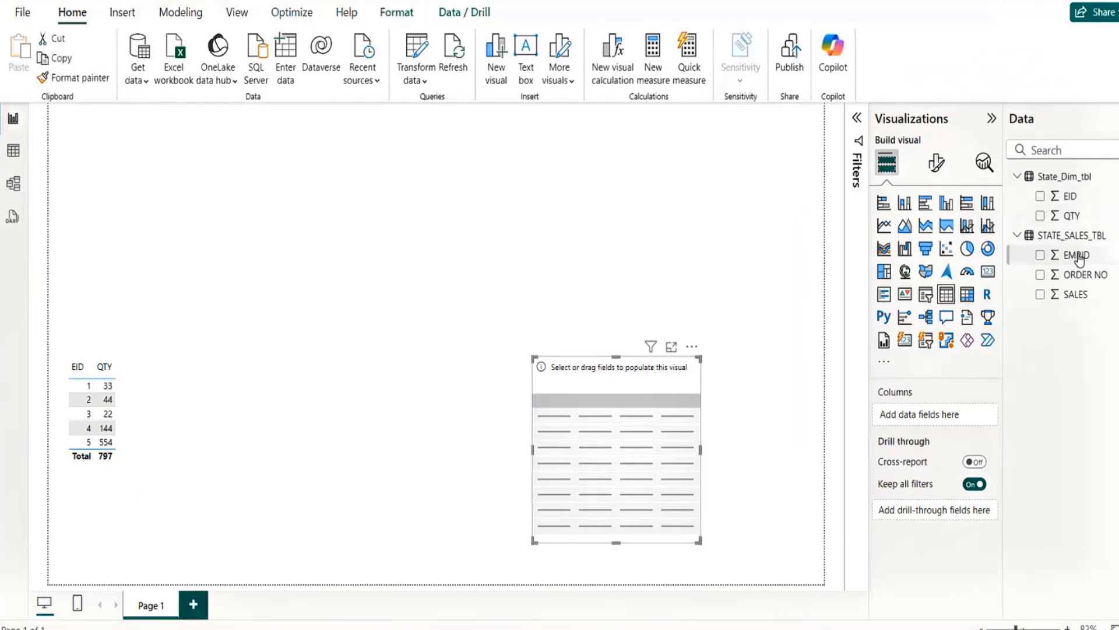
{"action": "left_click_drag", "start_coordinate": [1079, 259], "coordinate": [924, 417]}
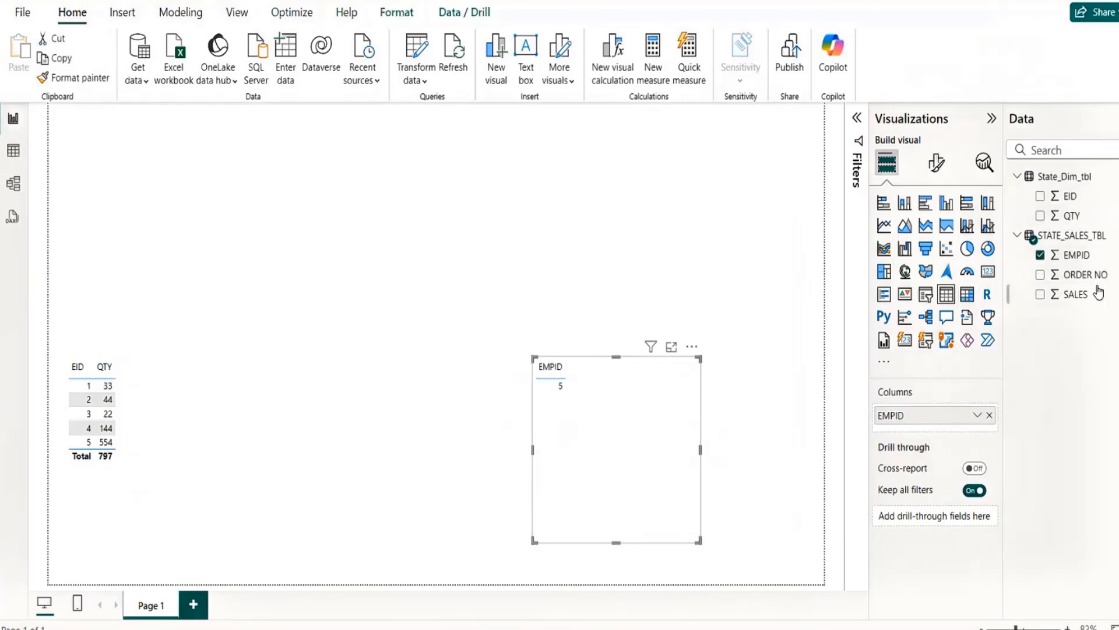
{"action": "left_click_drag", "start_coordinate": [1079, 295], "coordinate": [921, 428]}
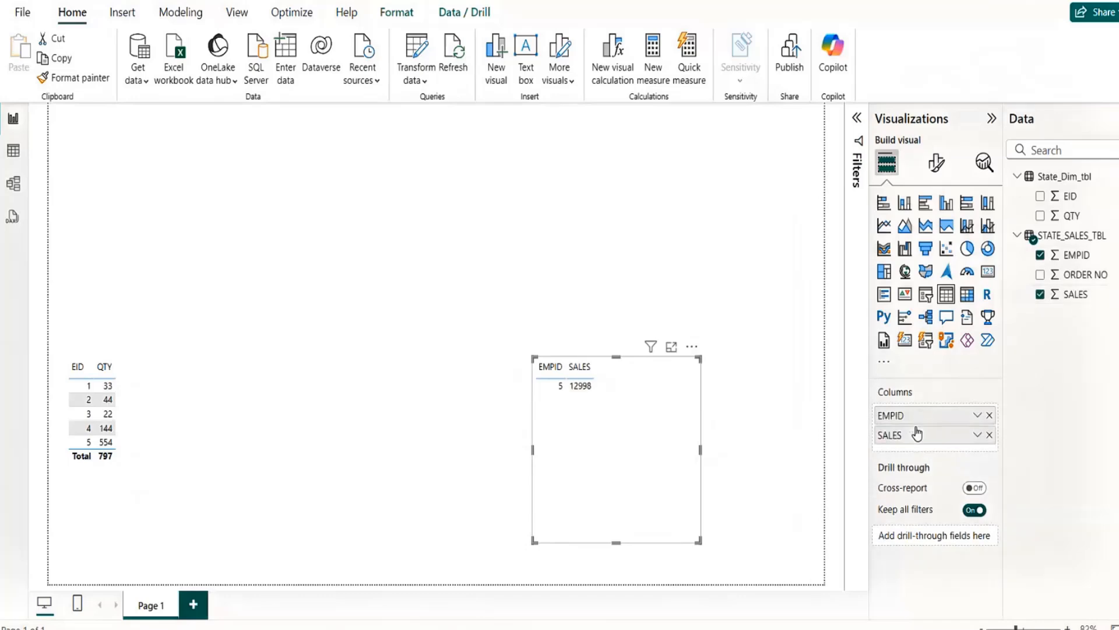
{"action": "left_click", "coordinate": [975, 415]}
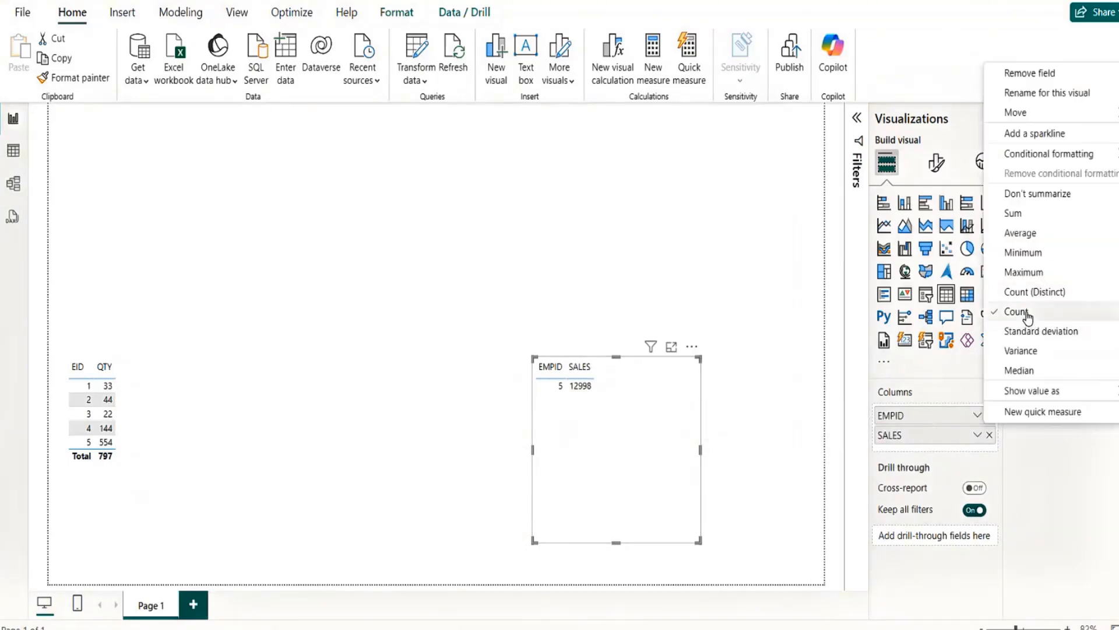
{"action": "left_click", "coordinate": [1037, 198]}
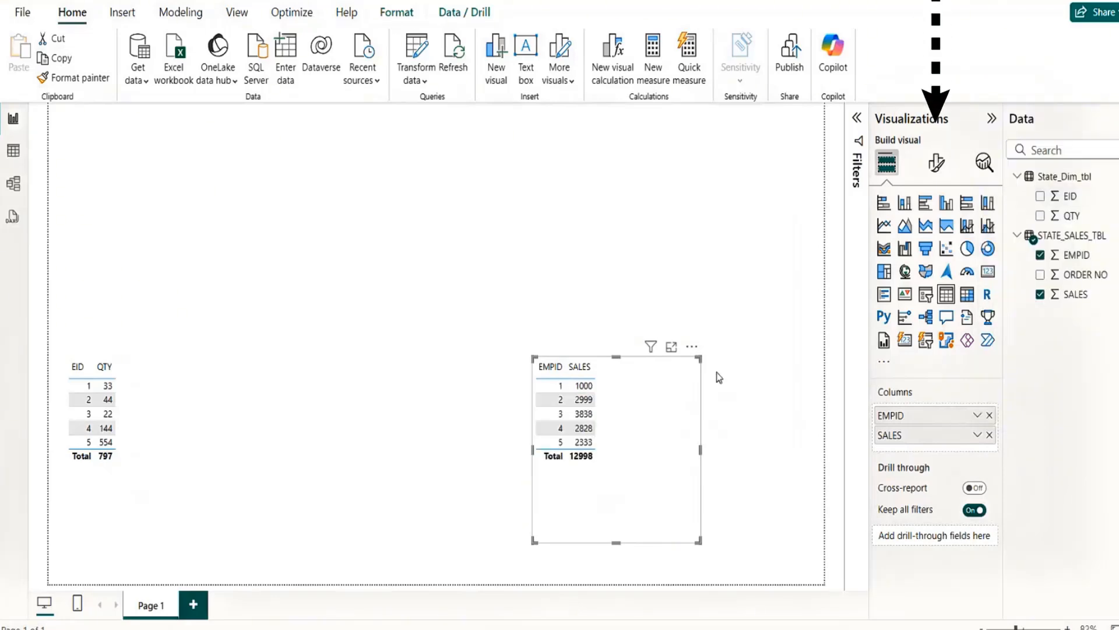
Step: Turn on the visual border in the effects settings of the EMPID and SALES table
{"action": "left_click", "coordinate": [937, 167]}
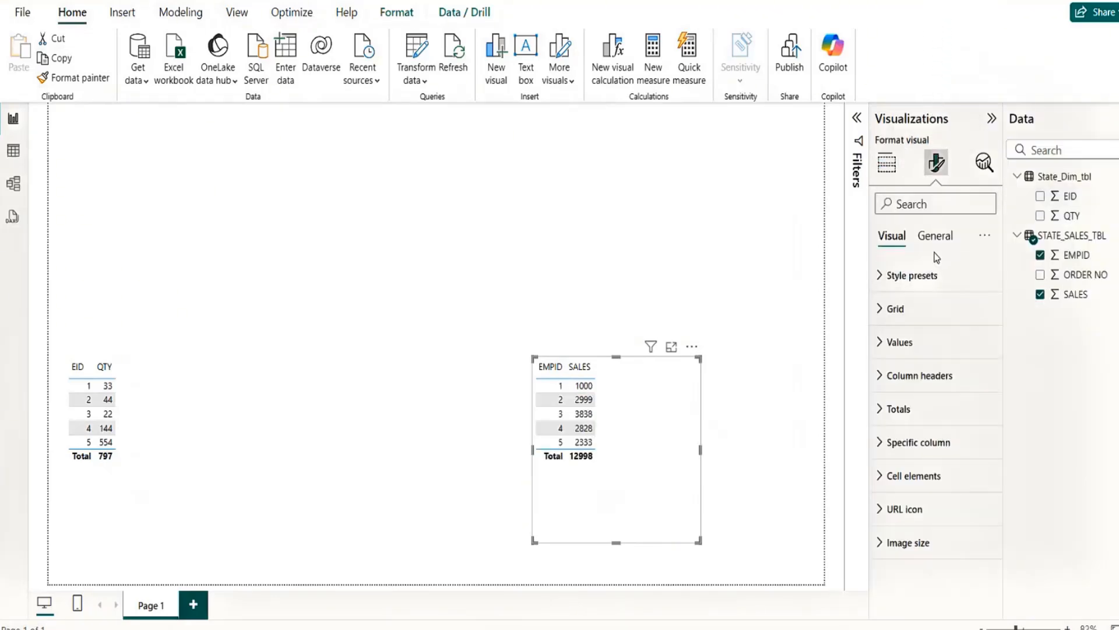
{"action": "left_click", "coordinate": [934, 244]}
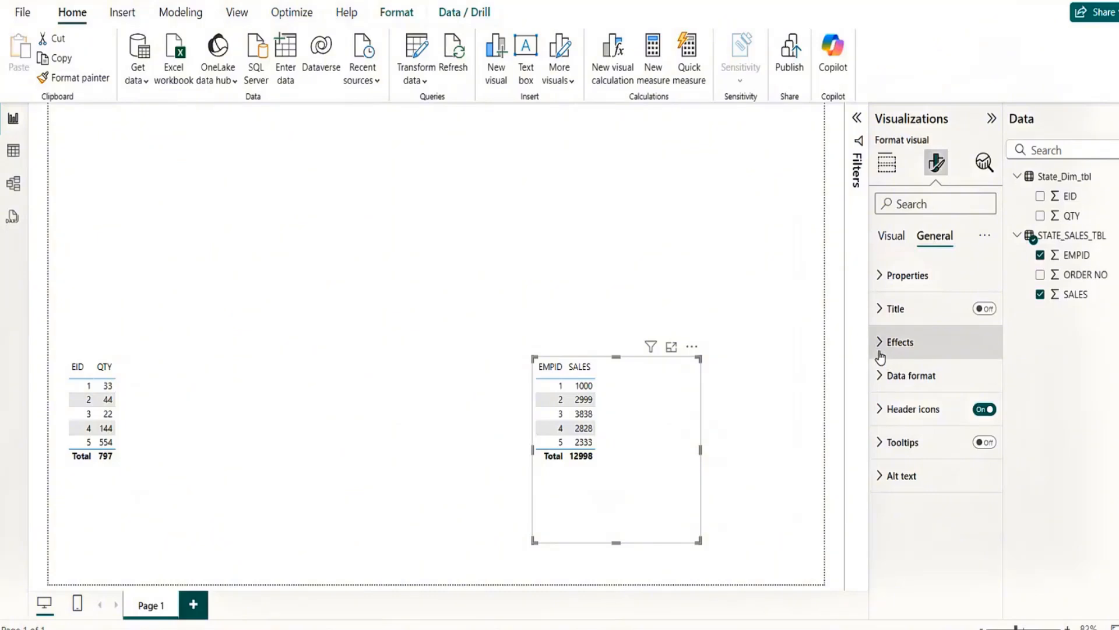
{"action": "left_click", "coordinate": [880, 348]}
{"action": "left_click", "coordinate": [979, 514]}
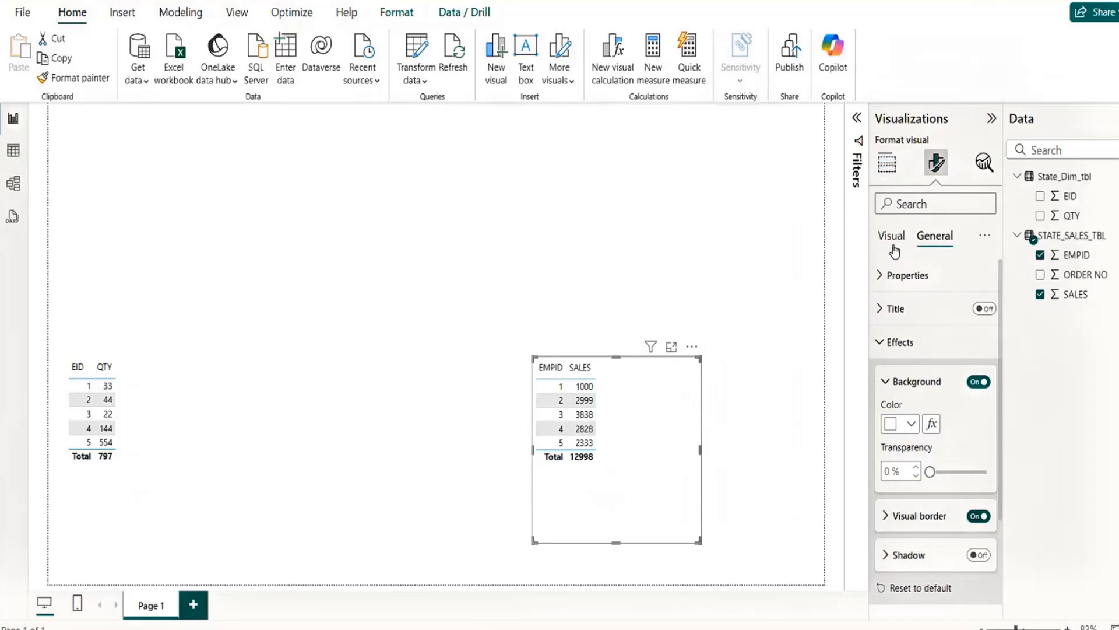
Step: Set the sales table's values font size to 13 and apply the Alternating rows style preset
{"action": "left_click", "coordinate": [897, 243]}
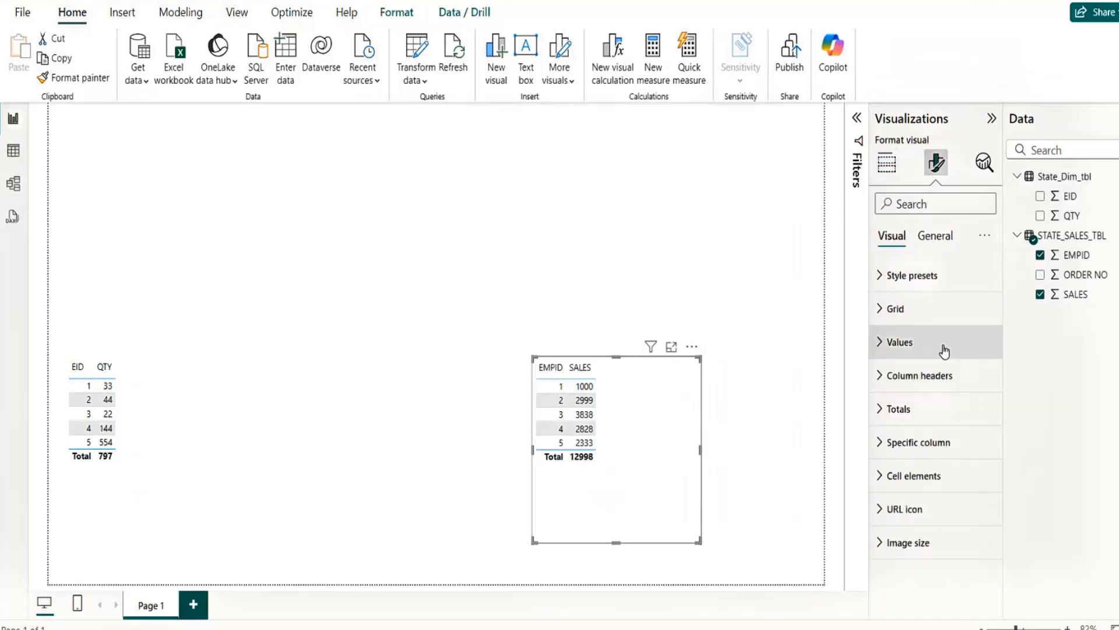
{"action": "left_click", "coordinate": [880, 346]}
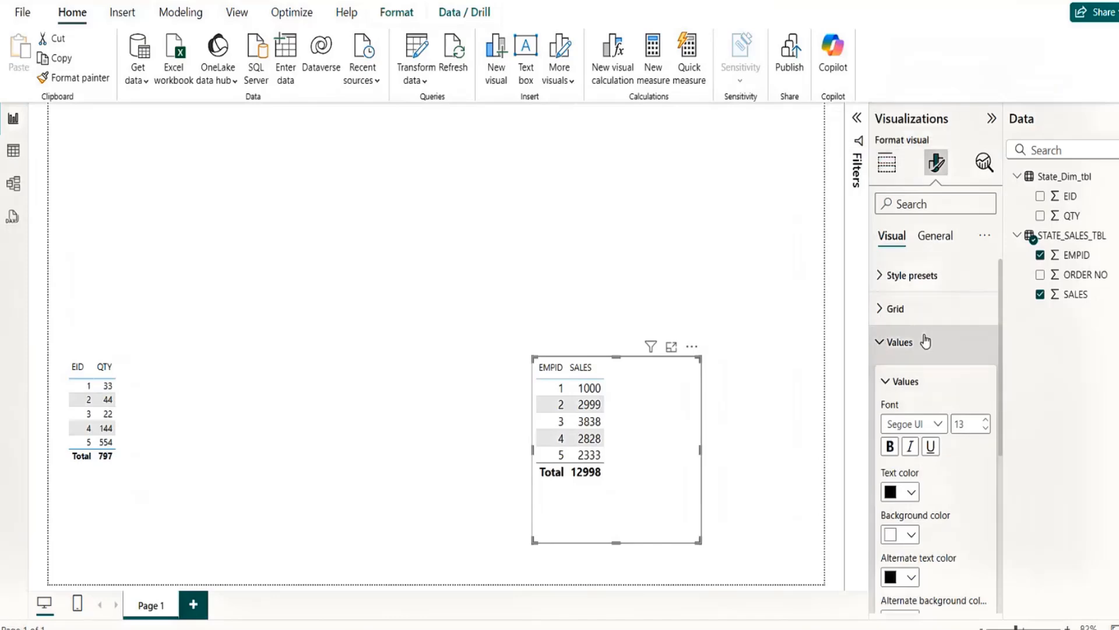
{"action": "left_click", "coordinate": [886, 280]}
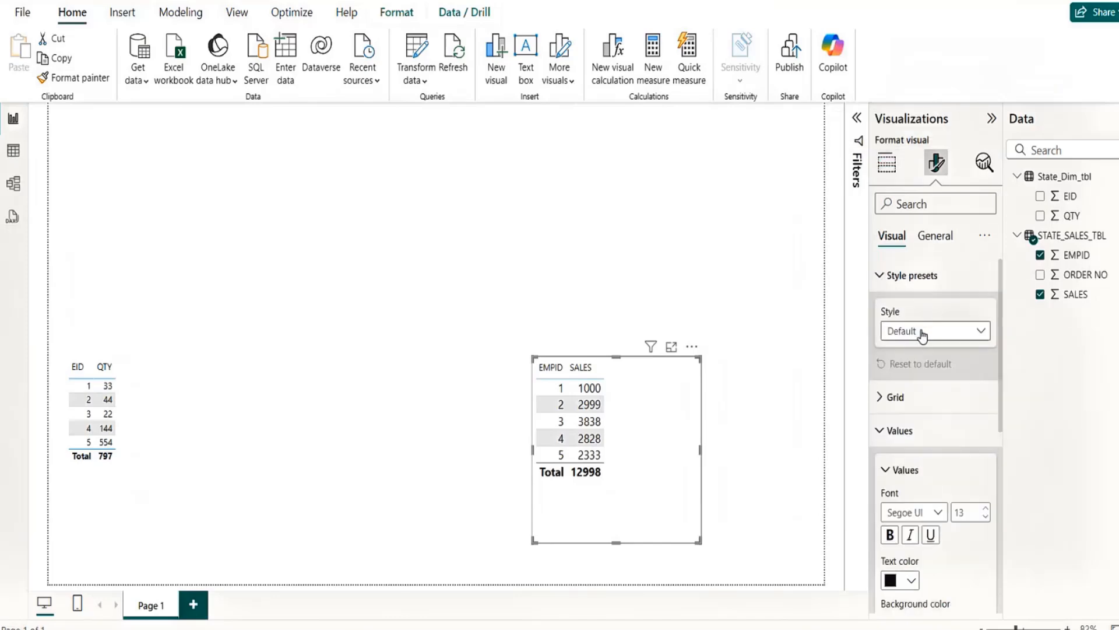
{"action": "left_click", "coordinate": [920, 330]}
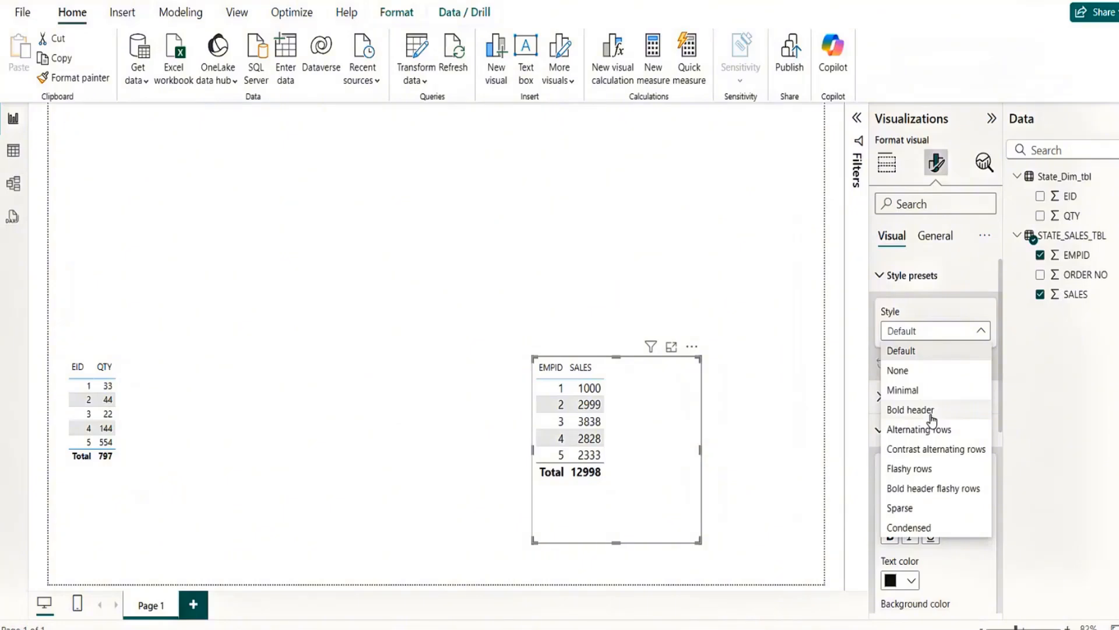
{"action": "left_click", "coordinate": [932, 429]}
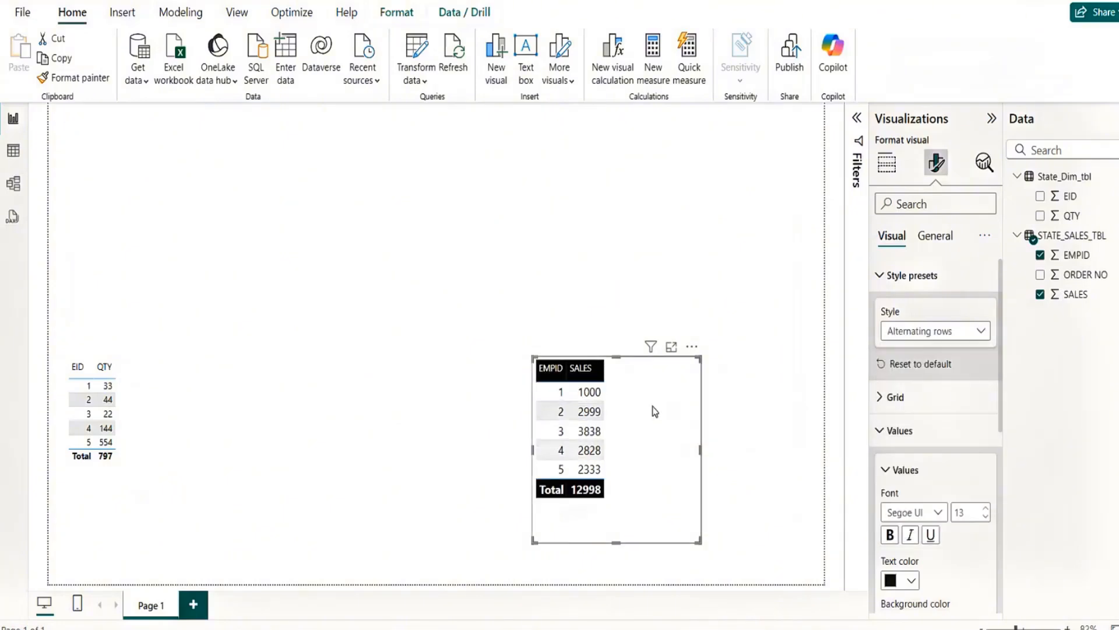
Step: Copy the sales table's formatting onto the EID and QTY table with Format painter and shift that table slightly right
{"action": "left_click", "coordinate": [73, 78]}
{"action": "left_click", "coordinate": [175, 426]}
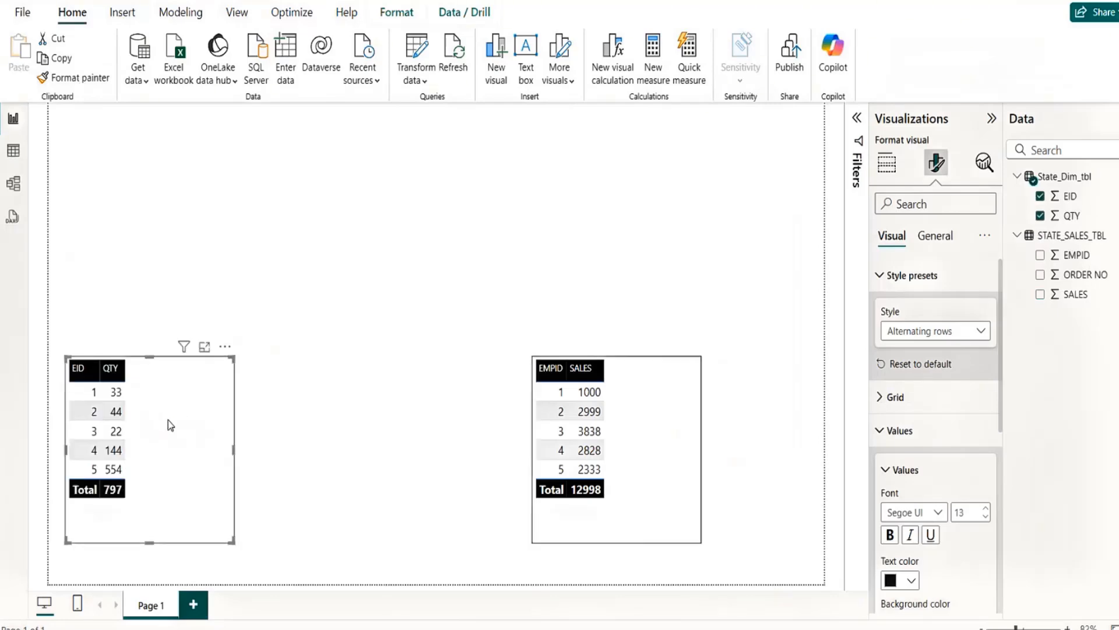
{"action": "mouse_move", "coordinate": [170, 425]}
{"action": "left_mouse_down"}
{"action": "mouse_move", "coordinate": [205, 430]}
{"action": "mouse_move", "coordinate": [198, 424]}
{"action": "left_mouse_up"}
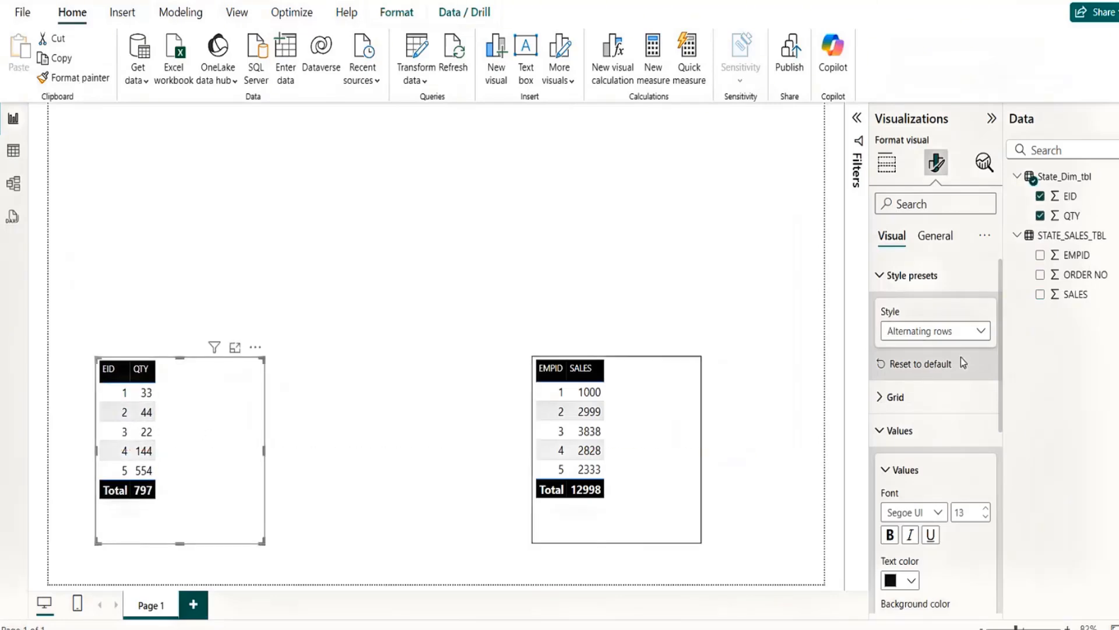
Step: Apply the Contrast alternating rows style preset to the EID and QTY table and reposition it slightly lower on the page
{"action": "left_click", "coordinate": [941, 341]}
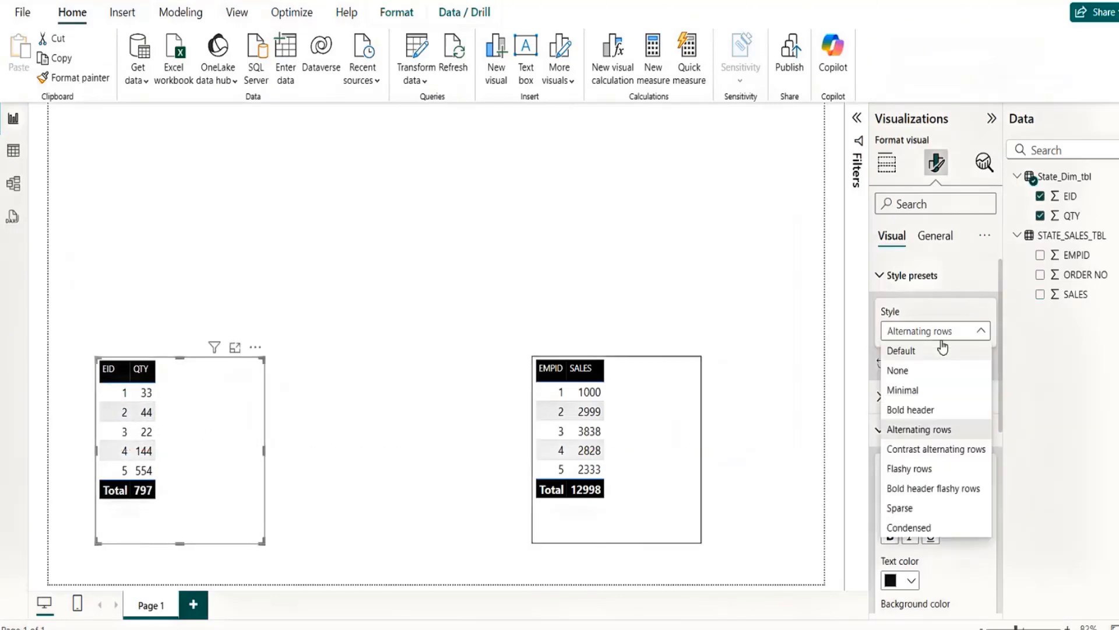
{"action": "left_click", "coordinate": [921, 450]}
{"action": "left_click", "coordinate": [377, 460]}
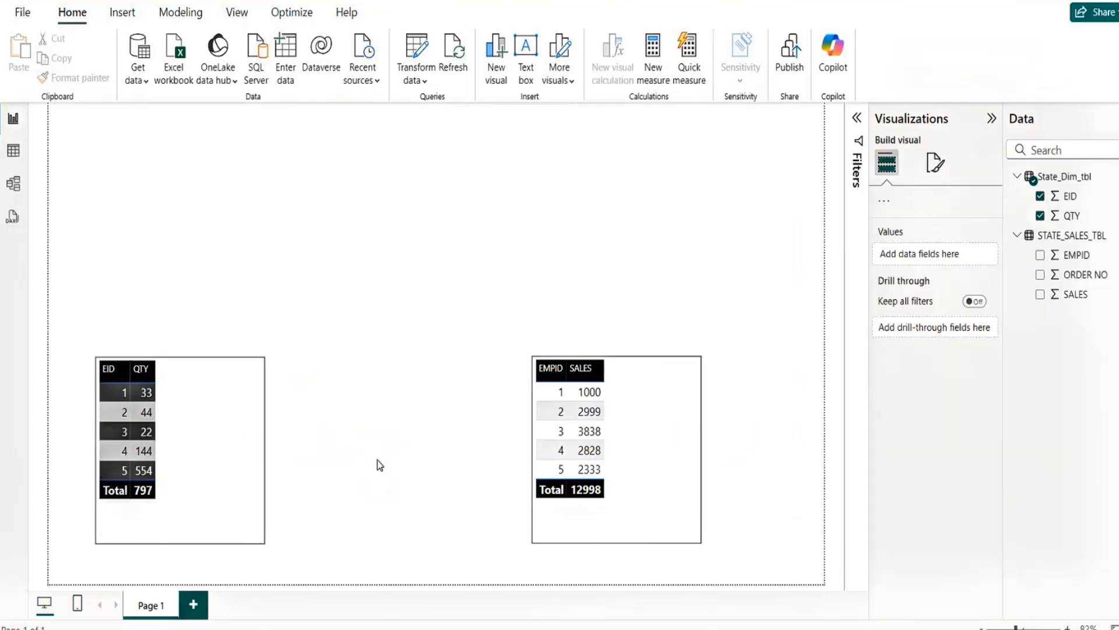
{"action": "left_click", "coordinate": [190, 494]}
{"action": "left_click_drag", "start_coordinate": [190, 494], "coordinate": [205, 510]}
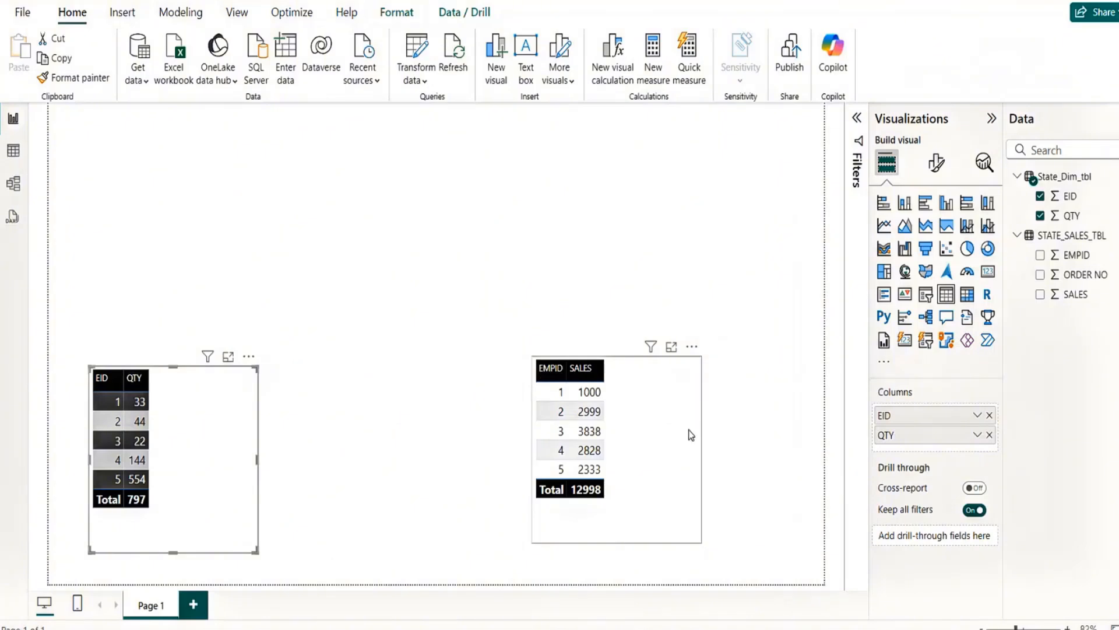
Step: Move the EMPID and SALES table further right and align it level with the EID and QTY table
{"action": "left_click_drag", "start_coordinate": [621, 474], "coordinate": [641, 475]}
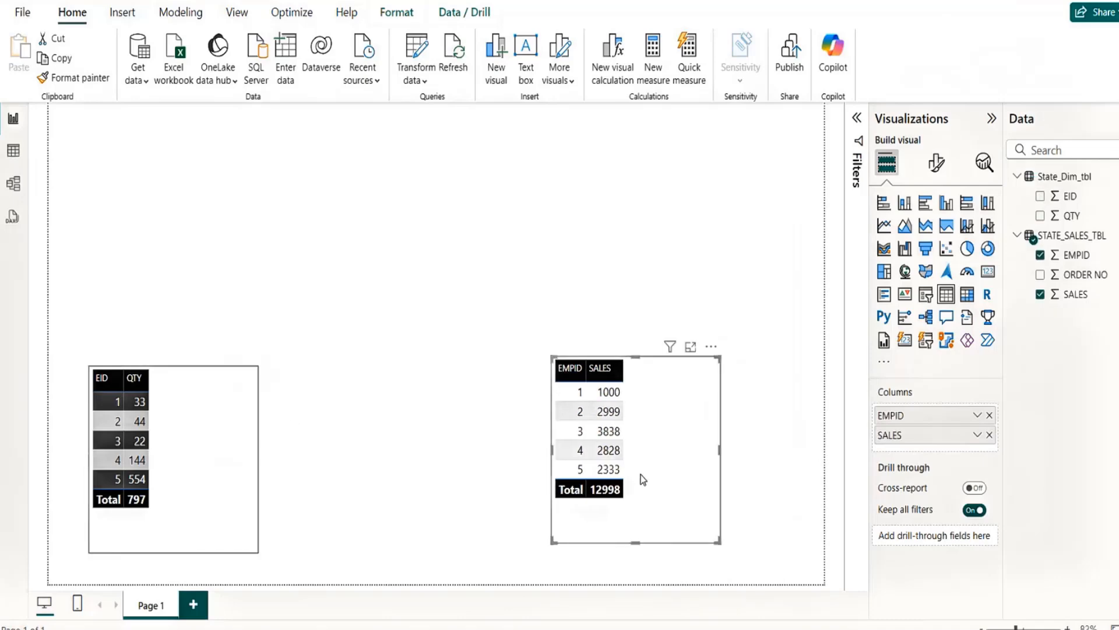
{"action": "left_click", "coordinate": [220, 457]}
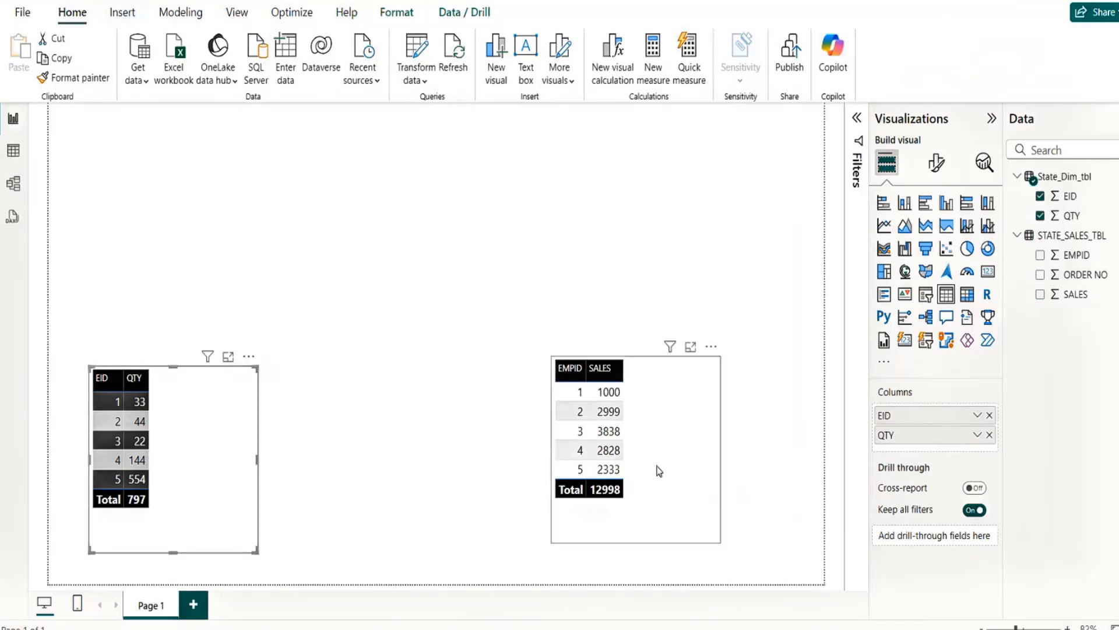
{"action": "left_click_drag", "start_coordinate": [657, 466], "coordinate": [674, 480]}
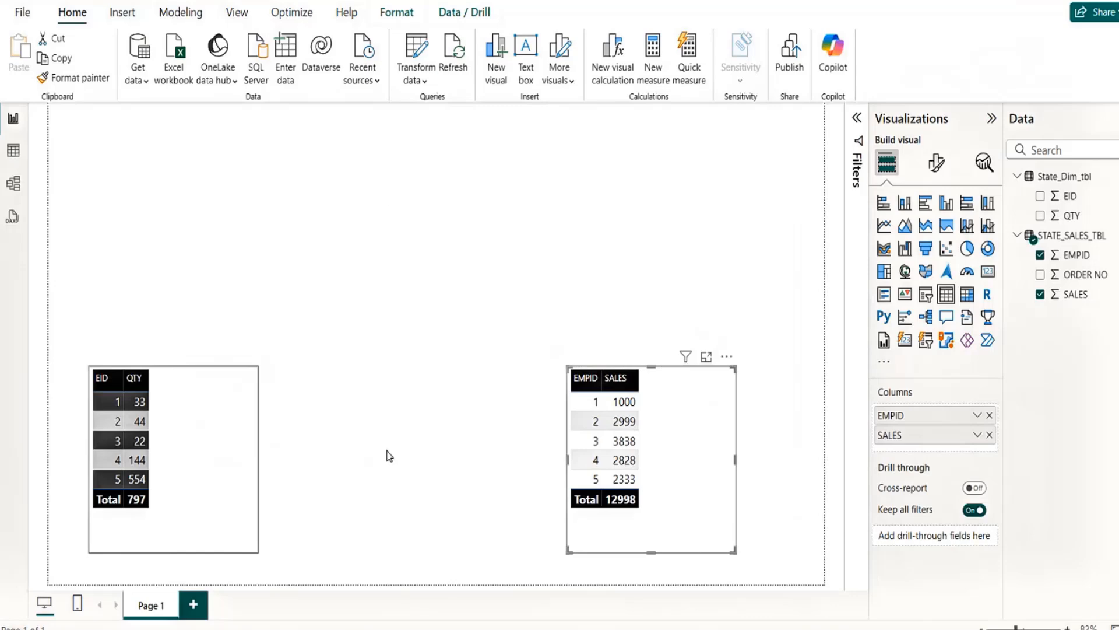
{"action": "left_click", "coordinate": [430, 236]}
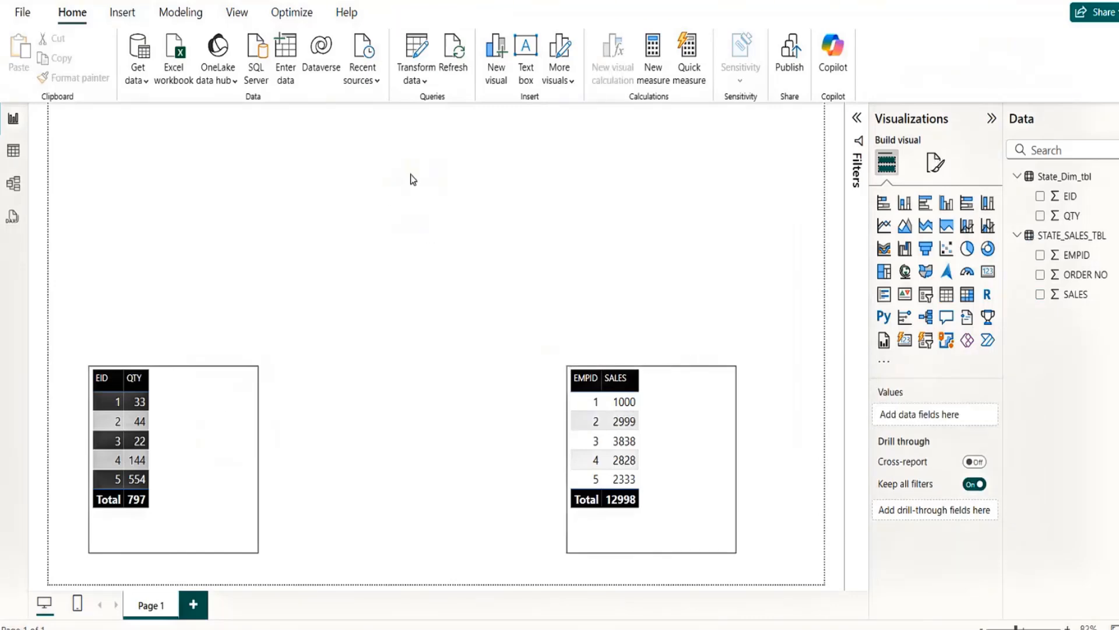
Step: In the model view, space the State_Dim_tbl and STATE_SALES_TBL cards apart and make both cards taller
{"action": "left_click", "coordinate": [13, 184]}
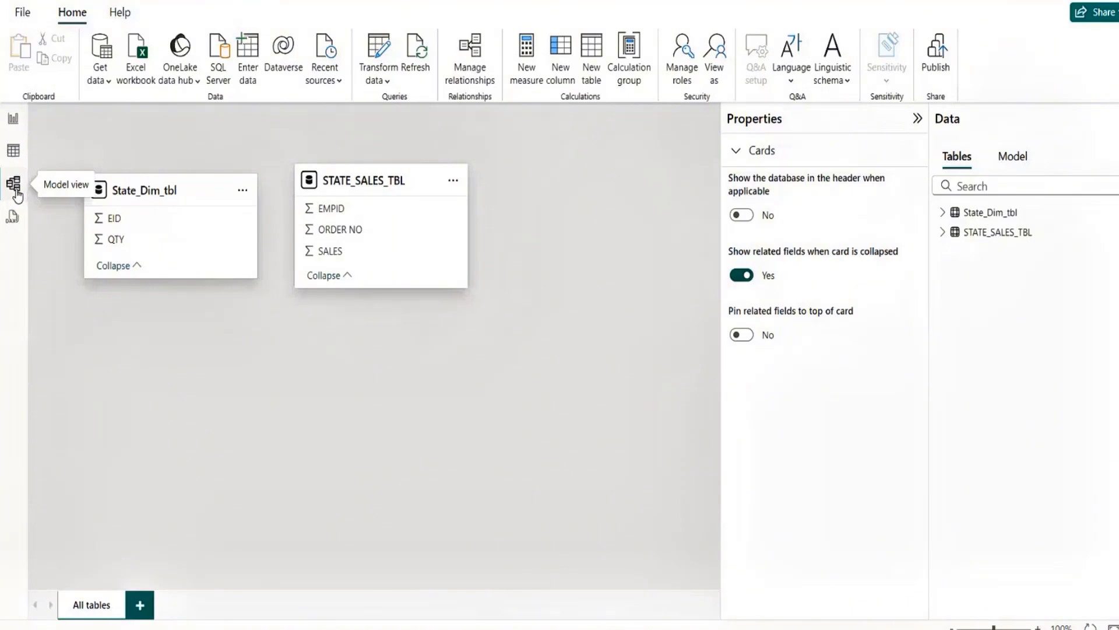
{"action": "left_click_drag", "start_coordinate": [166, 190], "coordinate": [193, 183]}
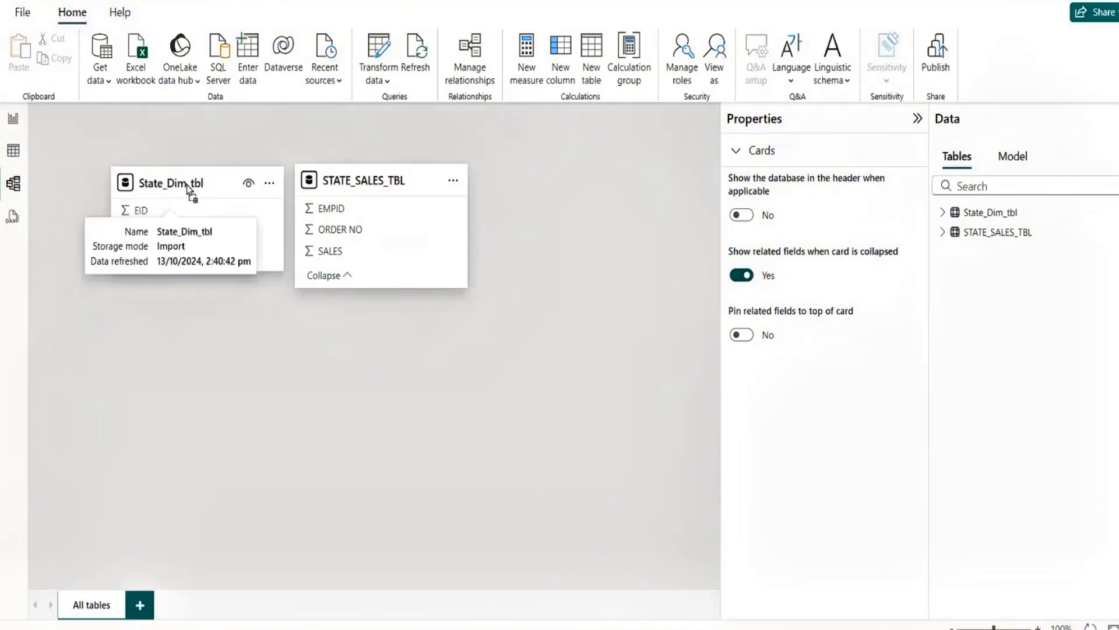
{"action": "left_click_drag", "start_coordinate": [375, 185], "coordinate": [441, 184]}
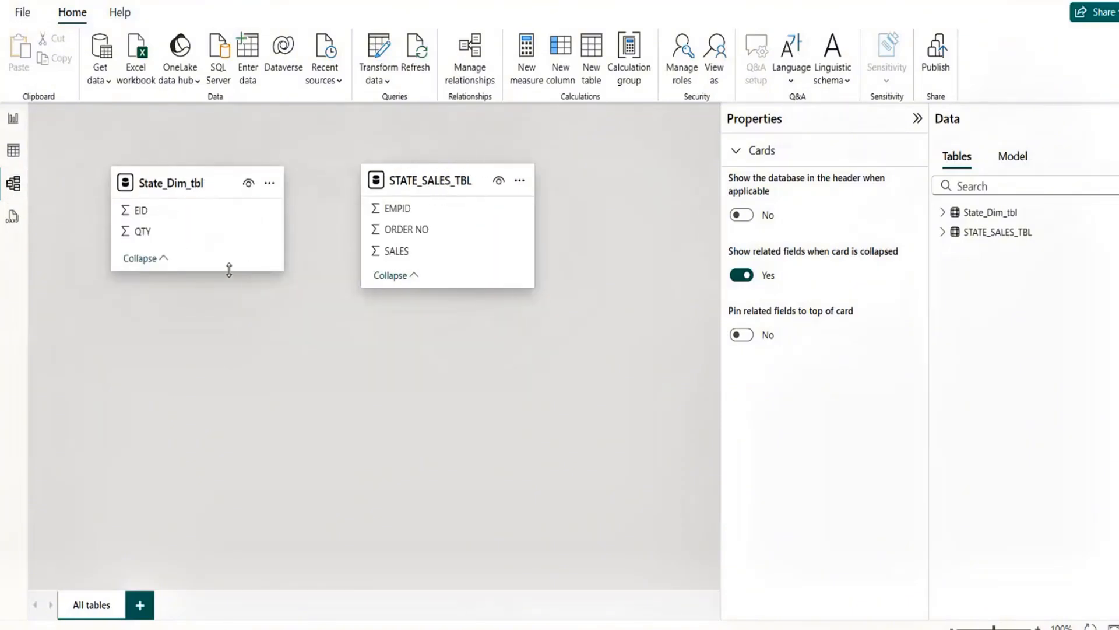
{"action": "left_click_drag", "start_coordinate": [230, 270], "coordinate": [231, 322]}
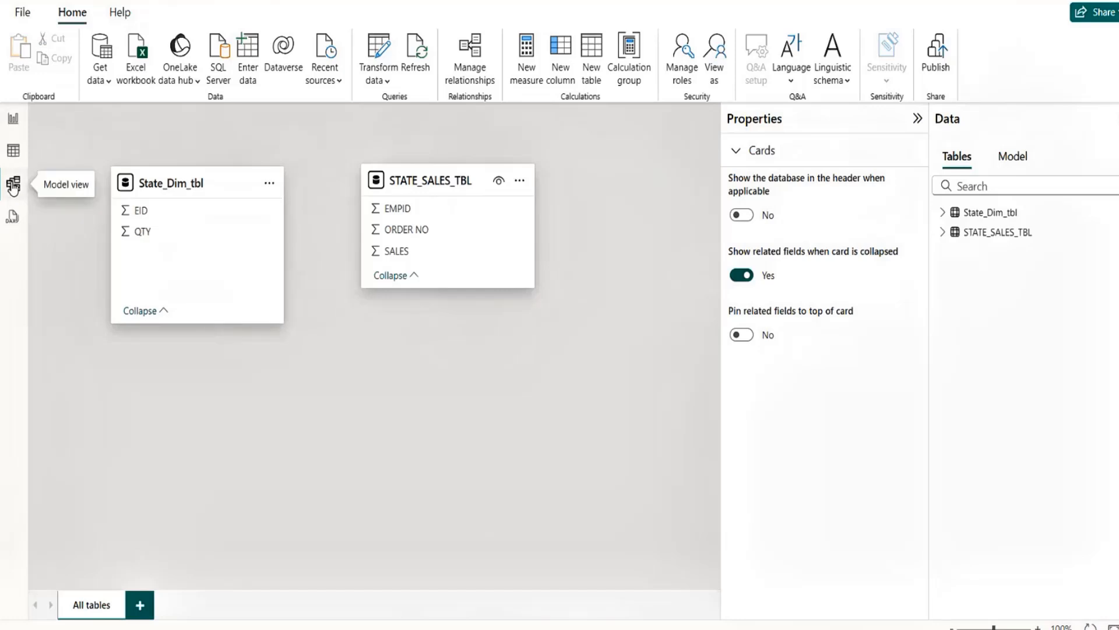
{"action": "mouse_move", "coordinate": [442, 181]}
{"action": "left_mouse_down"}
{"action": "mouse_move", "coordinate": [433, 207]}
{"action": "mouse_move", "coordinate": [434, 197]}
{"action": "left_mouse_up"}
{"action": "left_click_drag", "start_coordinate": [419, 302], "coordinate": [422, 327]}
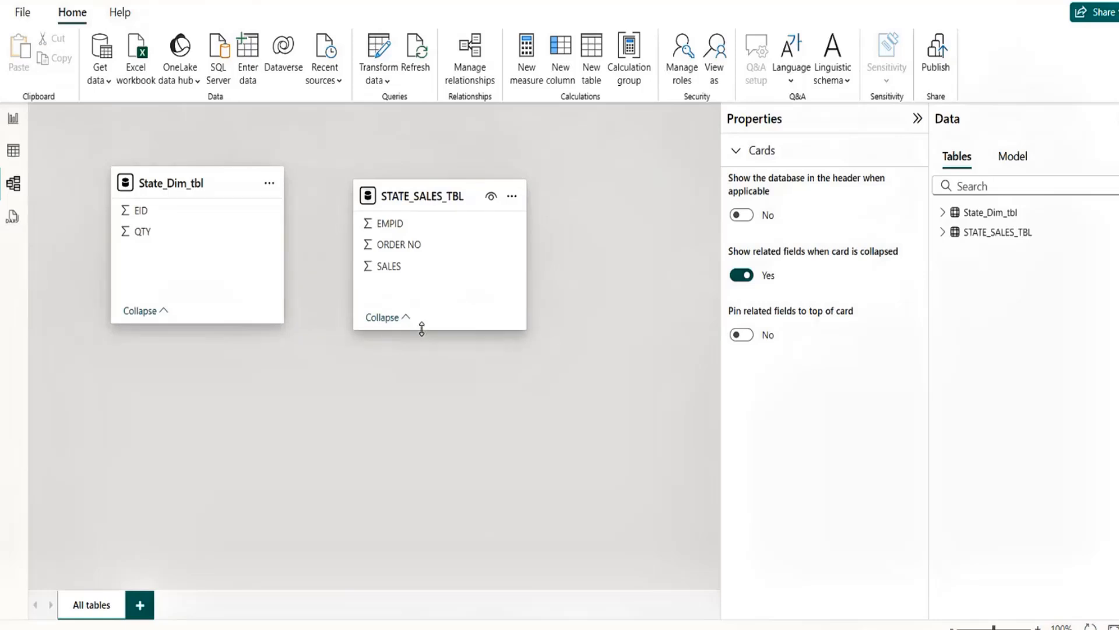
{"action": "left_click_drag", "start_coordinate": [433, 192], "coordinate": [432, 183]}
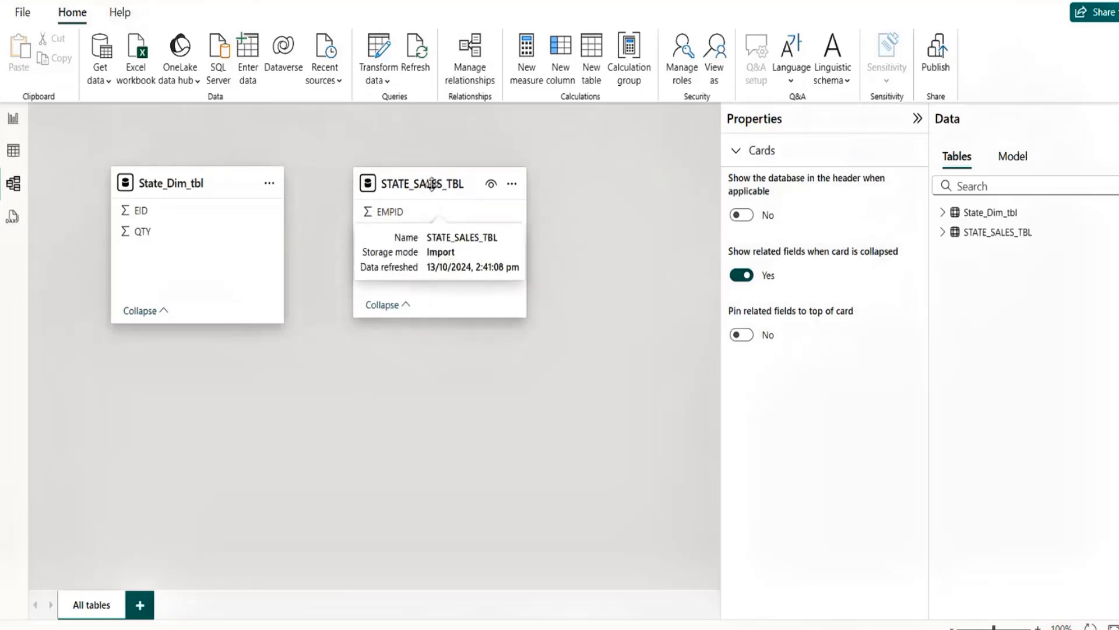
Step: Collapse the model properties and spread the State_Dim_tbl and STATE_SALES_TBL cards across the wider diagram
{"action": "left_click", "coordinate": [917, 119]}
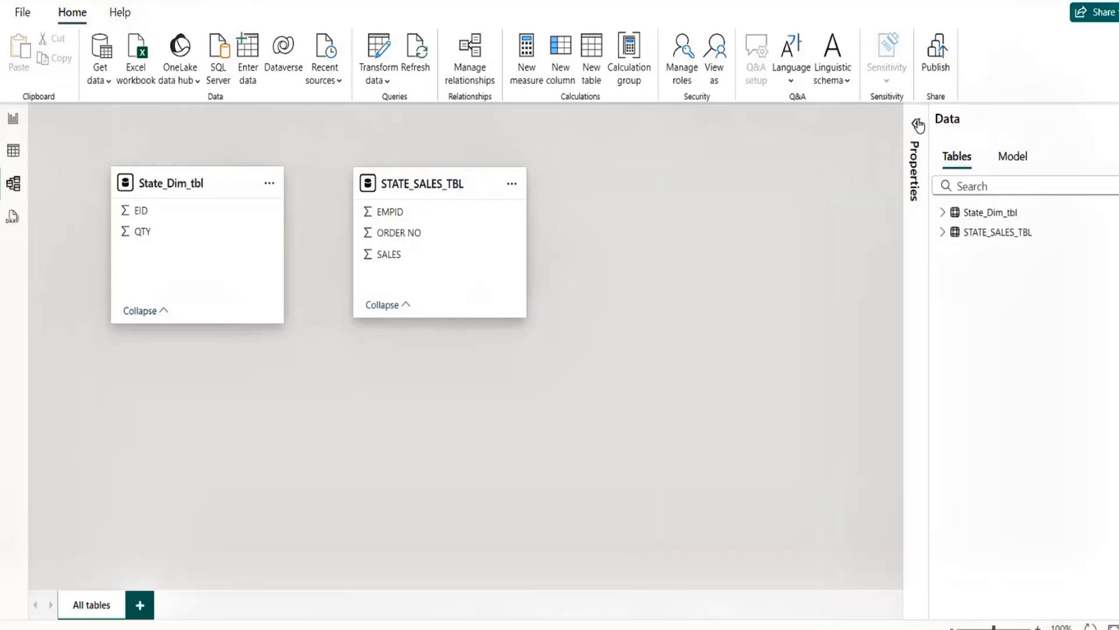
{"action": "left_click_drag", "start_coordinate": [448, 185], "coordinate": [563, 190]}
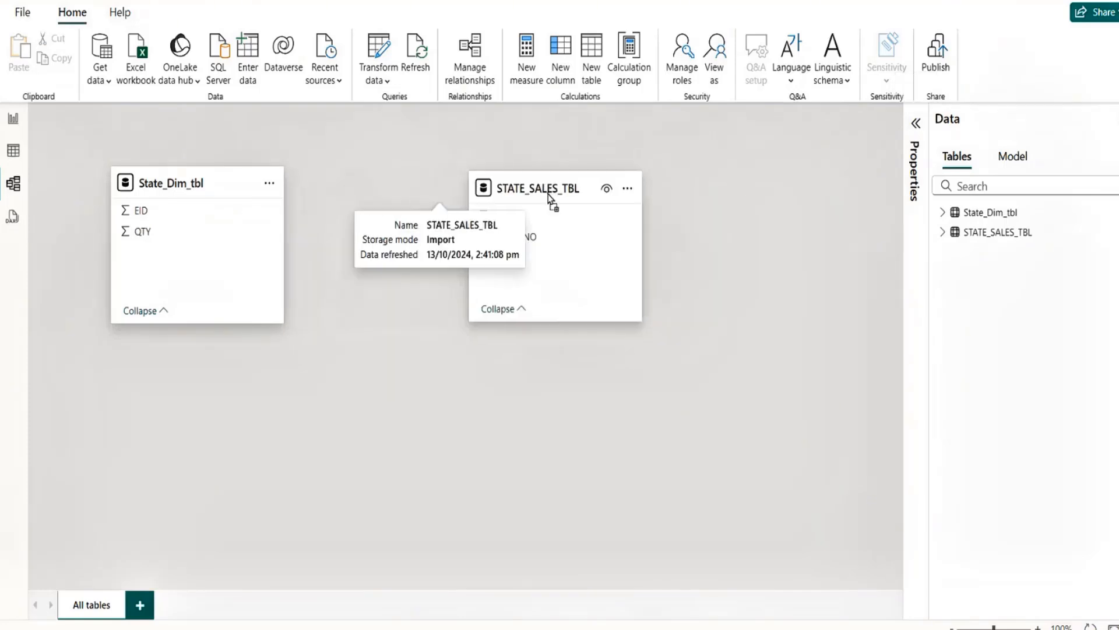
{"action": "left_click_drag", "start_coordinate": [188, 174], "coordinate": [273, 173]}
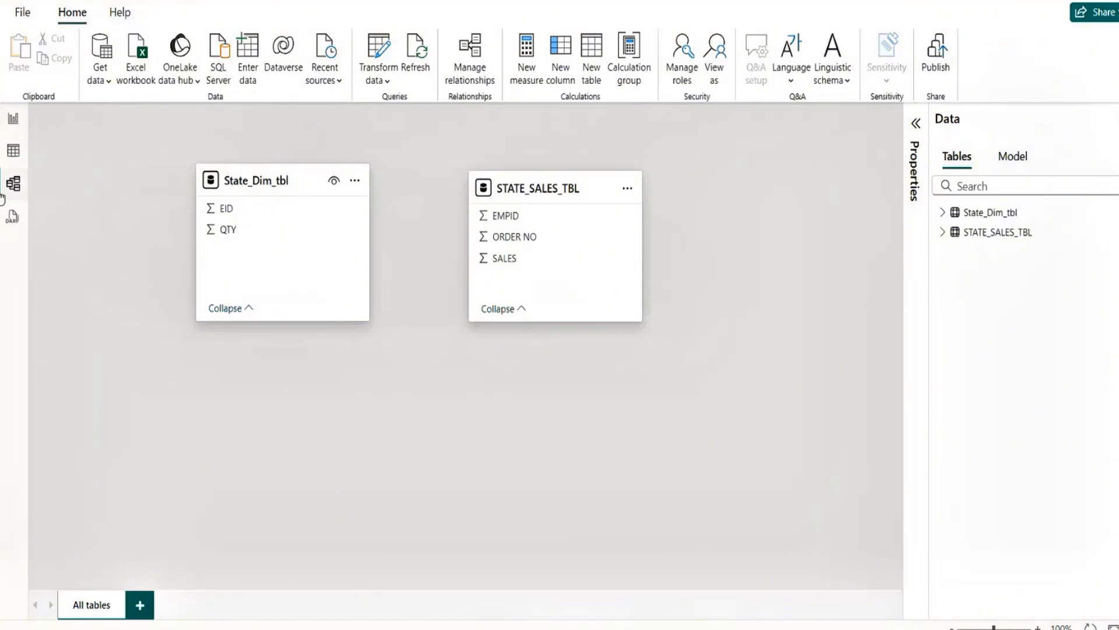
Step: Add a table visual to the report page above the EID and QTY table, showing State_Dim_tbl's EID with Don't summarize
{"action": "left_click", "coordinate": [13, 119]}
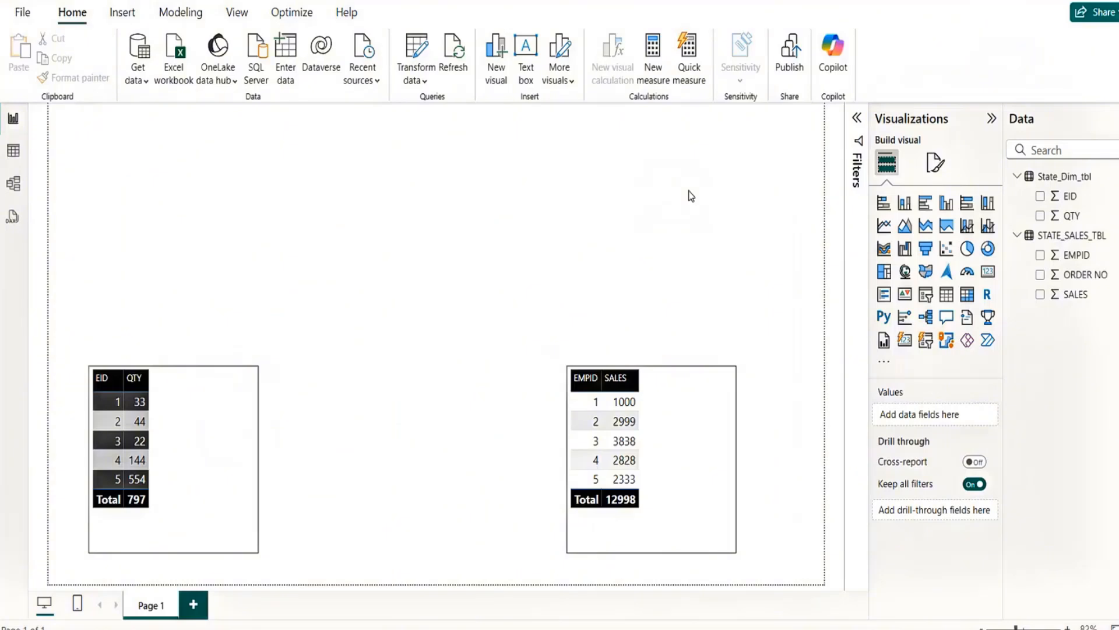
{"action": "left_click", "coordinate": [946, 301]}
{"action": "left_click_drag", "start_coordinate": [201, 210], "coordinate": [264, 233]}
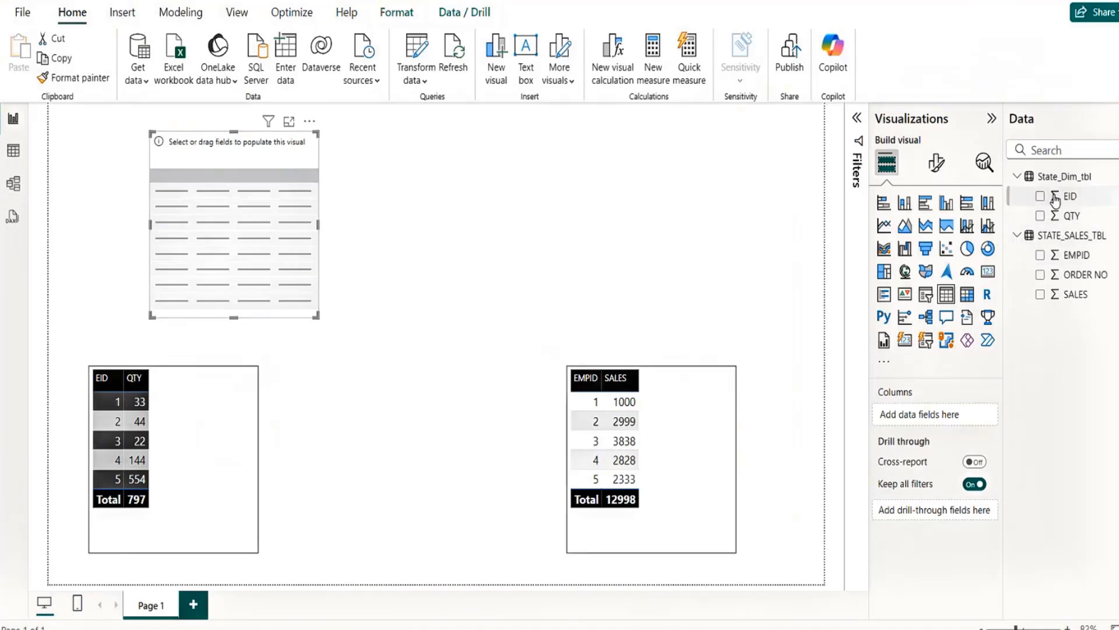
{"action": "left_click_drag", "start_coordinate": [1056, 200], "coordinate": [929, 417]}
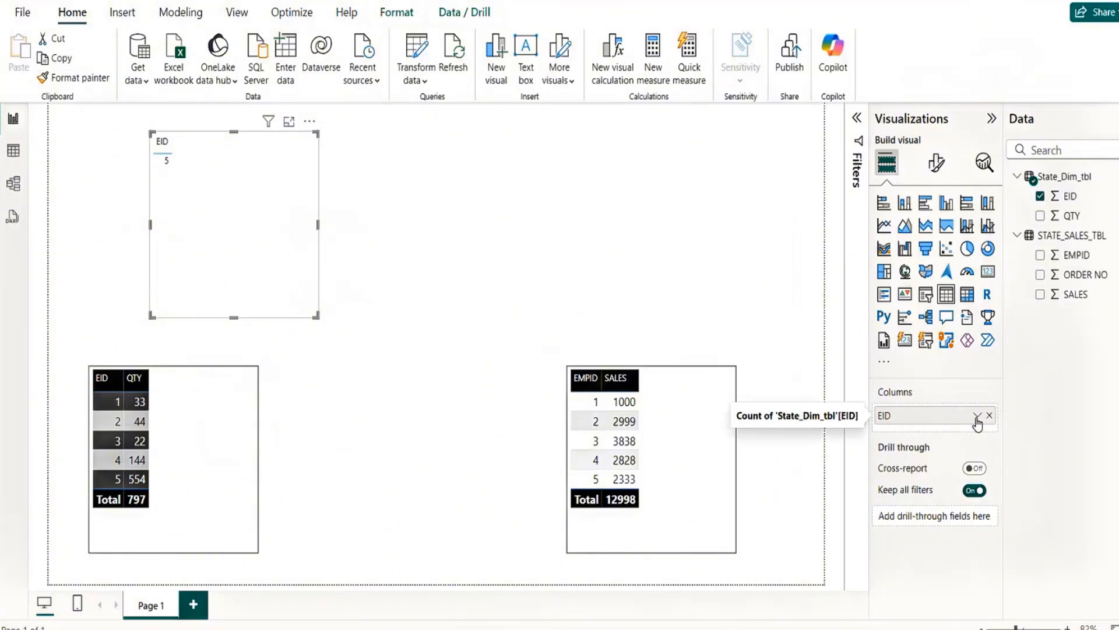
{"action": "left_click", "coordinate": [977, 416]}
{"action": "left_click", "coordinate": [1012, 193]}
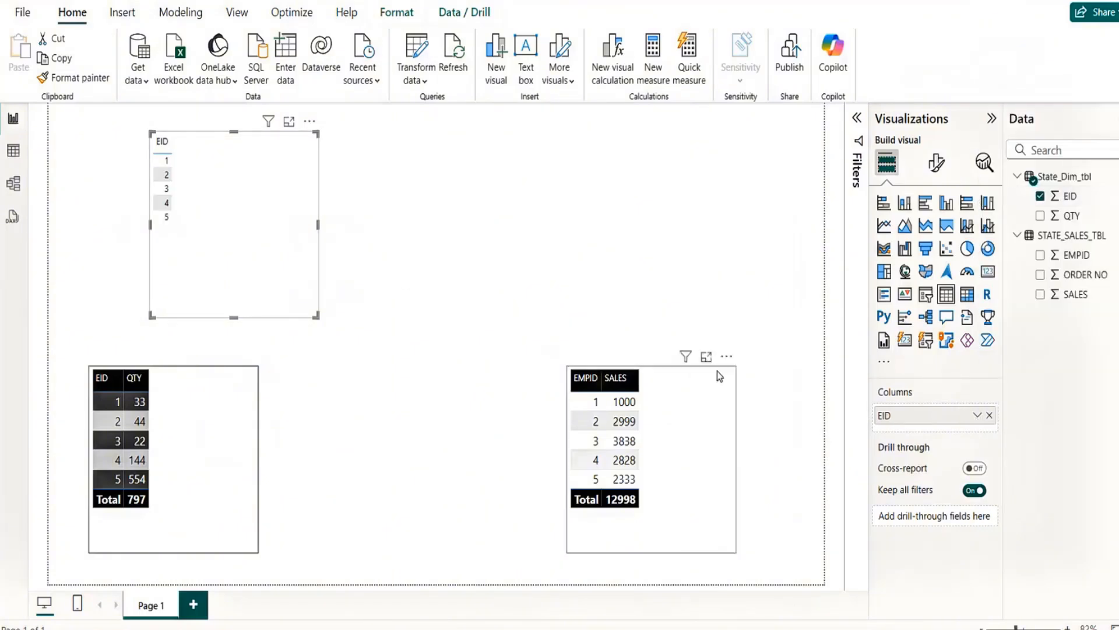
Step: Add QTY and STATE_SALES_TBL's SALES to the new table and move it to the upper middle of the page
{"action": "left_click_drag", "start_coordinate": [1075, 218], "coordinate": [913, 435]}
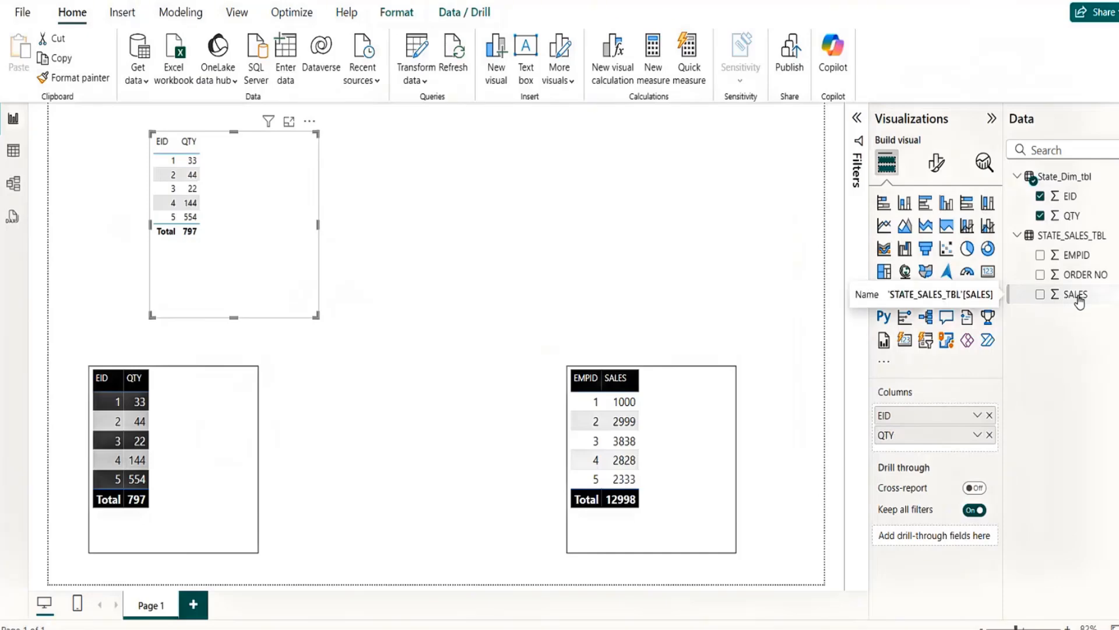
{"action": "left_click_drag", "start_coordinate": [1079, 300], "coordinate": [921, 454]}
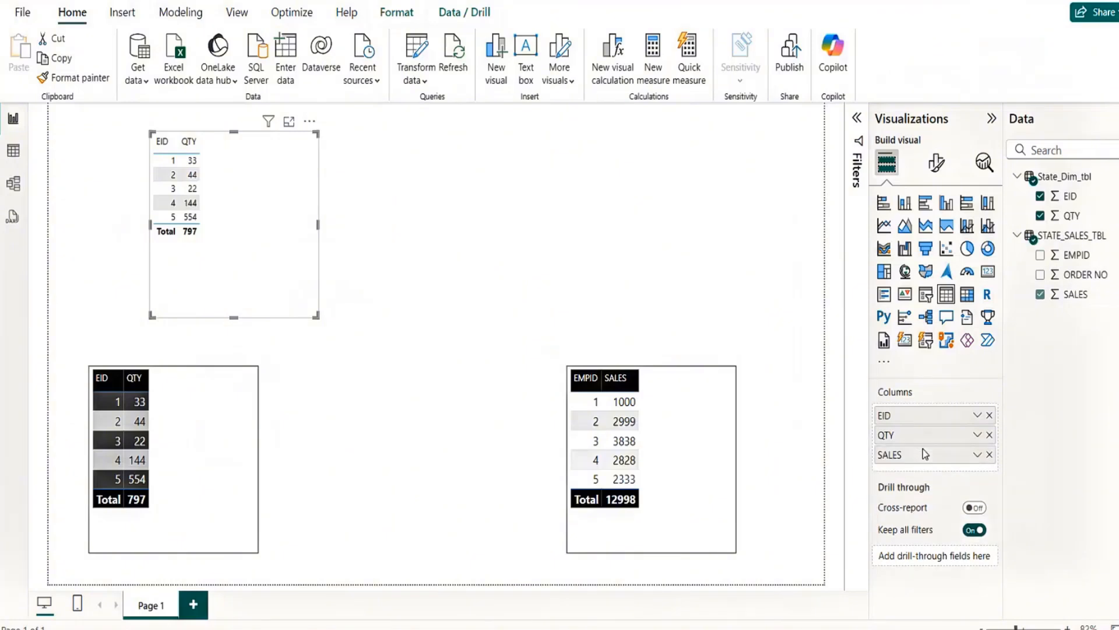
{"action": "left_click_drag", "start_coordinate": [324, 232], "coordinate": [466, 239]}
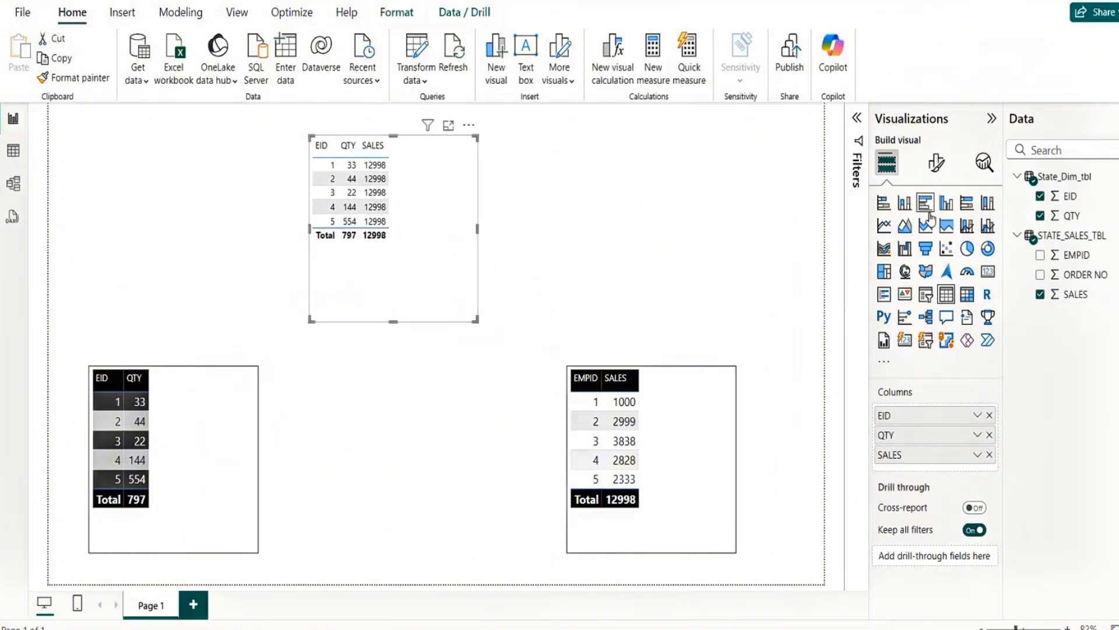
Step: Set the new table's values font size to 12, then widen it and move it to the page's upper-left corner
{"action": "left_click", "coordinate": [936, 163]}
{"action": "left_click", "coordinate": [891, 343]}
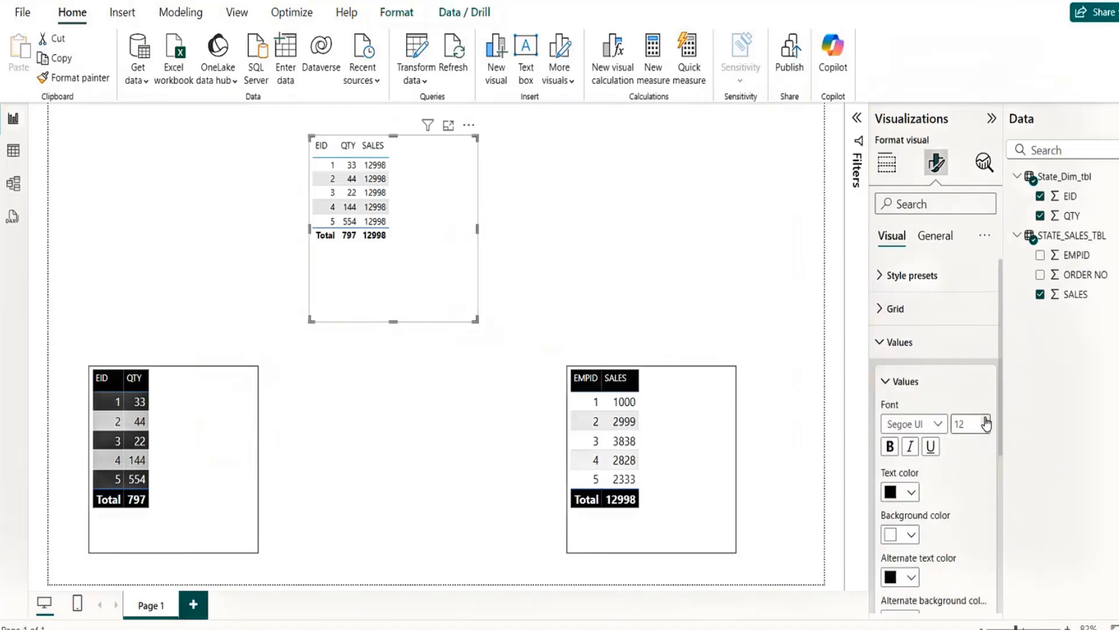
{"action": "left_click_drag", "start_coordinate": [309, 227], "coordinate": [232, 228]}
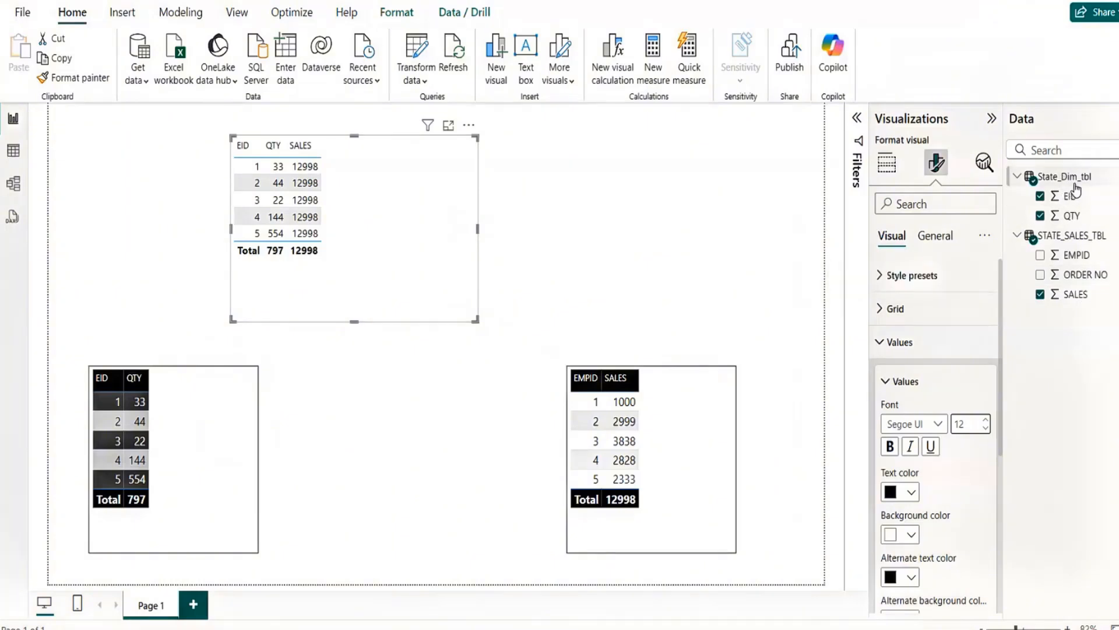
{"action": "left_click_drag", "start_coordinate": [446, 267], "coordinate": [291, 261]}
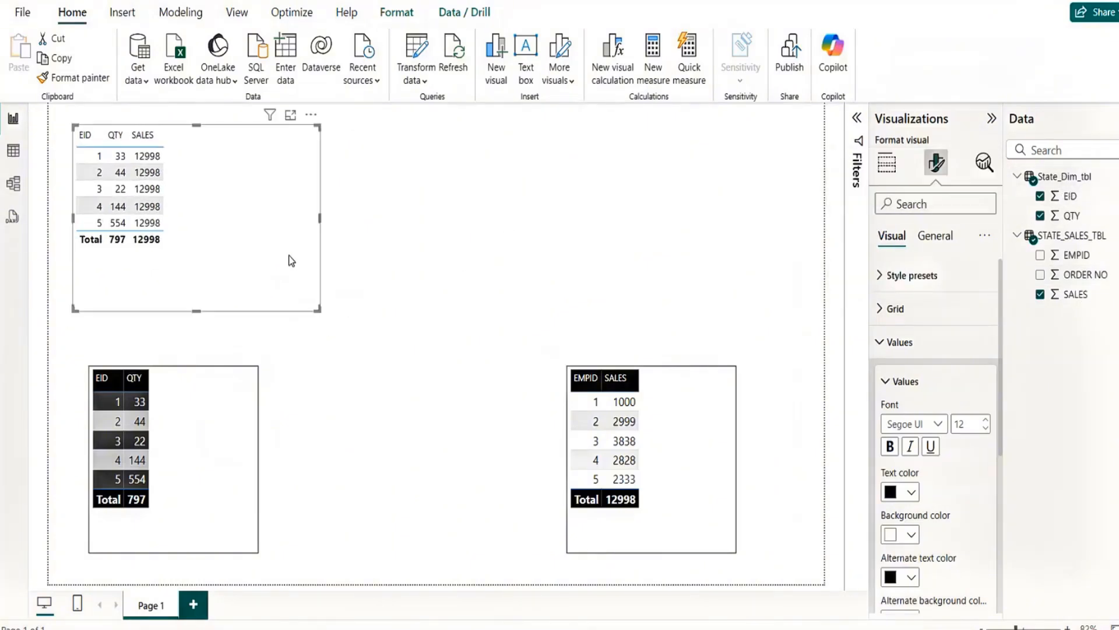
Step: Duplicate the EID, QTY and SALES table and place the copy above the EMPID and SALES table
{"action": "key", "text": "ctrl+c"}
{"action": "left_click", "coordinate": [562, 200]}
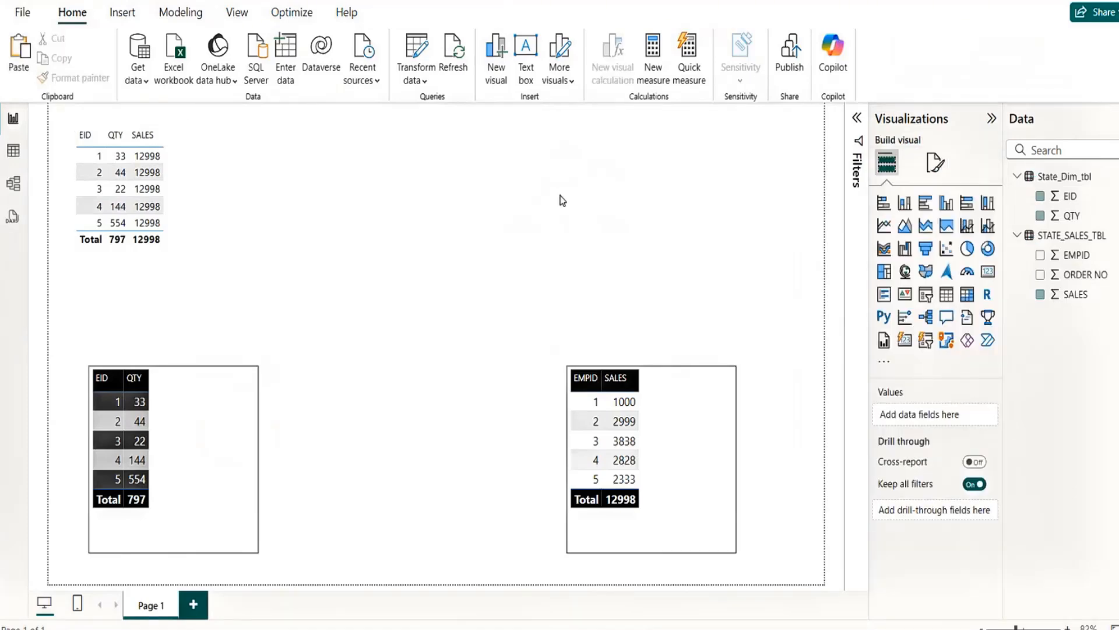
{"action": "key", "text": "ctrl+v"}
{"action": "left_click_drag", "start_coordinate": [288, 275], "coordinate": [730, 275]}
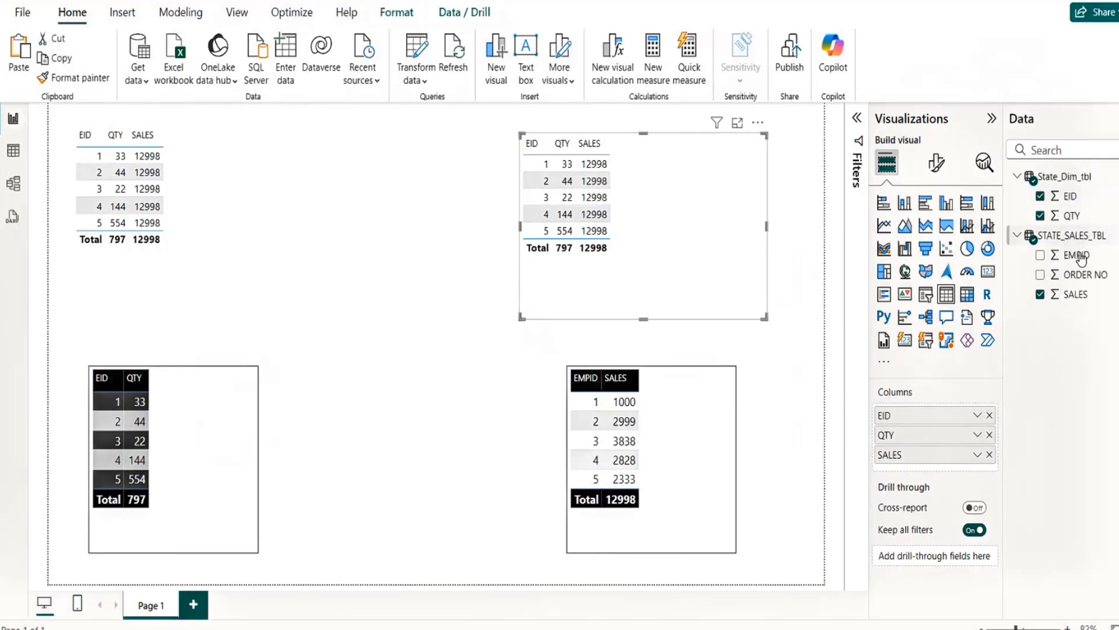
Step: Replace the copied table's fields with EMPID, SALES and State_Dim_tbl's QTY, setting EMPID to Don't summarize
{"action": "left_click", "coordinate": [990, 416]}
{"action": "left_click", "coordinate": [991, 416]}
{"action": "left_click", "coordinate": [990, 415]}
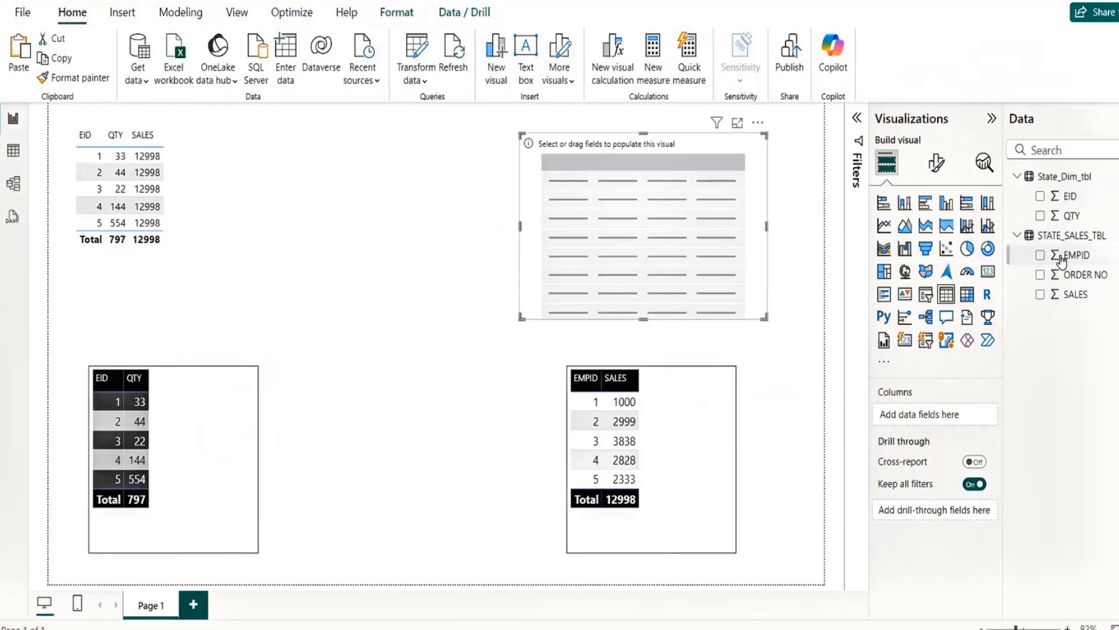
{"action": "left_click_drag", "start_coordinate": [1075, 254], "coordinate": [925, 419]}
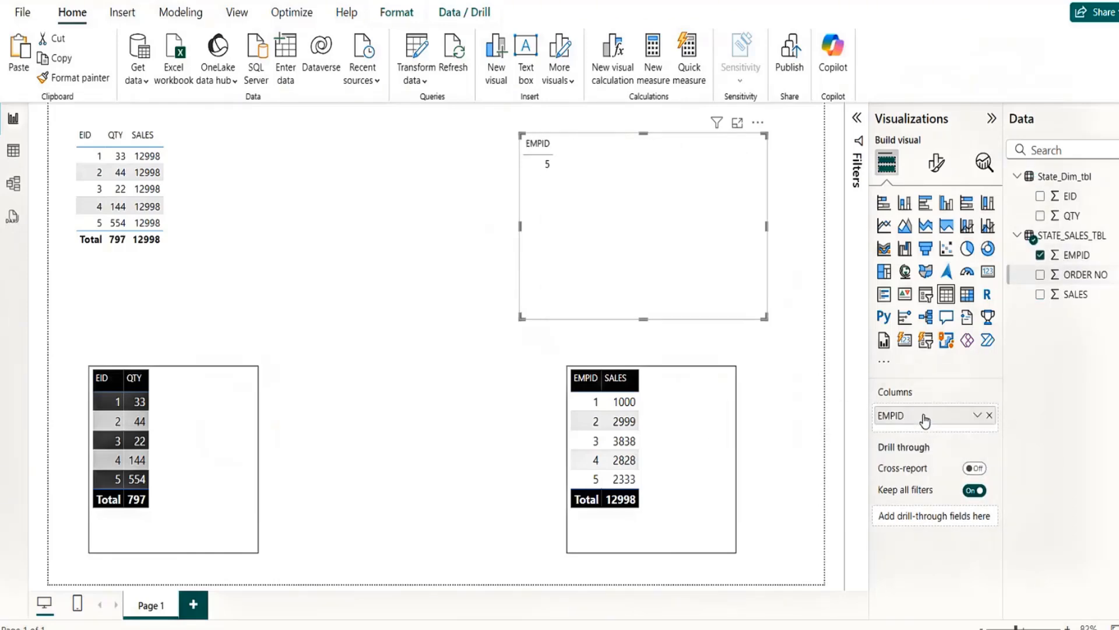
{"action": "left_click_drag", "start_coordinate": [1074, 294], "coordinate": [933, 434]}
{"action": "left_click", "coordinate": [977, 415]}
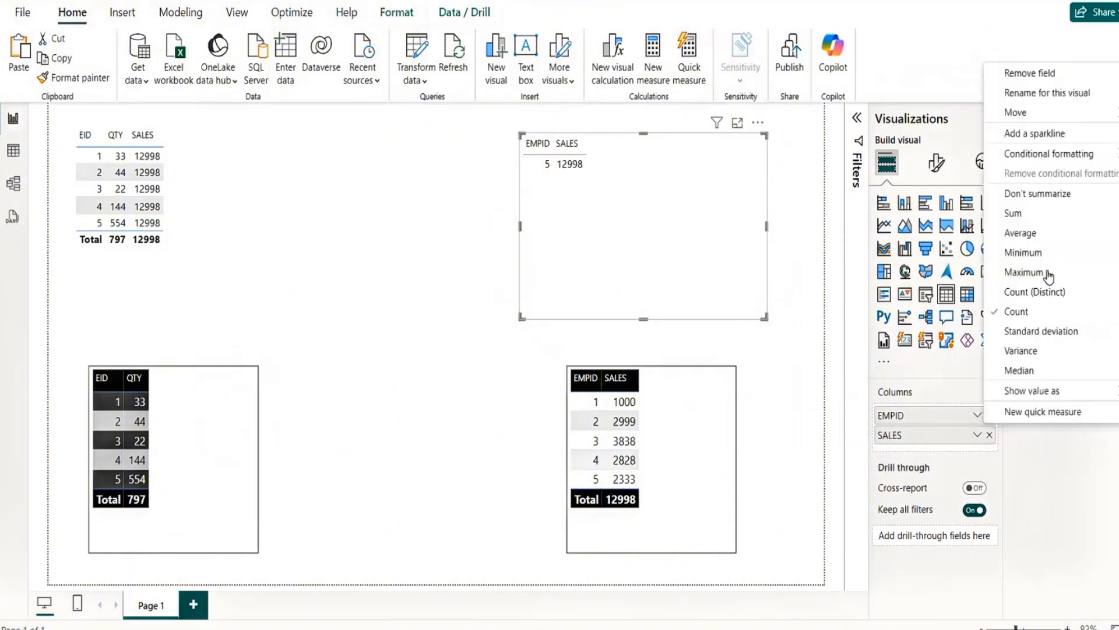
{"action": "left_click", "coordinate": [1035, 194]}
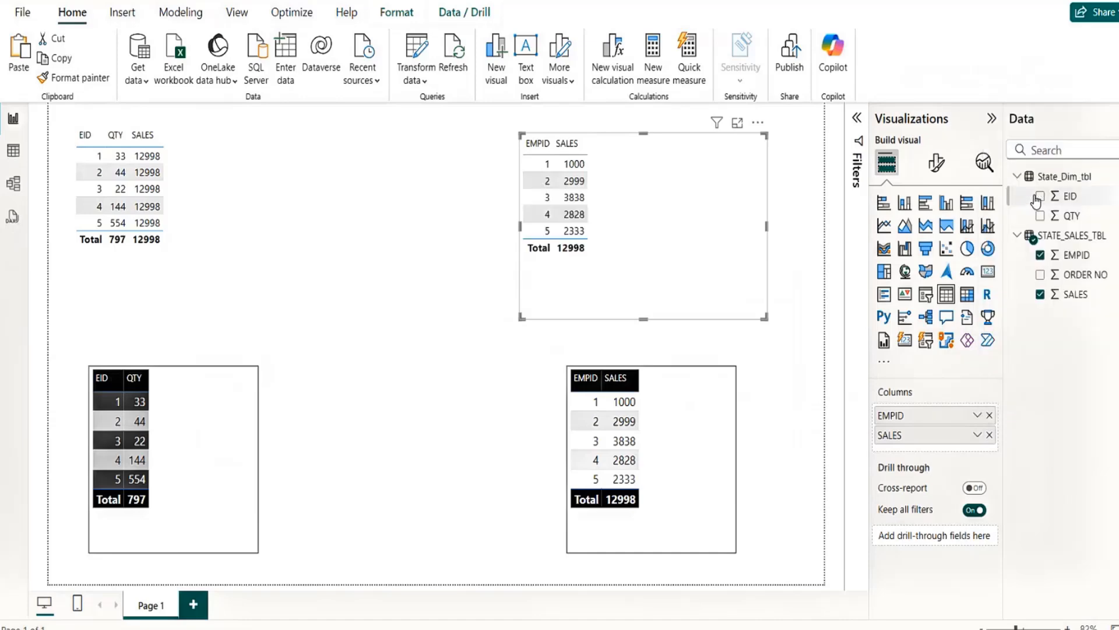
{"action": "left_click_drag", "start_coordinate": [1068, 215], "coordinate": [927, 460]}
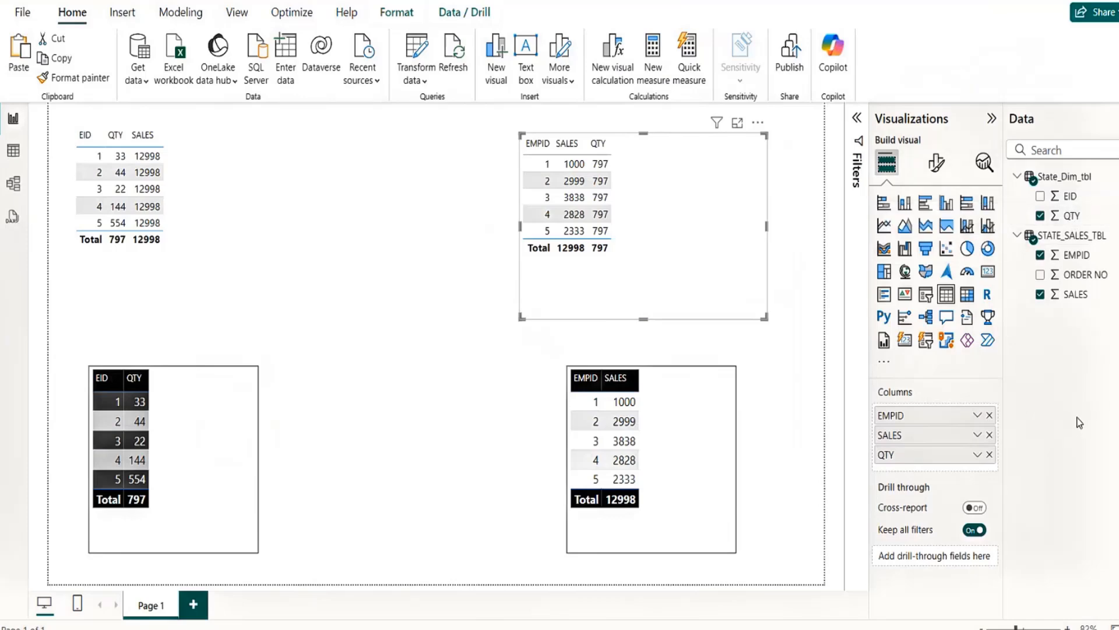
Step: Turn on the visual border in the effects settings of the EMPID, SALES and QTY table
{"action": "left_click", "coordinate": [936, 164]}
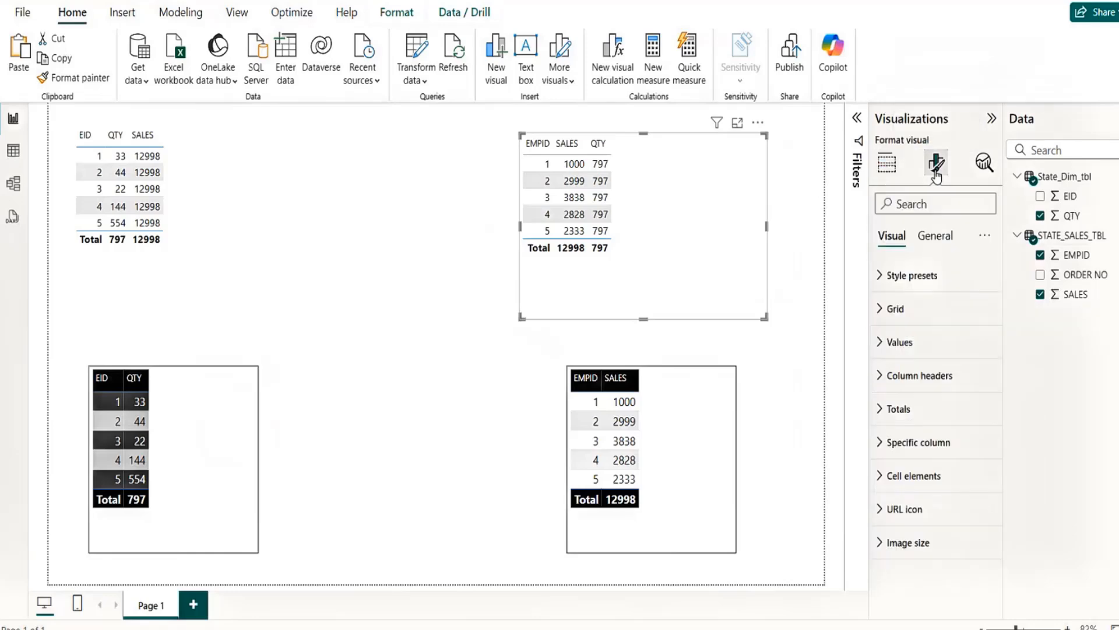
{"action": "left_click", "coordinate": [931, 239]}
{"action": "left_click", "coordinate": [883, 344]}
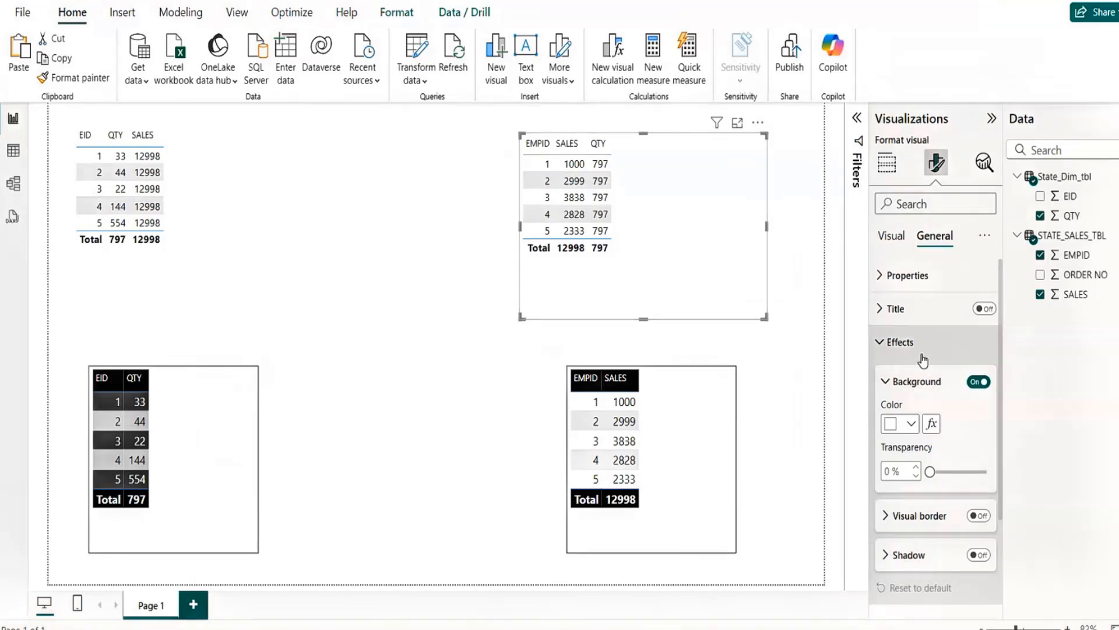
{"action": "left_click", "coordinate": [983, 517]}
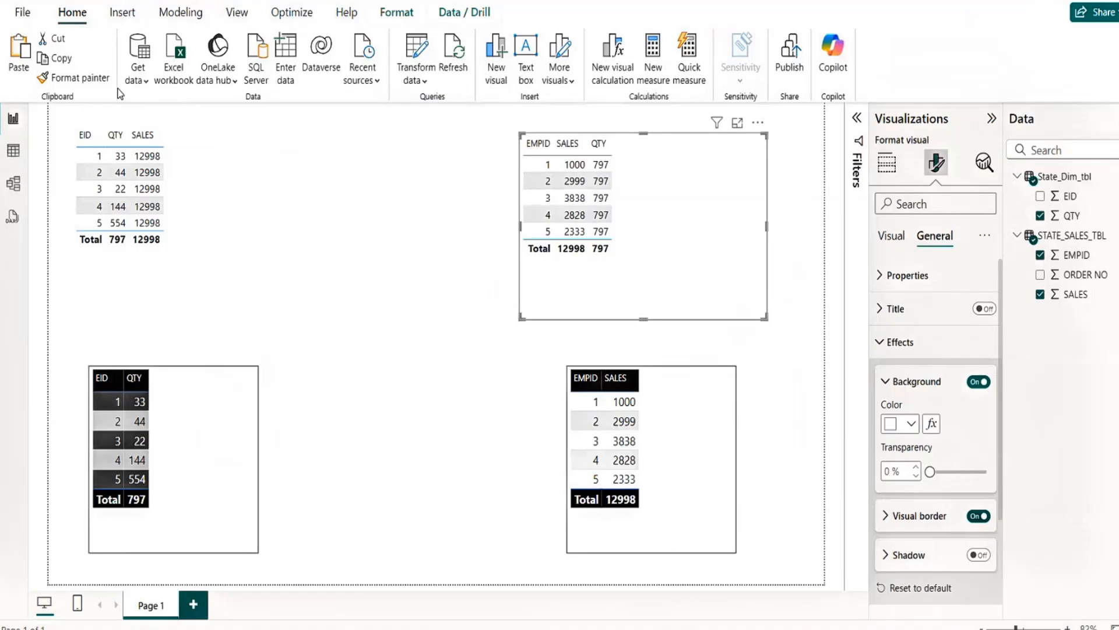
Step: Copy the bordered table's formatting onto the EID, QTY and SALES table with Format painter and align the two tables level
{"action": "left_click", "coordinate": [75, 78]}
{"action": "left_click", "coordinate": [193, 230]}
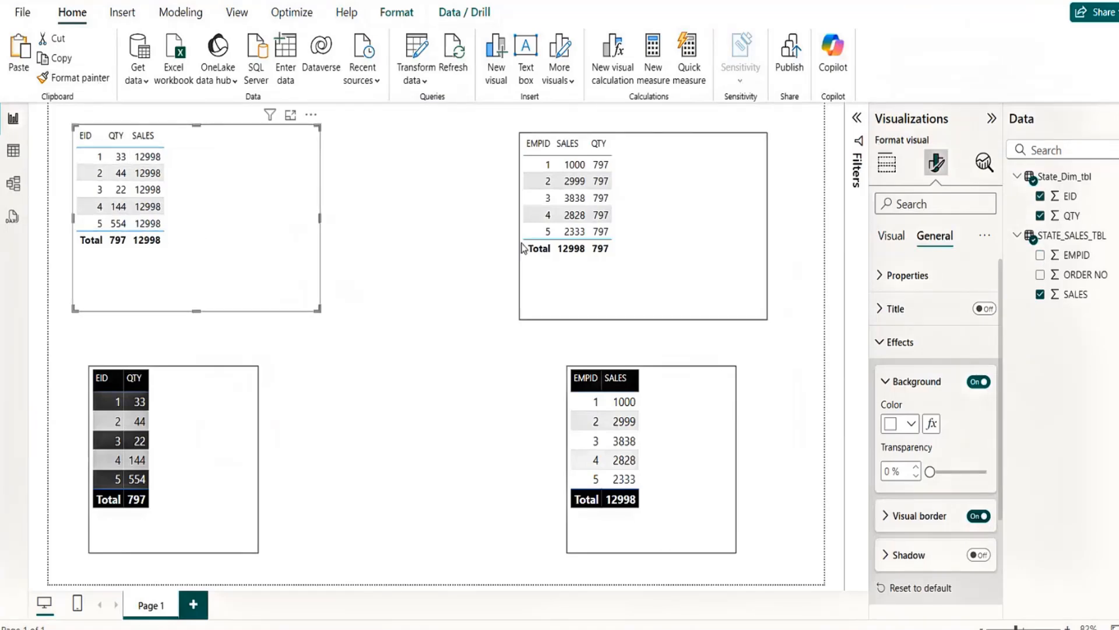
{"action": "left_click", "coordinate": [558, 240]}
{"action": "left_click_drag", "start_coordinate": [716, 272], "coordinate": [736, 273]}
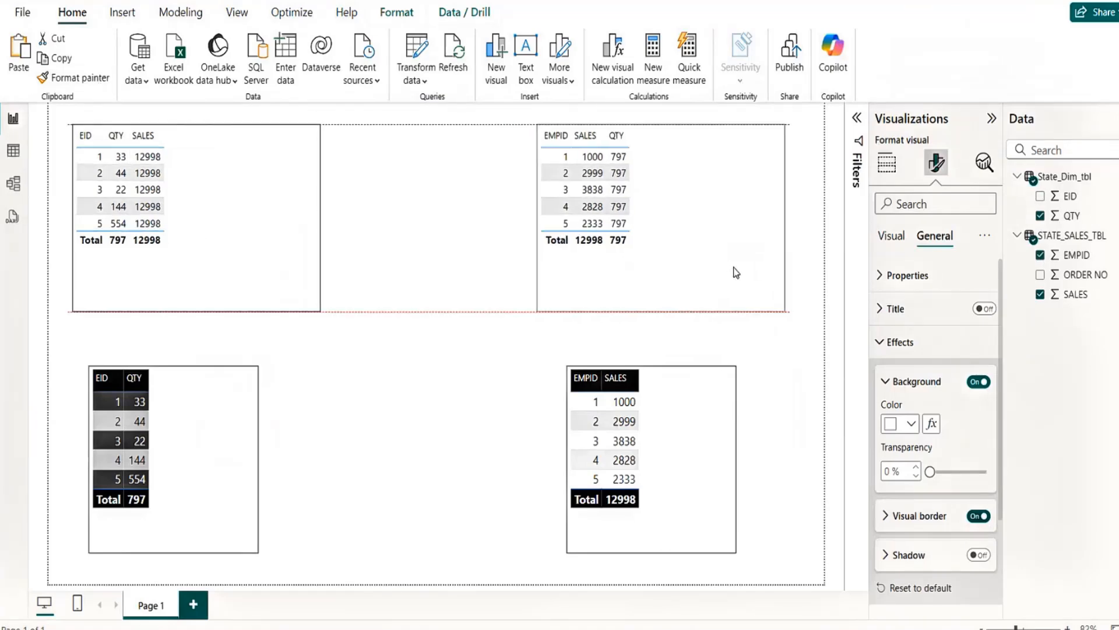
Step: Shift and narrow the EID, QTY and SALES table and the EMPID, SALES and QTY table to free space between them
{"action": "left_click_drag", "start_coordinate": [315, 292], "coordinate": [202, 299]}
{"action": "left_click", "coordinate": [659, 303]}
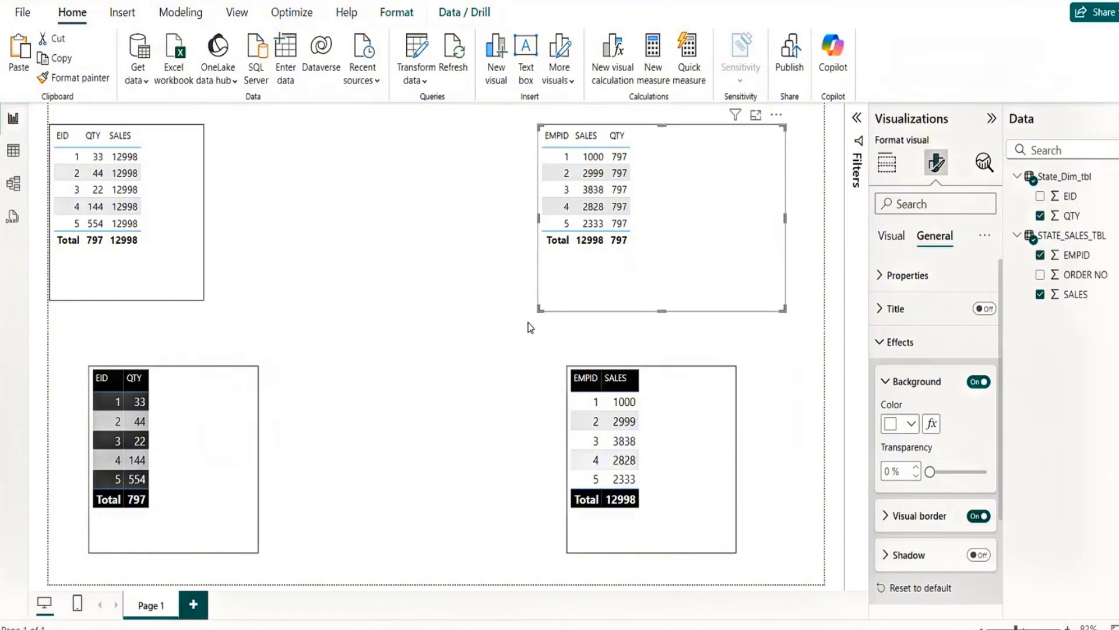
{"action": "left_click_drag", "start_coordinate": [537, 309], "coordinate": [587, 313]}
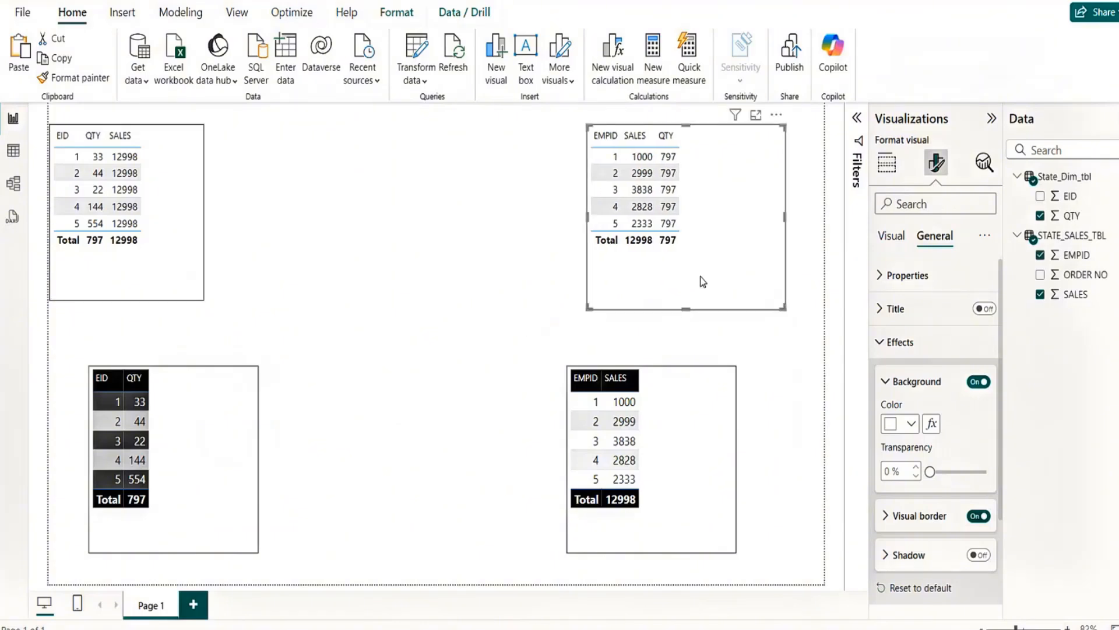
{"action": "left_click_drag", "start_coordinate": [702, 278], "coordinate": [727, 278]}
Step: Duplicate the EMPID, SALES and QTY table and place the copy in the space between the two upper tables
{"action": "left_click", "coordinate": [887, 162]}
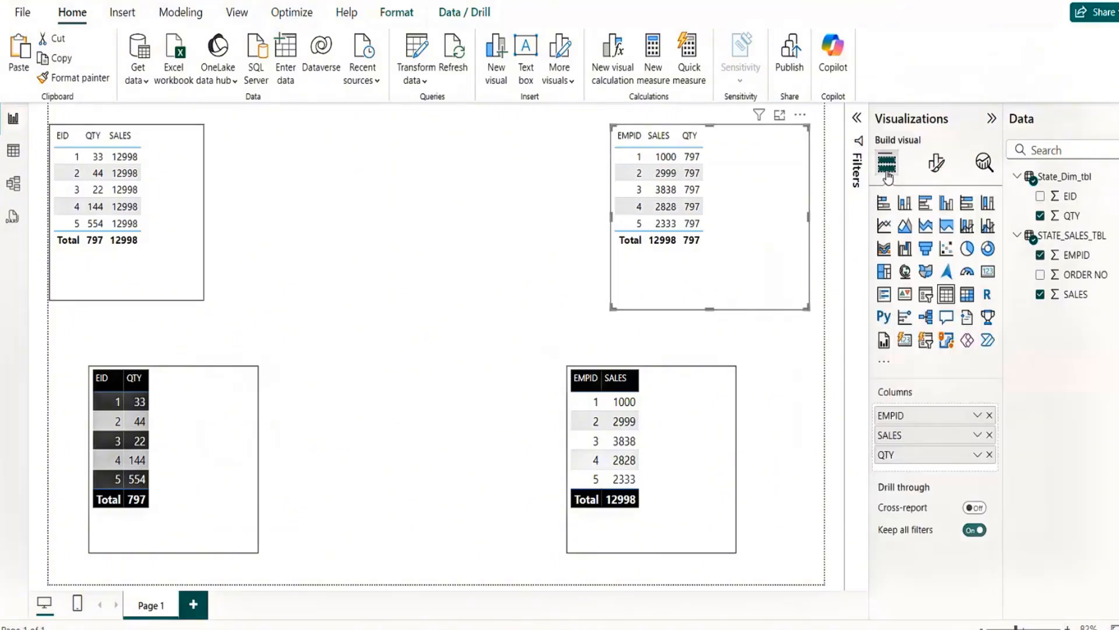
{"action": "key", "text": "ctrl+c"}
{"action": "left_click", "coordinate": [437, 223]}
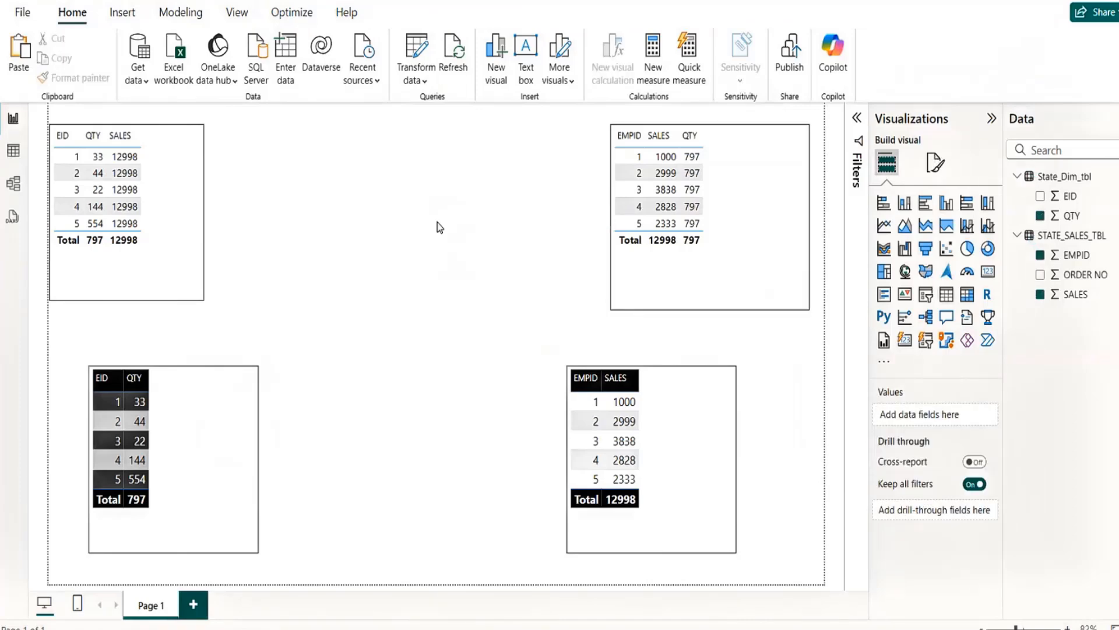
{"action": "key", "text": "ctrl+v"}
{"action": "left_click_drag", "start_coordinate": [700, 260], "coordinate": [411, 244]}
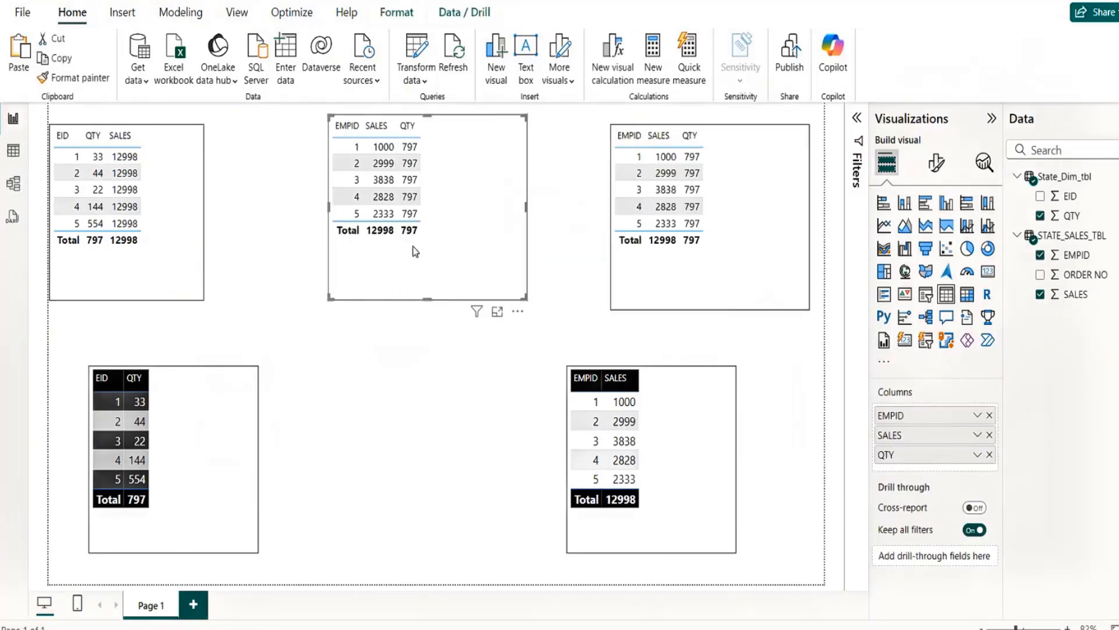
Step: Convert the copied table into a clustered column chart, widen it and center it between the two upper tables
{"action": "left_click", "coordinate": [946, 203]}
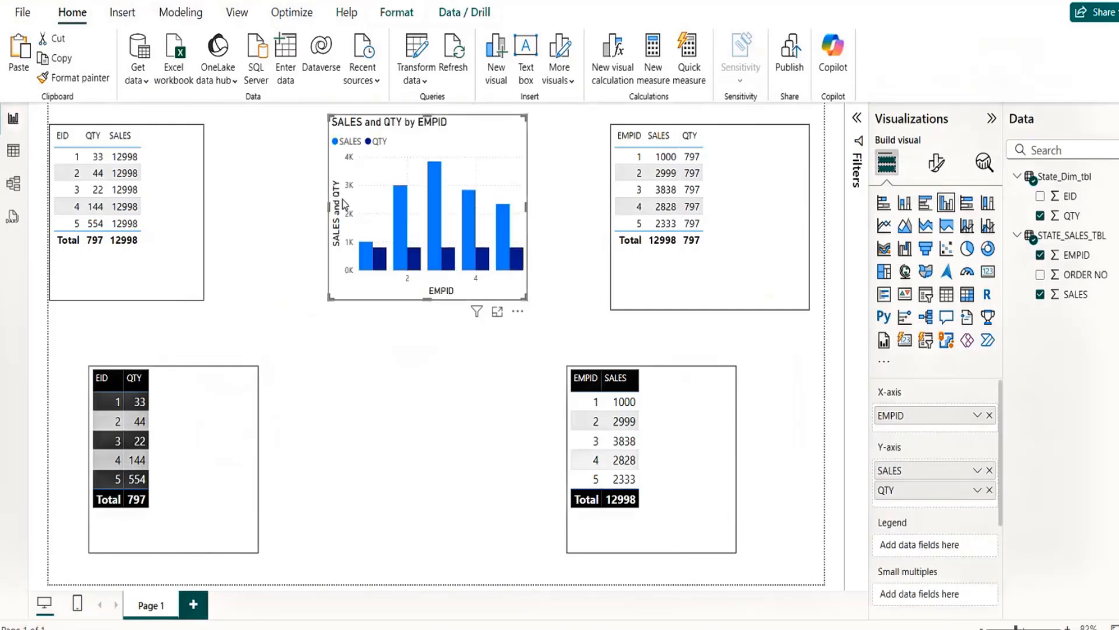
{"action": "left_click_drag", "start_coordinate": [329, 210], "coordinate": [244, 211]}
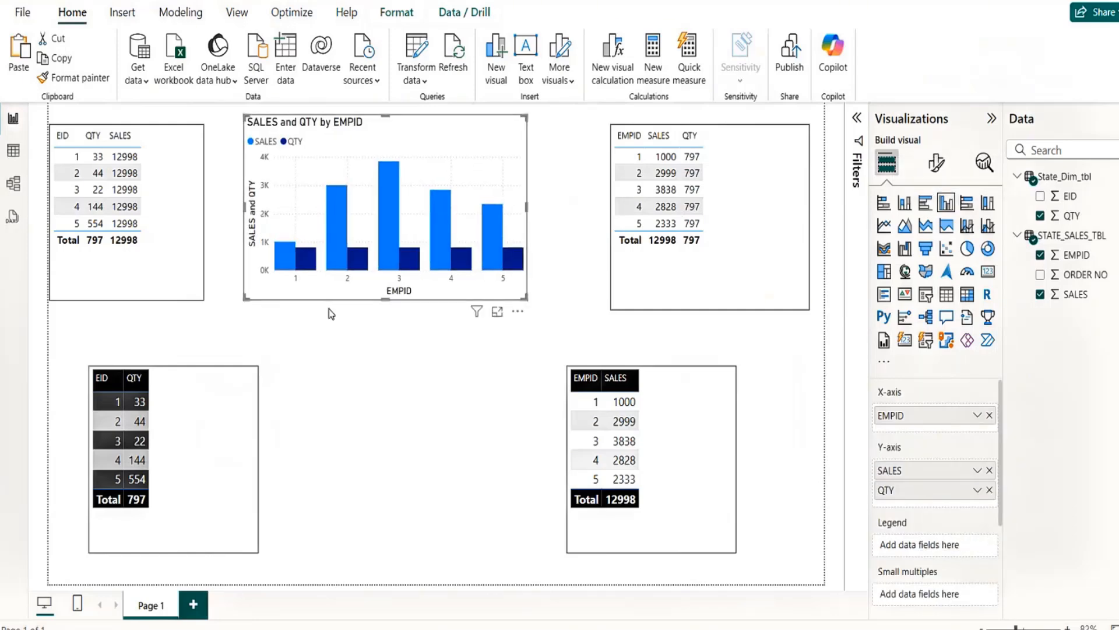
{"action": "mouse_move", "coordinate": [308, 261]}
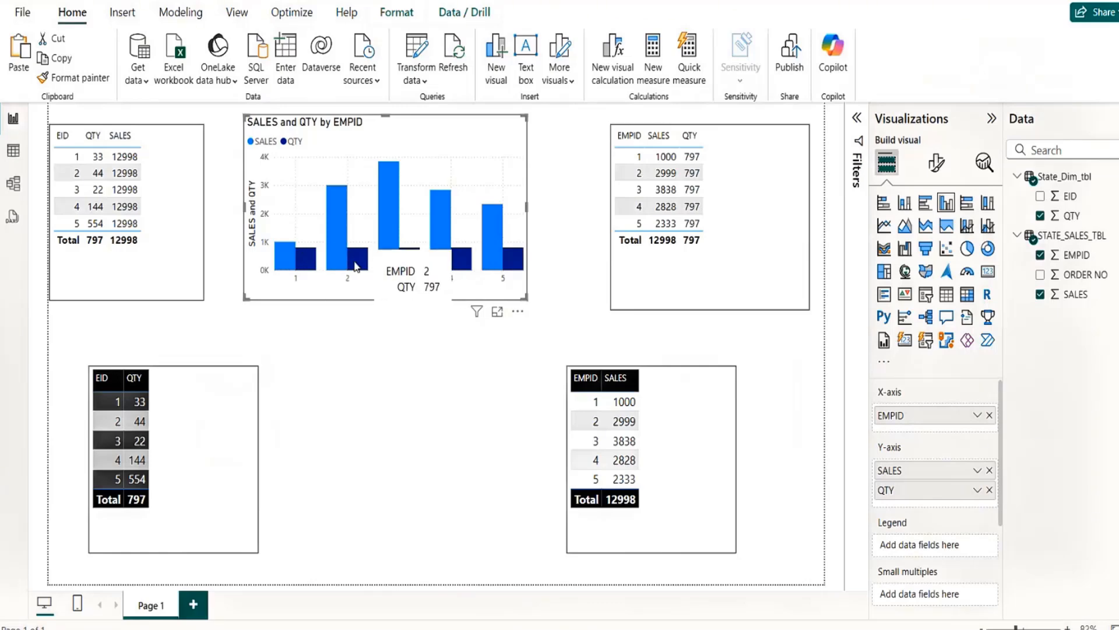
{"action": "left_click_drag", "start_coordinate": [461, 135], "coordinate": [493, 134]}
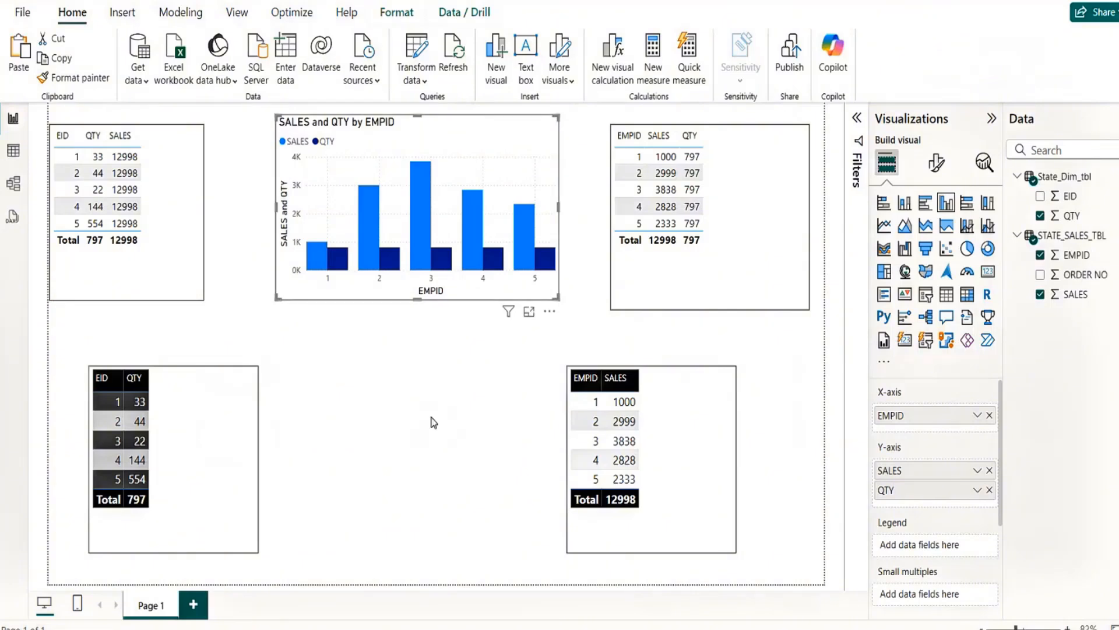
{"action": "left_click", "coordinate": [433, 422]}
Step: Create an active One to one (1:1) relationship from State_Dim_tbl's EID to STATE_SALES_TBL's EMPID, cross-filter Both, and move STATE_SALES_TBL lower in the diagram
{"action": "left_click", "coordinate": [13, 183]}
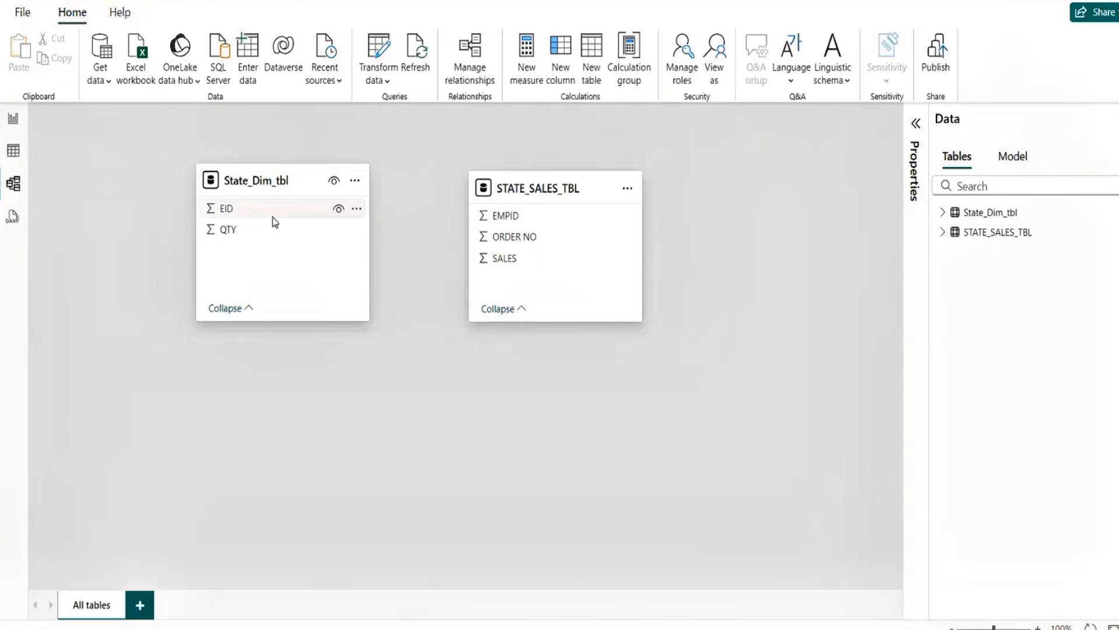
{"action": "left_click_drag", "start_coordinate": [274, 221], "coordinate": [515, 222]}
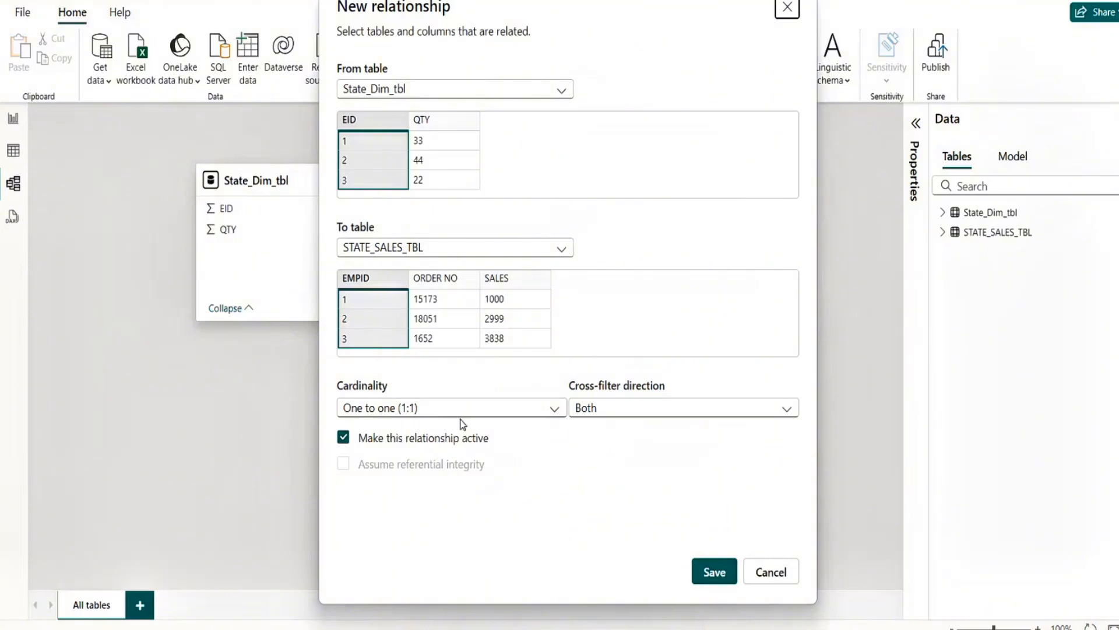
{"action": "left_click", "coordinate": [554, 411]}
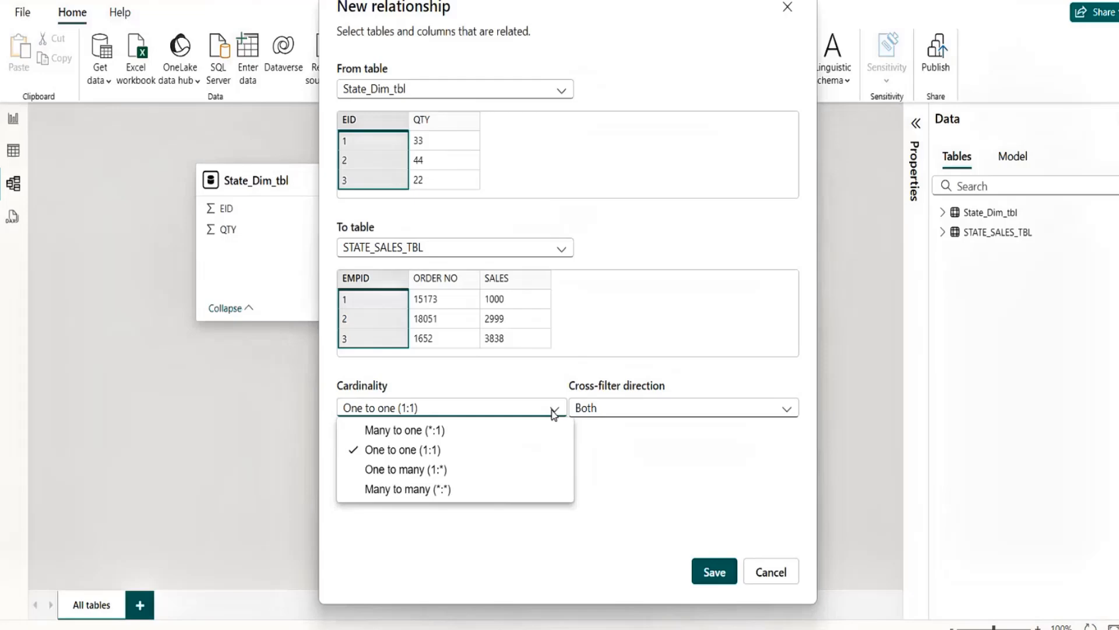
{"action": "left_click", "coordinate": [503, 384]}
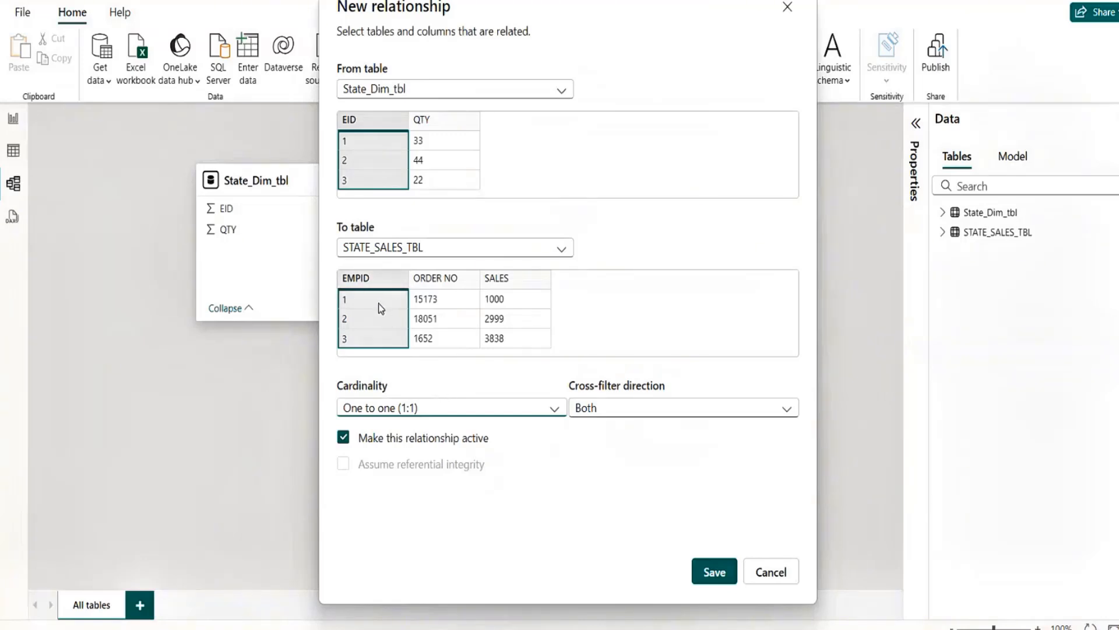
{"action": "left_click", "coordinate": [551, 414]}
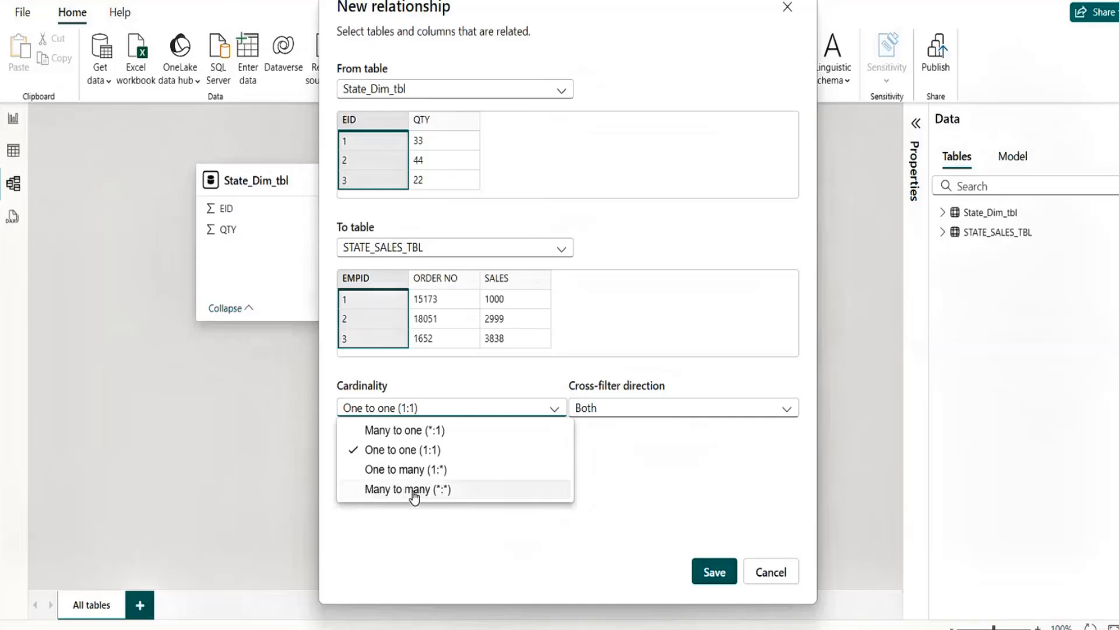
{"action": "left_click", "coordinate": [494, 390]}
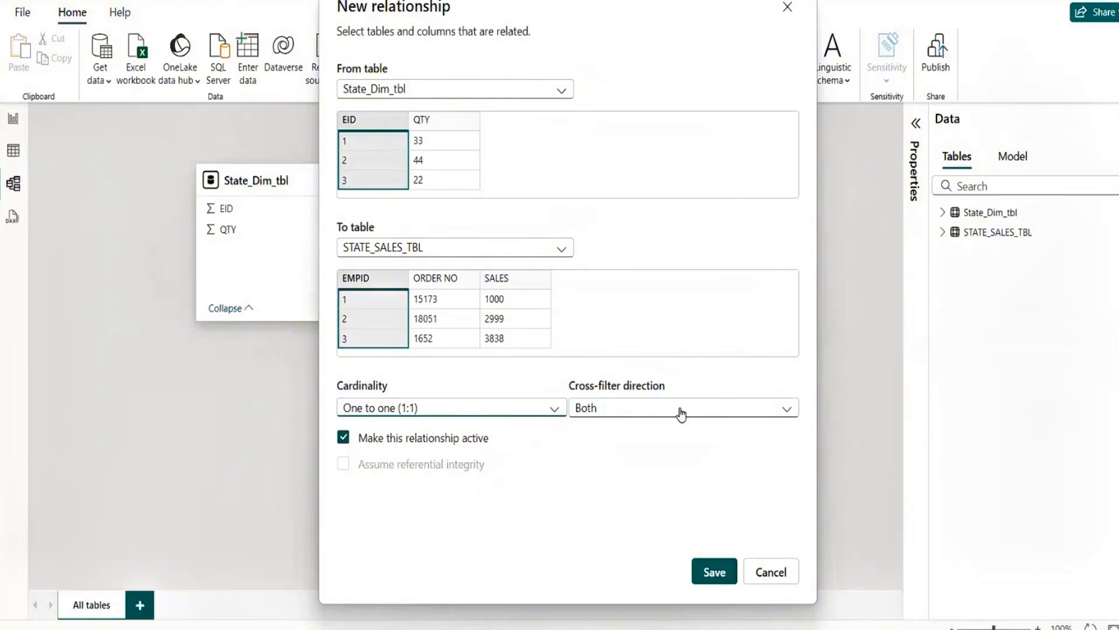
{"action": "left_click", "coordinate": [710, 414]}
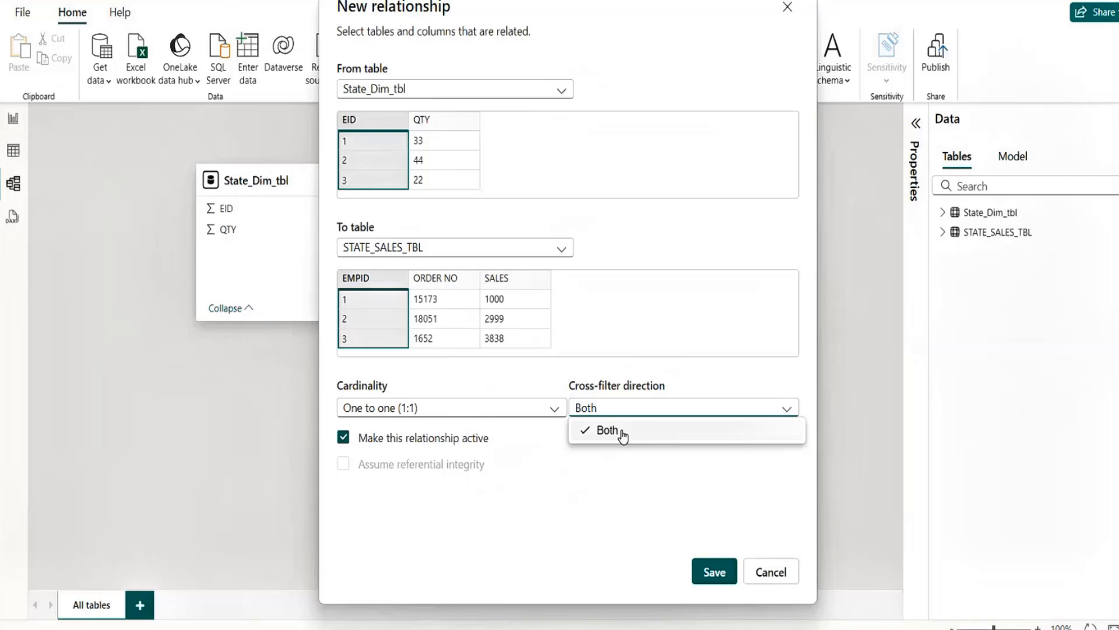
{"action": "left_click", "coordinate": [623, 433]}
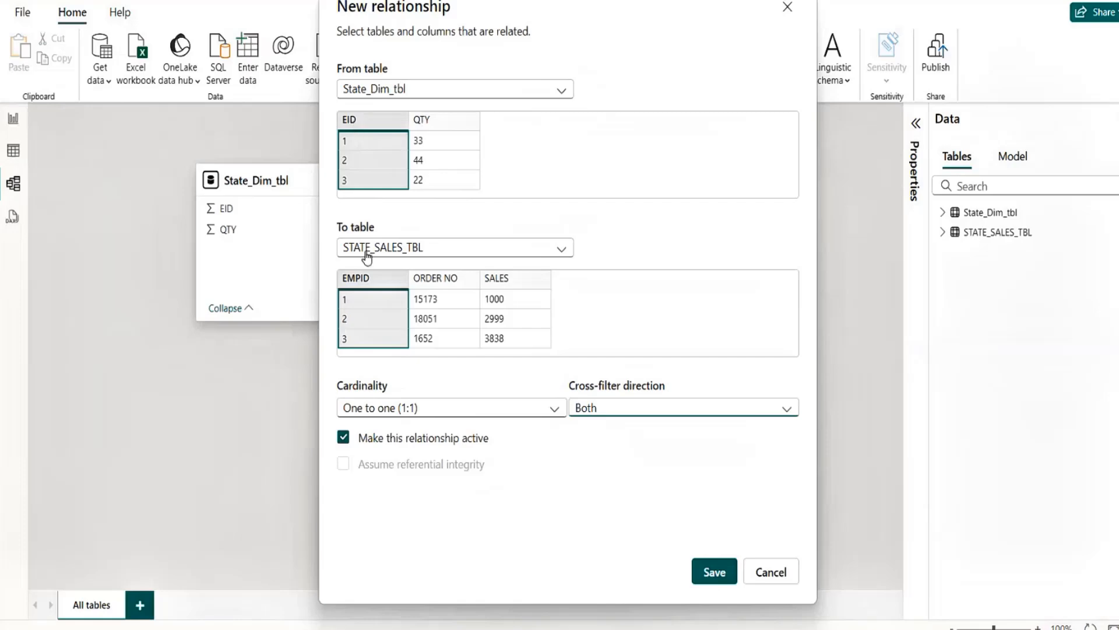
{"action": "left_click", "coordinate": [717, 576]}
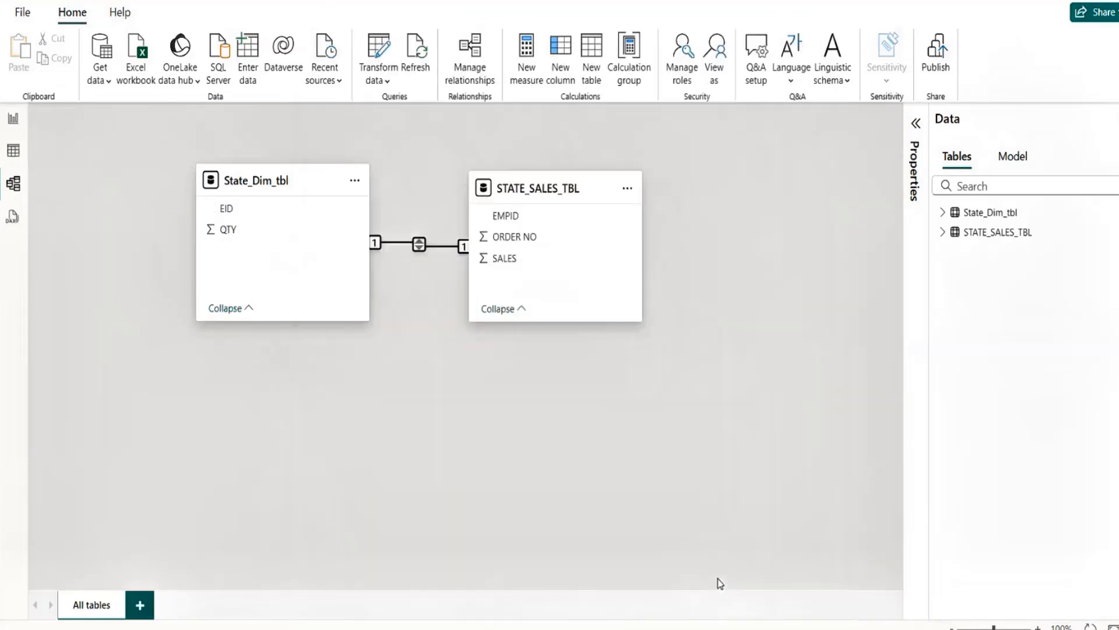
{"action": "left_click_drag", "start_coordinate": [546, 187], "coordinate": [552, 320]}
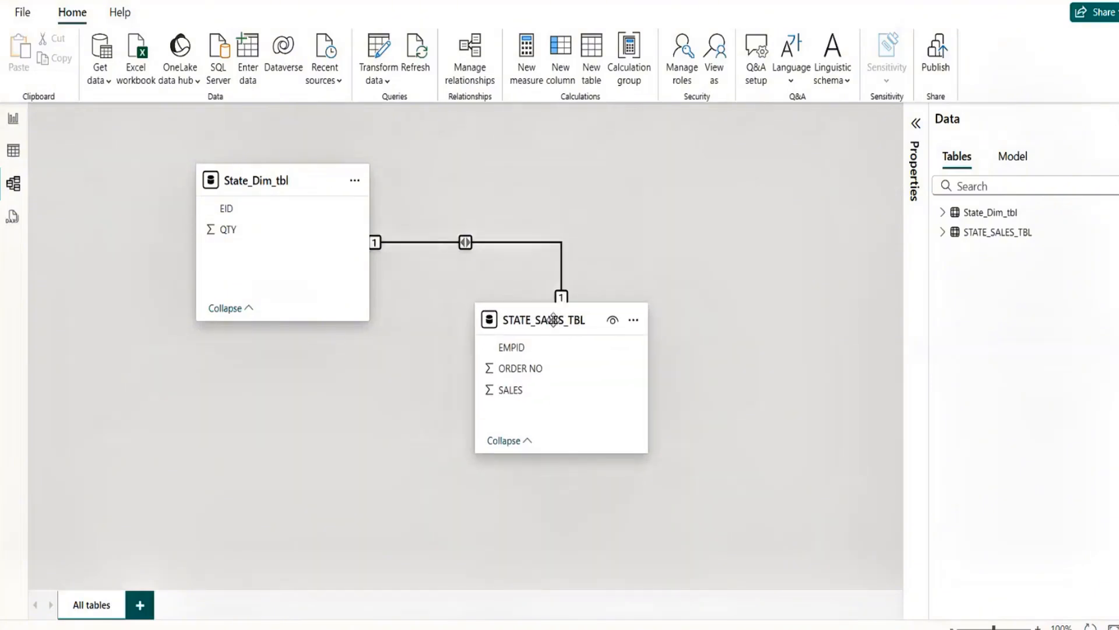
Step: Open the relationship between State_Dim_tbl and STATE_SALES_TBL to review its columns, cardinality and cross-filter direction, and close it without changes
{"action": "left_click", "coordinate": [465, 242]}
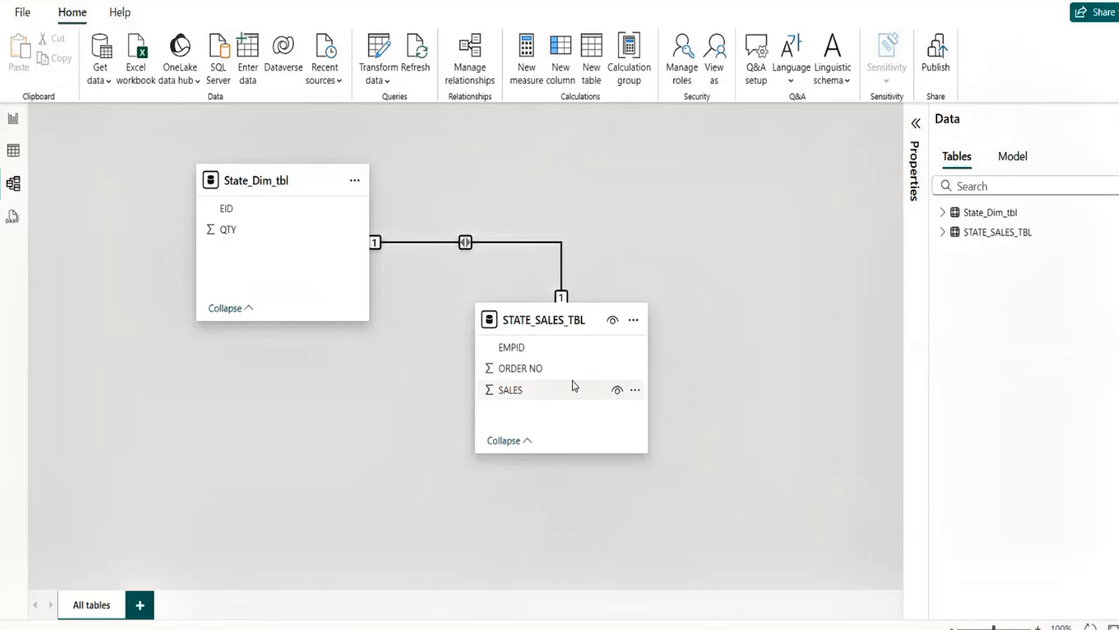
{"action": "left_click", "coordinate": [422, 247]}
{"action": "right_click", "coordinate": [425, 246]}
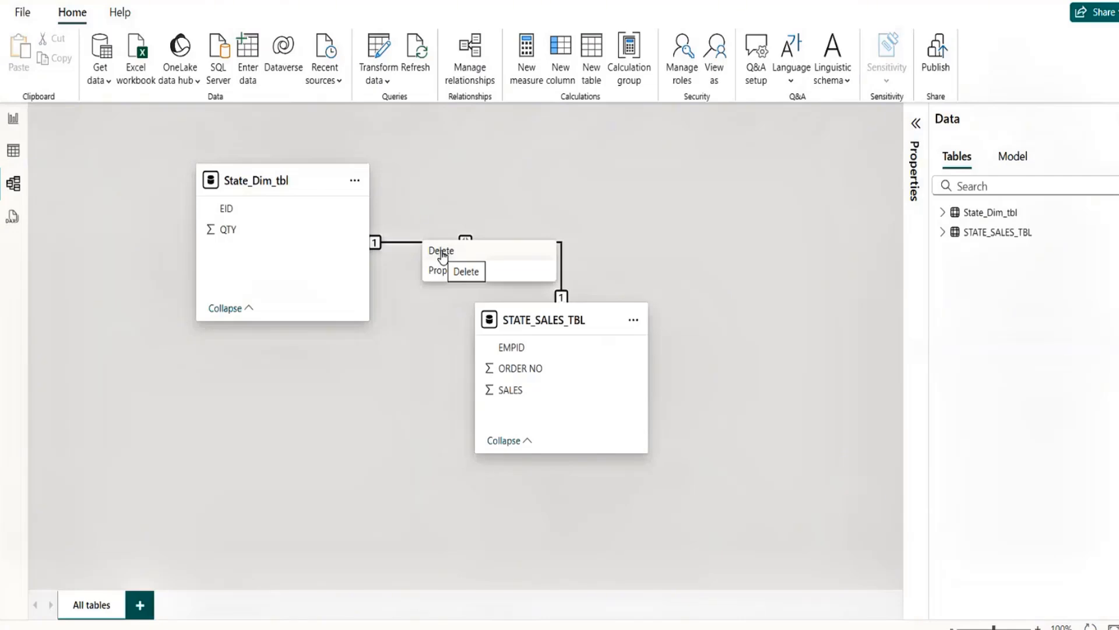
{"action": "left_click", "coordinate": [418, 247]}
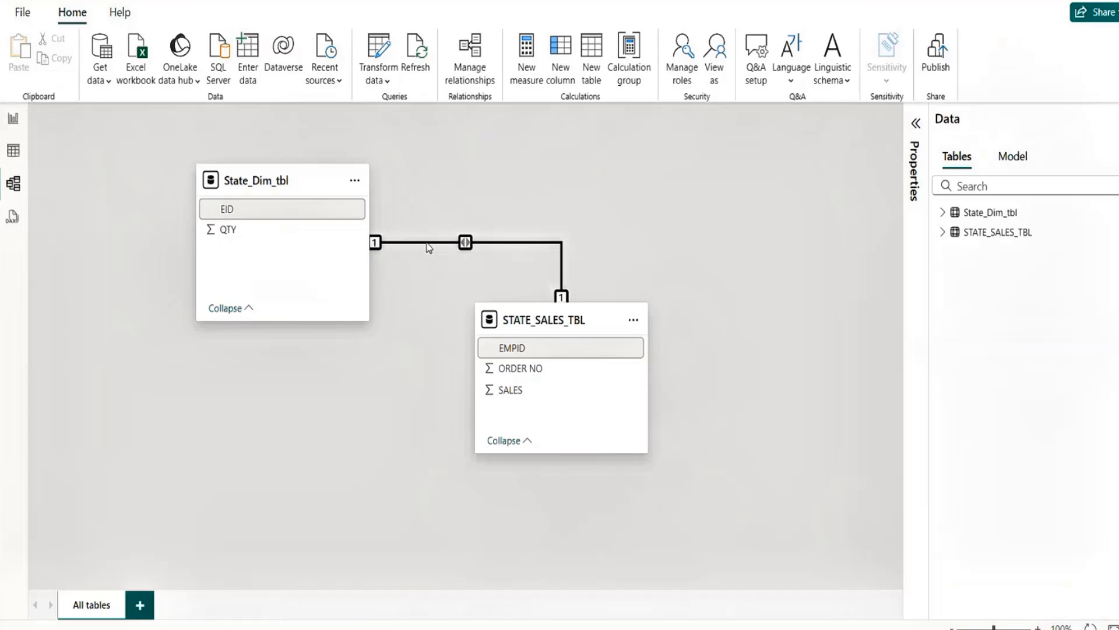
{"action": "double_click", "coordinate": [423, 245]}
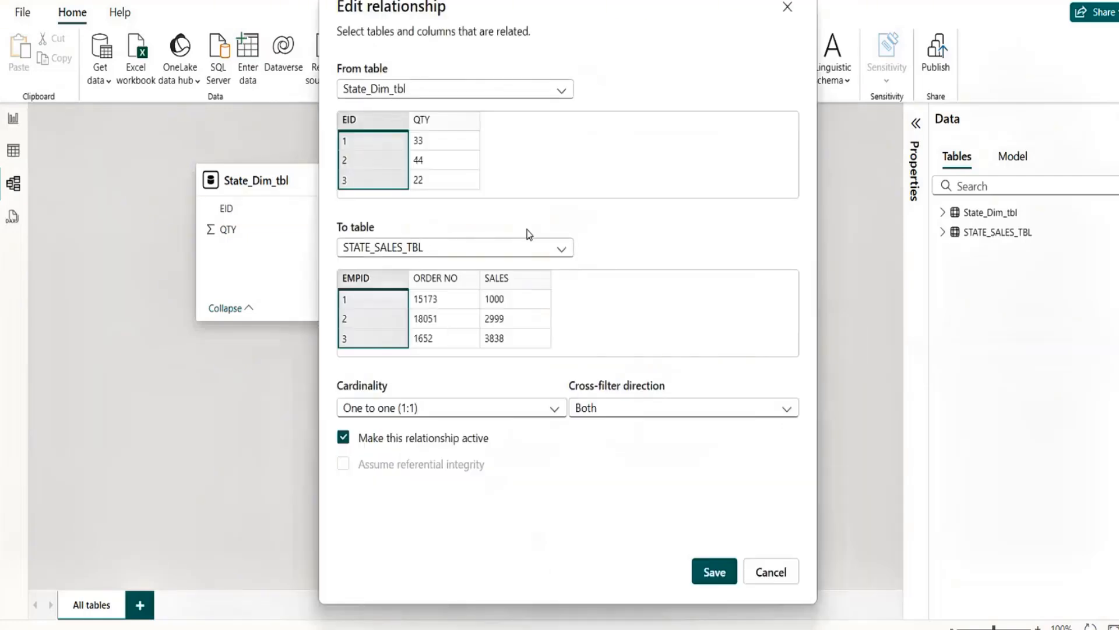
{"action": "left_click", "coordinate": [782, 579]}
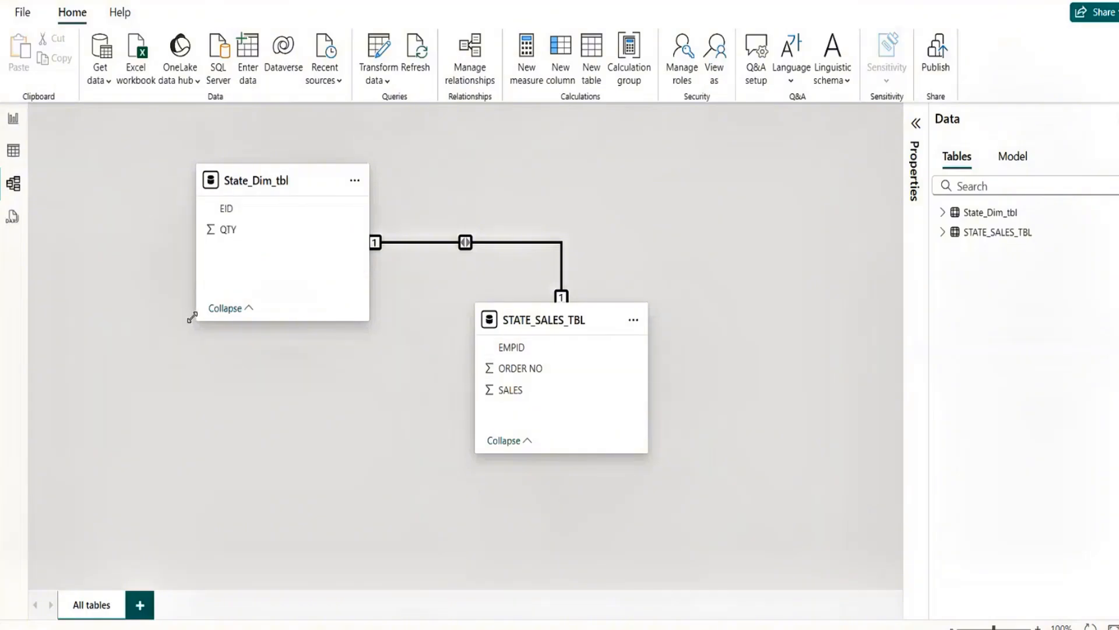
Step: Return to the report page and compare the QTY and SALES values per employee in the two three-field tables and the chart
{"action": "left_click", "coordinate": [15, 119]}
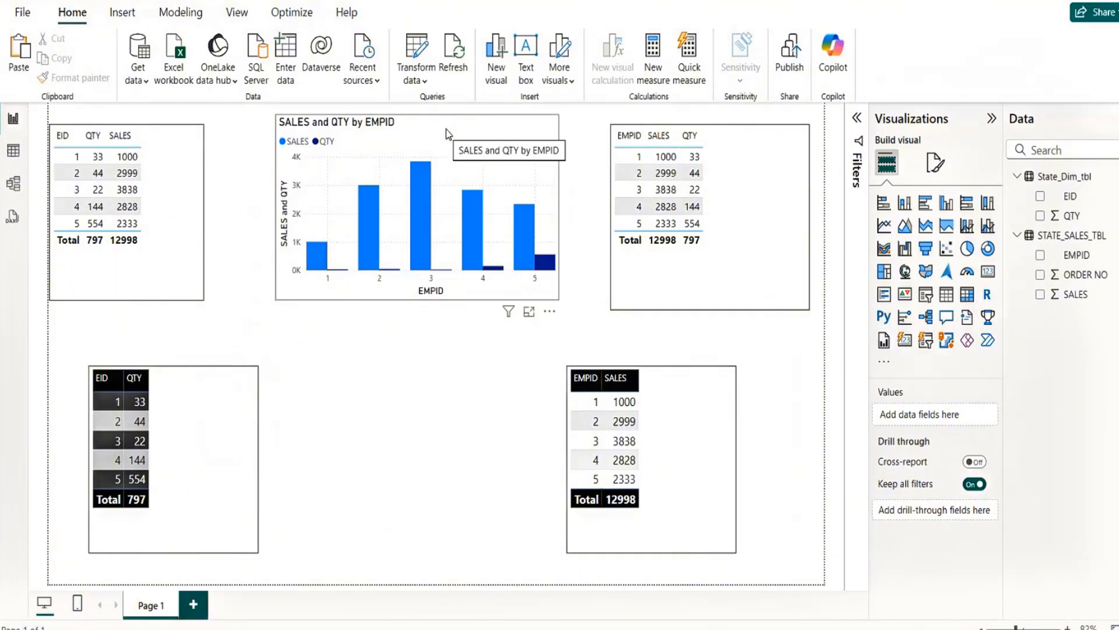
{"action": "left_click", "coordinate": [696, 167]}
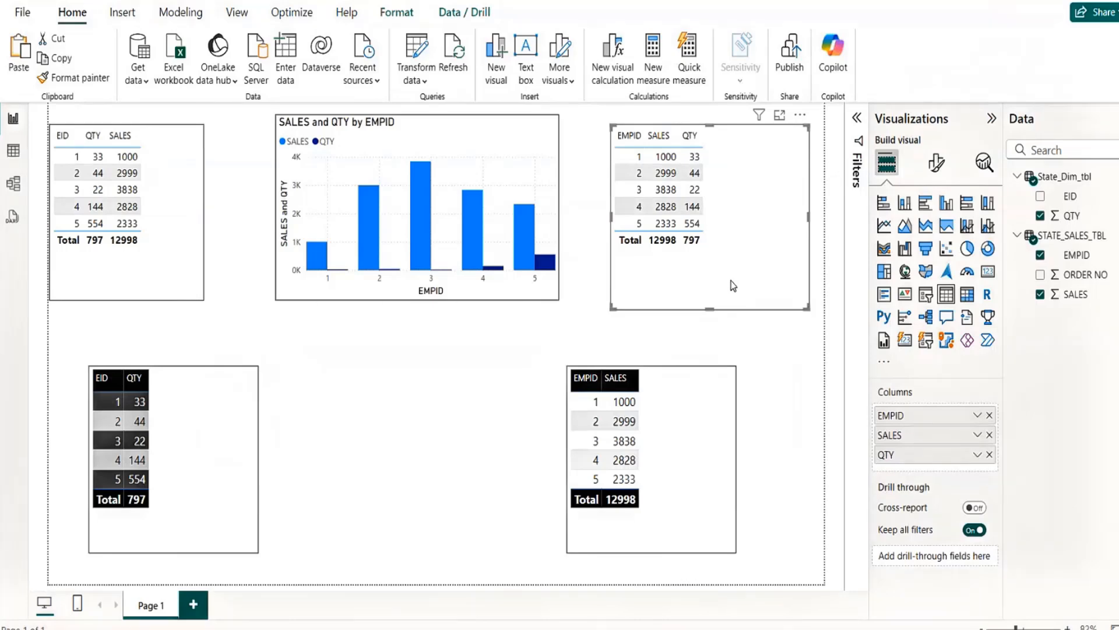
{"action": "left_click", "coordinate": [169, 282]}
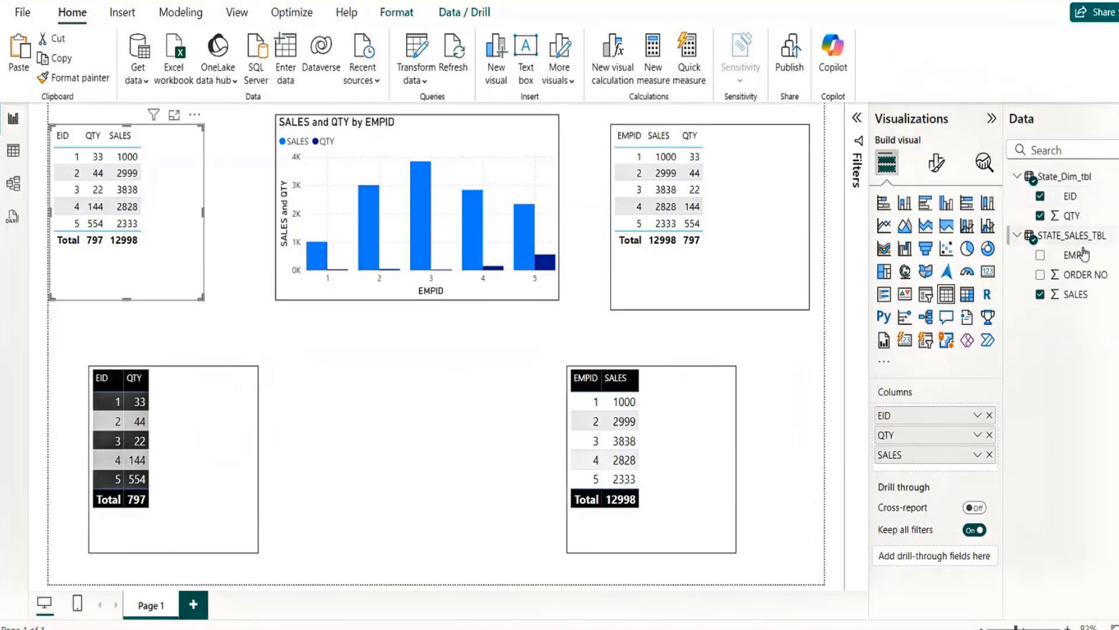
{"action": "left_click", "coordinate": [785, 282]}
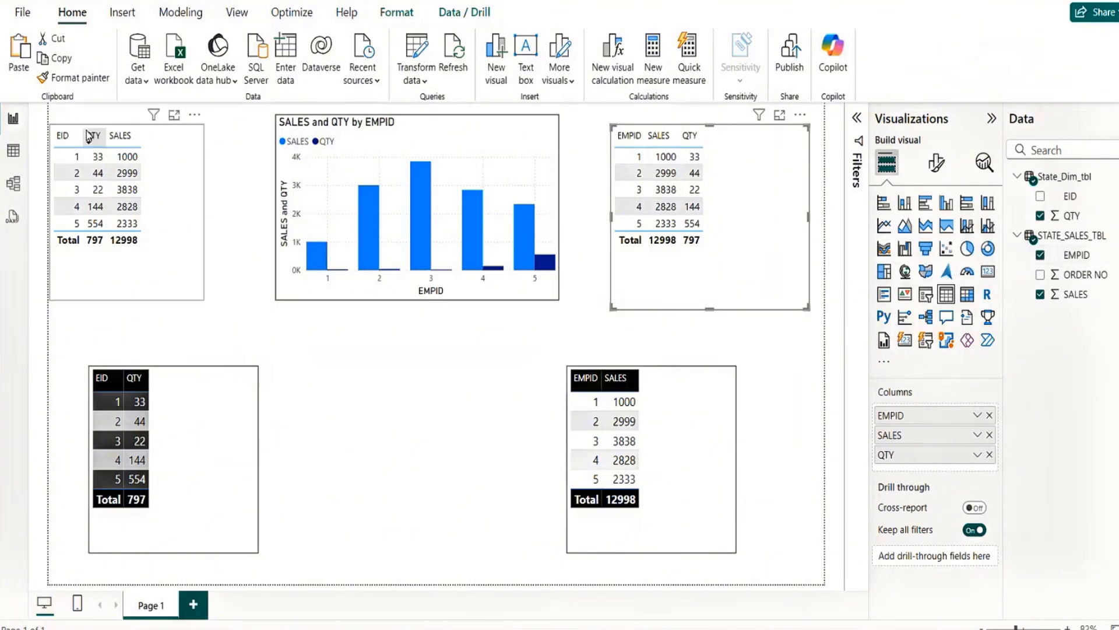
{"action": "left_click", "coordinate": [13, 184]}
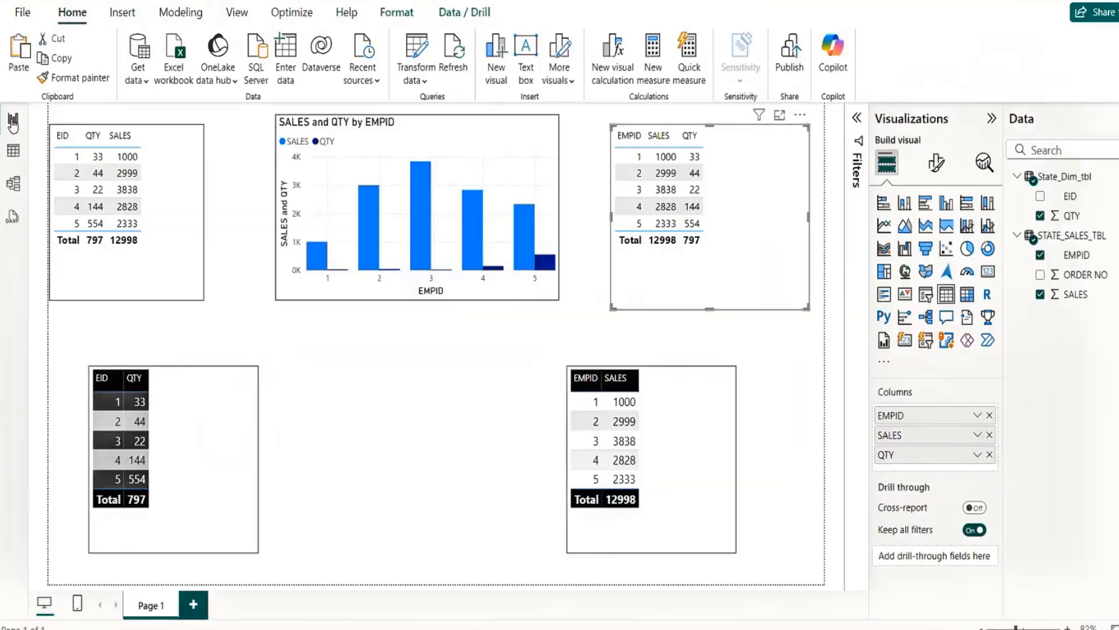
{"action": "left_click", "coordinate": [13, 118]}
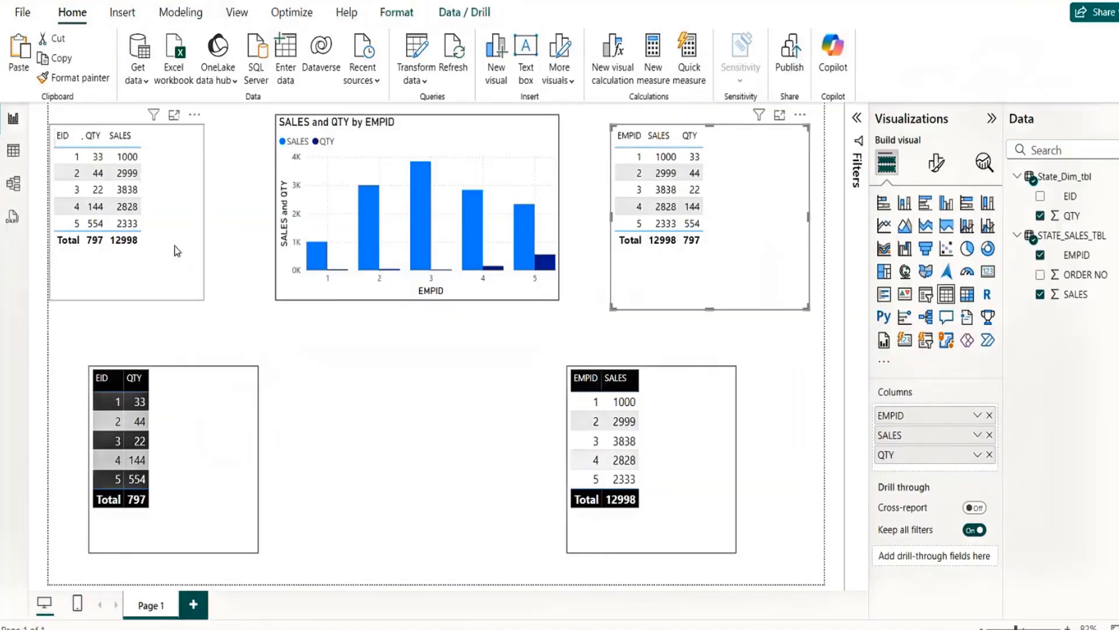
{"action": "left_click", "coordinate": [179, 276]}
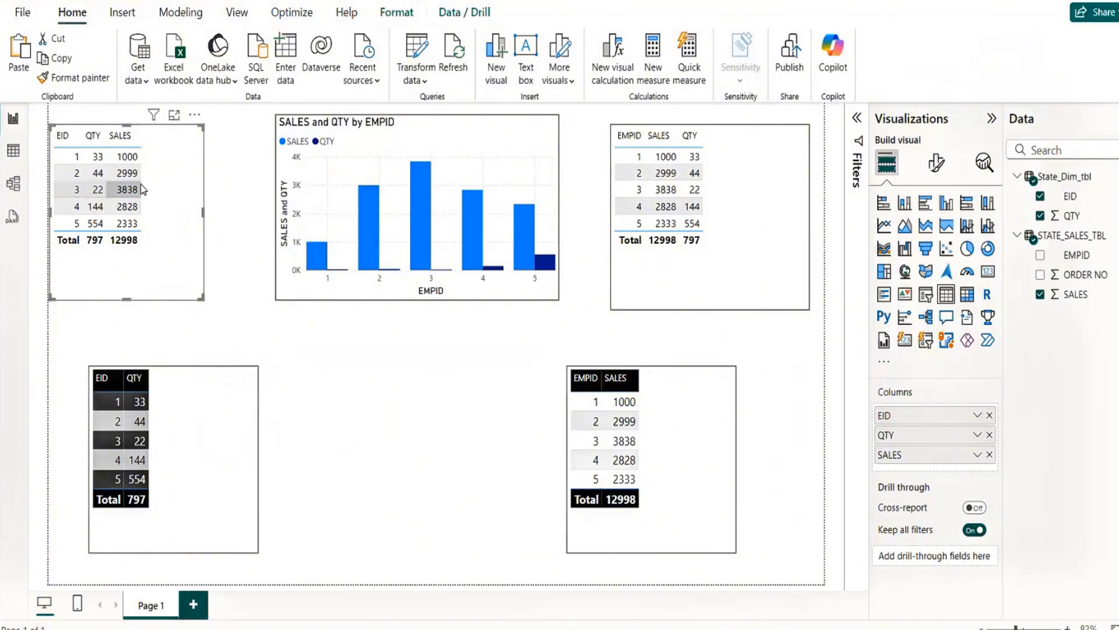
{"action": "left_click", "coordinate": [232, 331]}
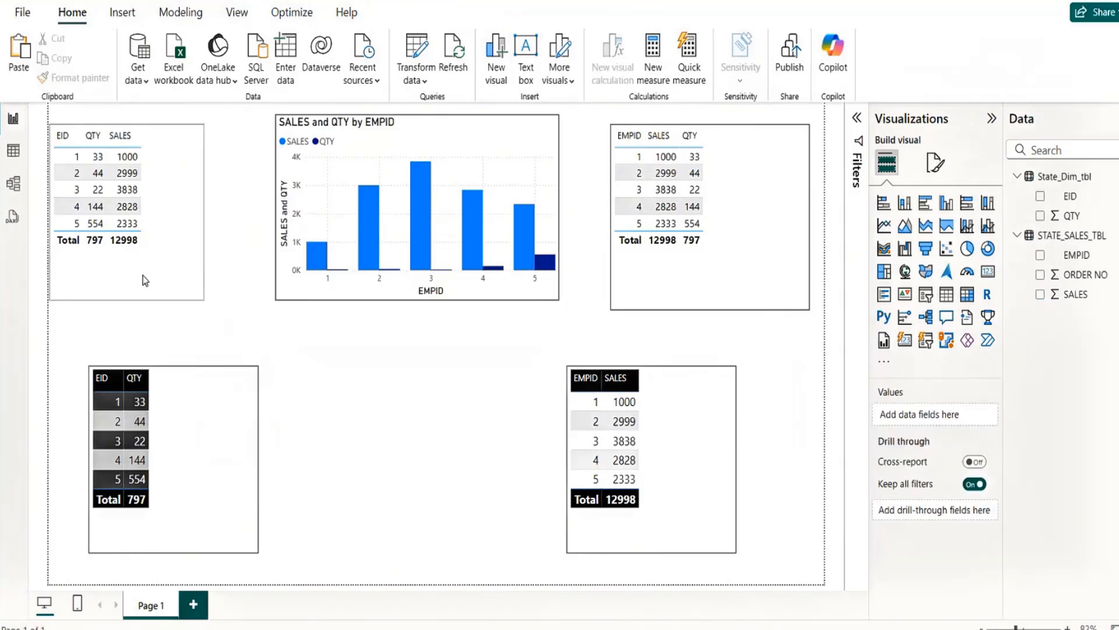
Step: Nudge the EID, QTY and SALES table slightly toward the column chart and deselect it
{"action": "left_click", "coordinate": [190, 280]}
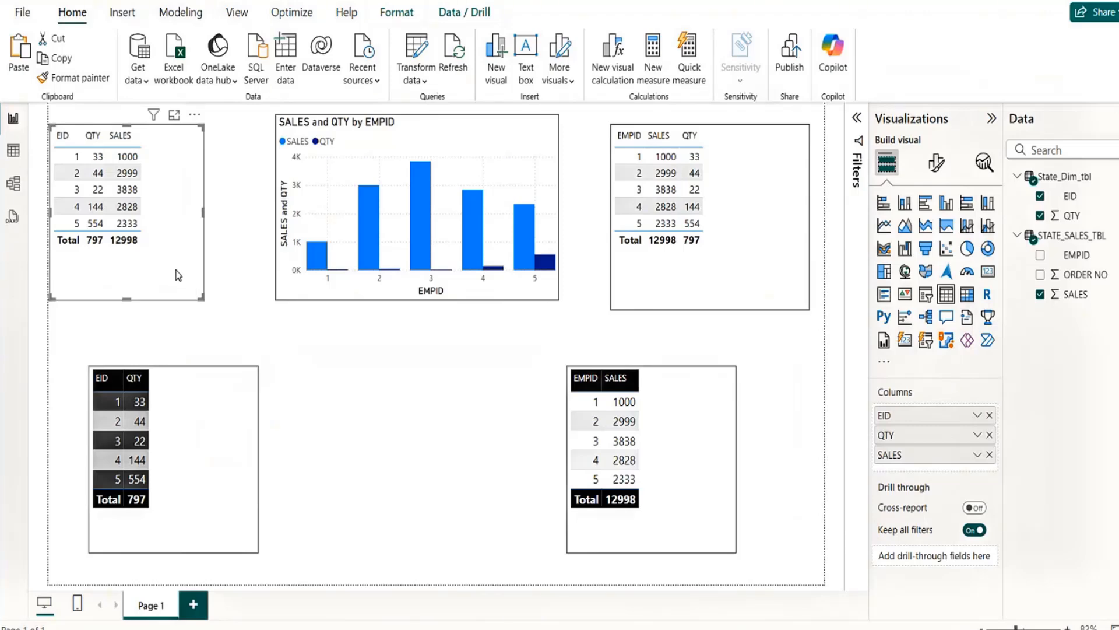
{"action": "left_click_drag", "start_coordinate": [178, 275], "coordinate": [187, 271]}
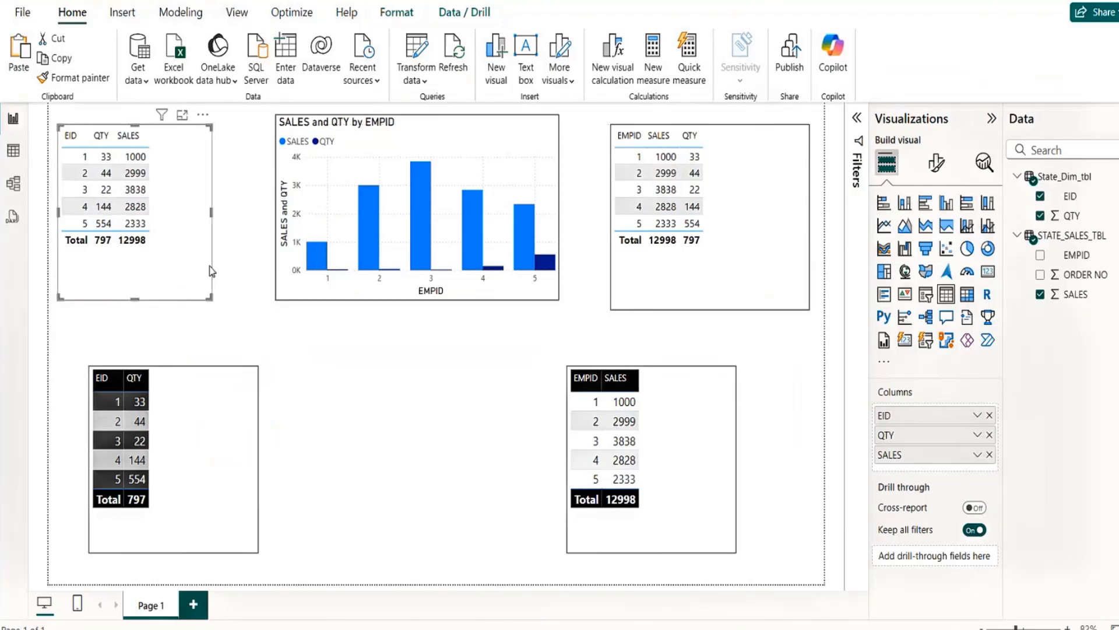
{"action": "left_click", "coordinate": [295, 353]}
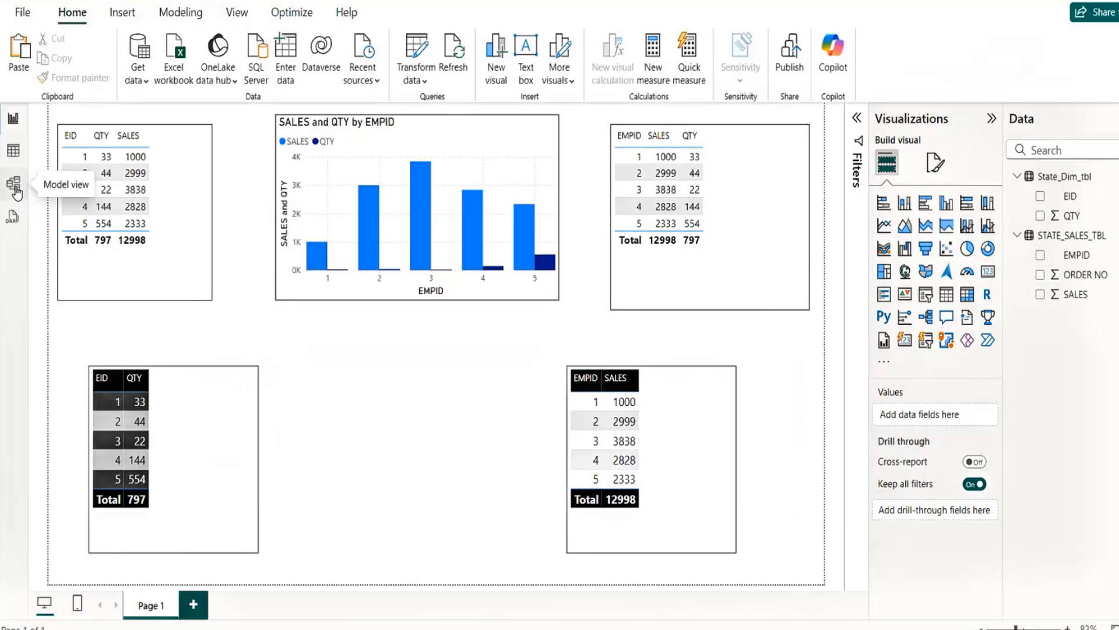
Step: From the model diagram, review the current file's Data Load relationship options, including autodetection of new relationships, and accept the options without changes
{"action": "left_click", "coordinate": [14, 188]}
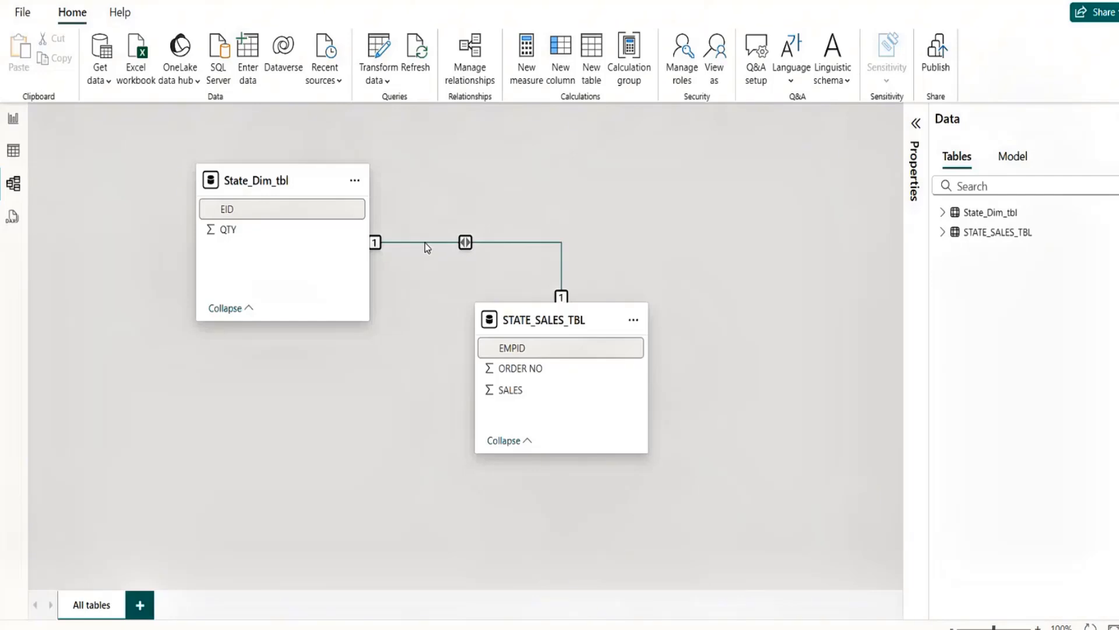
{"action": "left_click", "coordinate": [22, 12]}
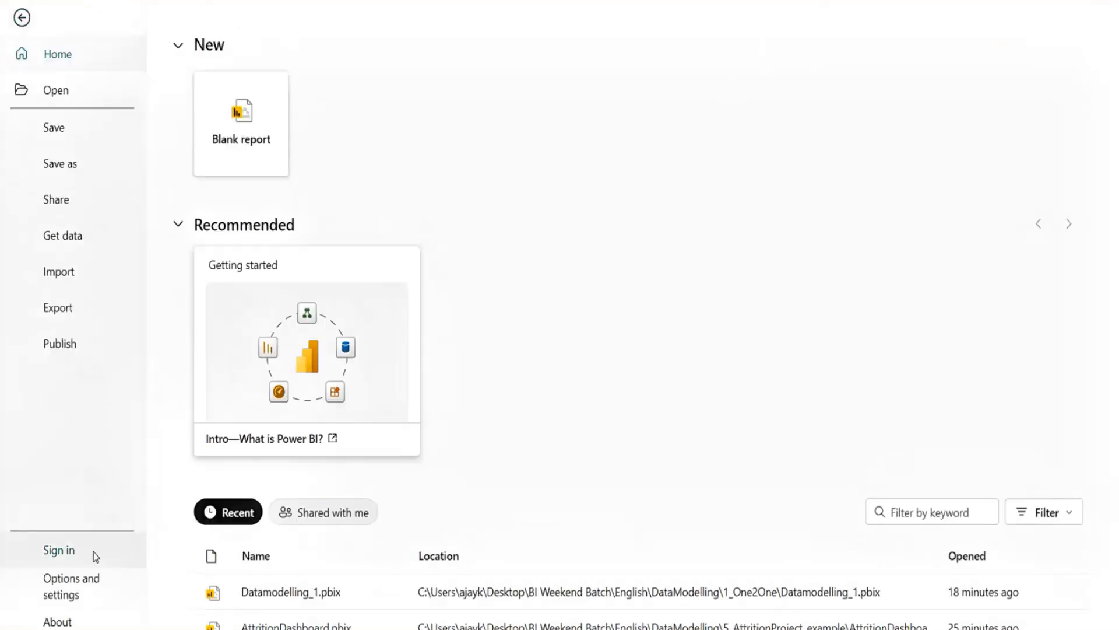
{"action": "left_click", "coordinate": [83, 593]}
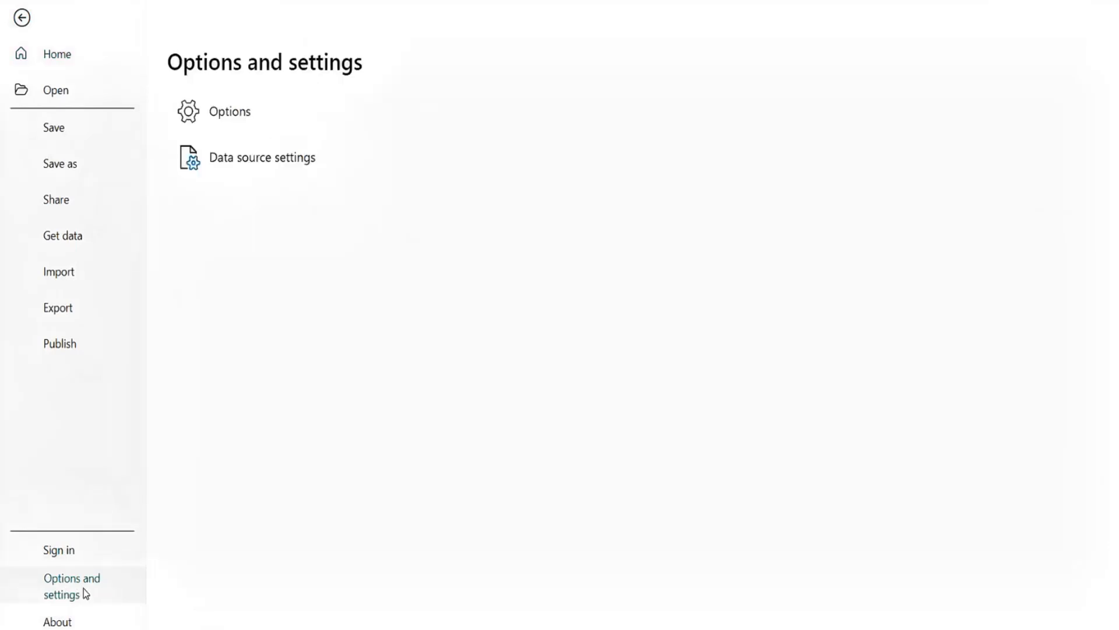
{"action": "left_click", "coordinate": [250, 117]}
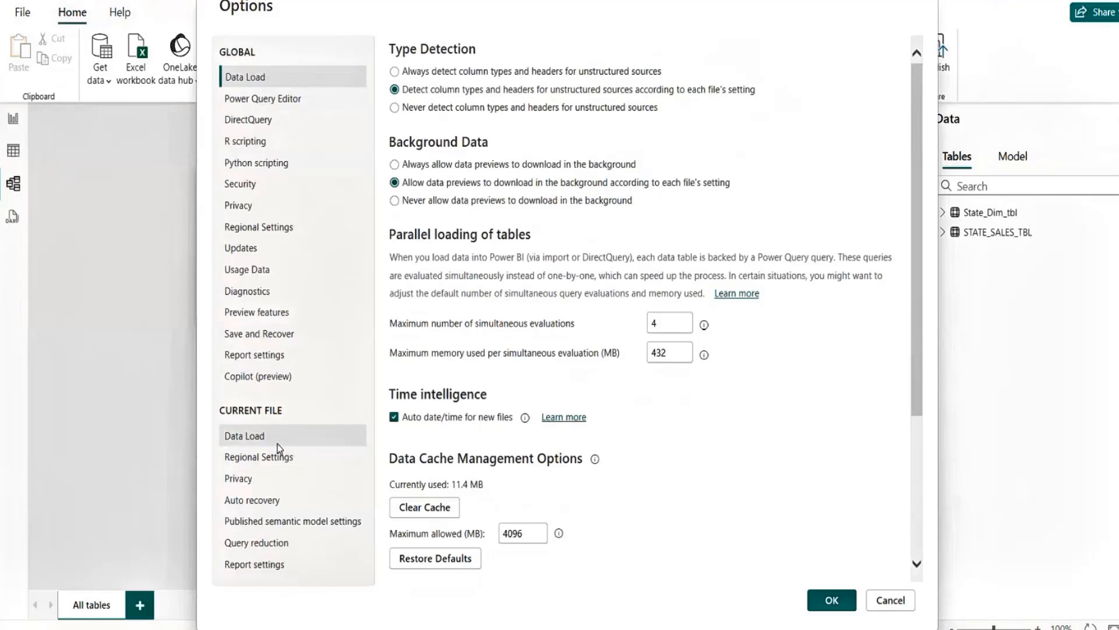
{"action": "left_click", "coordinate": [245, 435]}
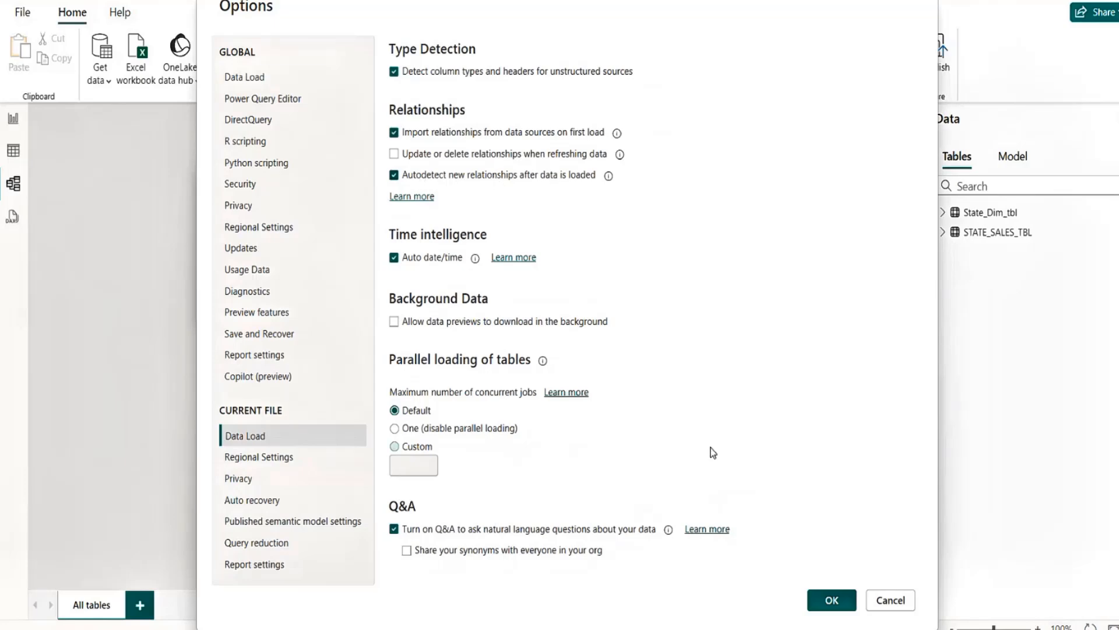
{"action": "left_click", "coordinate": [830, 600]}
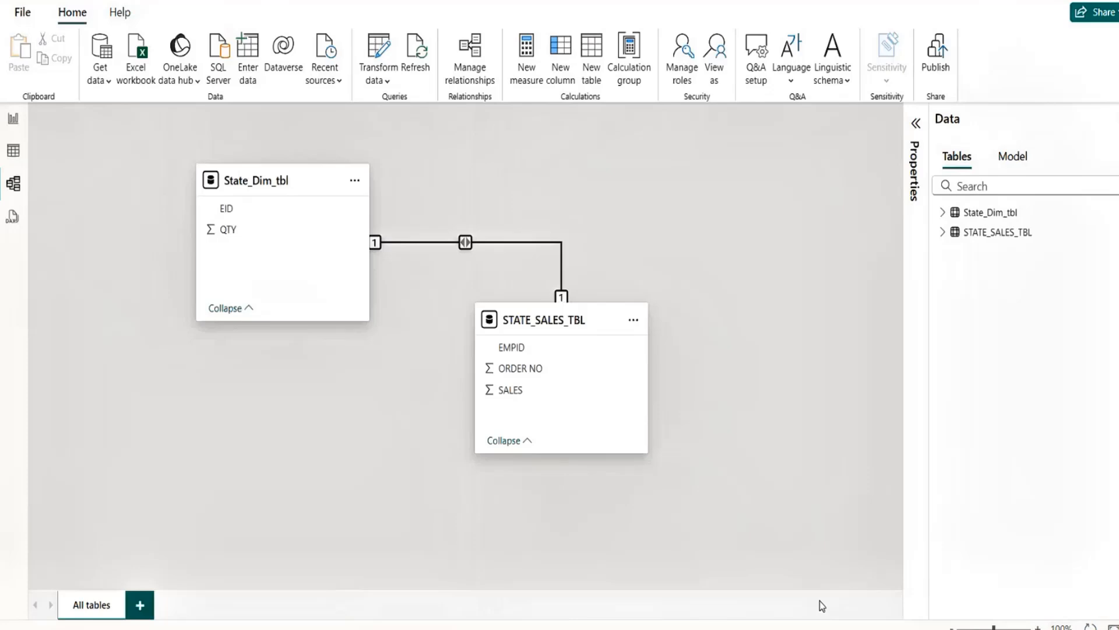
Step: Examine the EID column in State_Dim_tbl and the rows of STATE_SALES_TBL in the table data, and return to the model diagram
{"action": "left_click", "coordinate": [12, 119]}
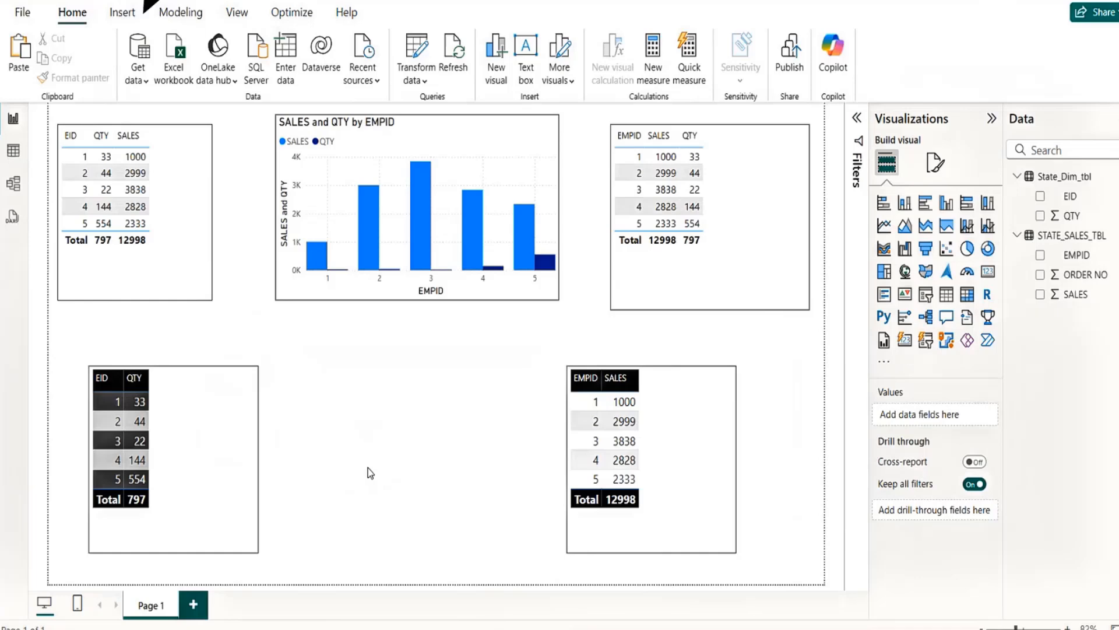
{"action": "left_click", "coordinate": [13, 153]}
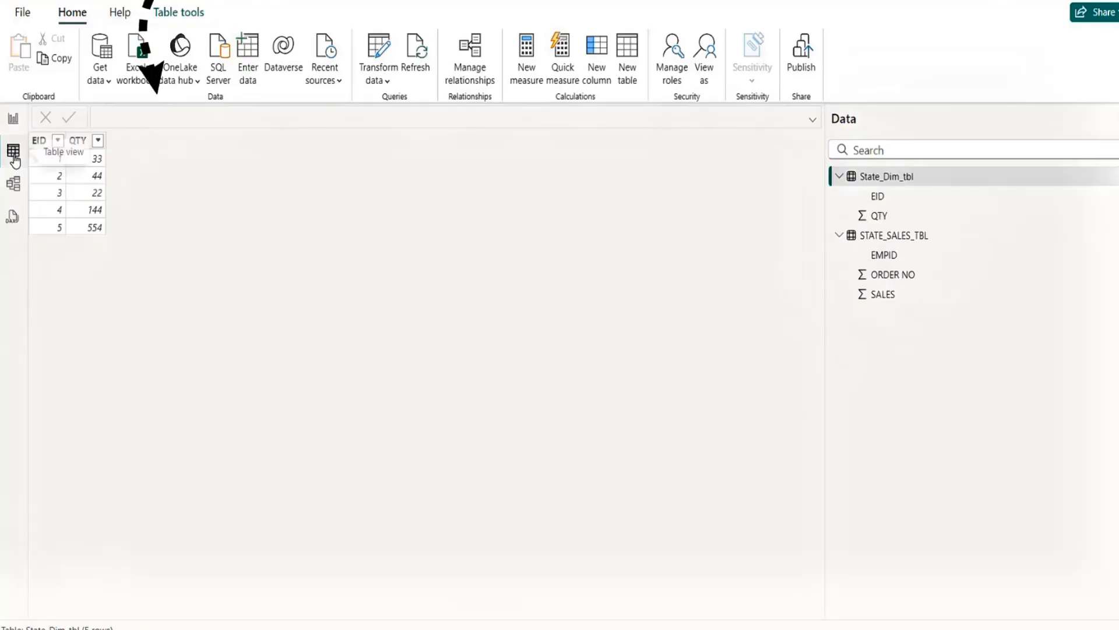
{"action": "left_click", "coordinate": [41, 140]}
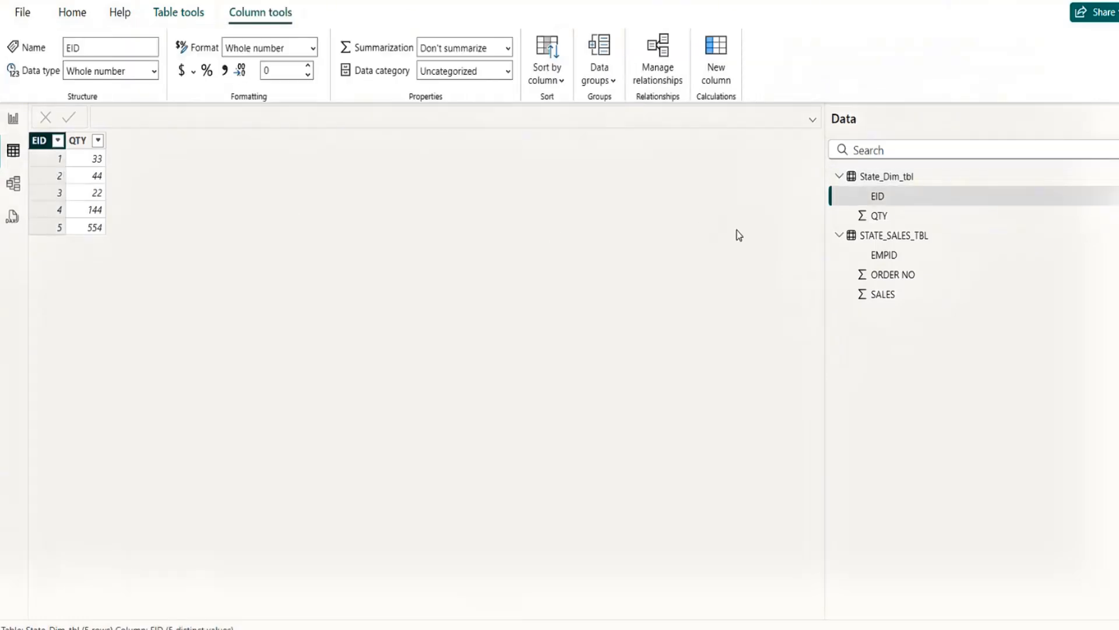
{"action": "left_click", "coordinate": [902, 236]}
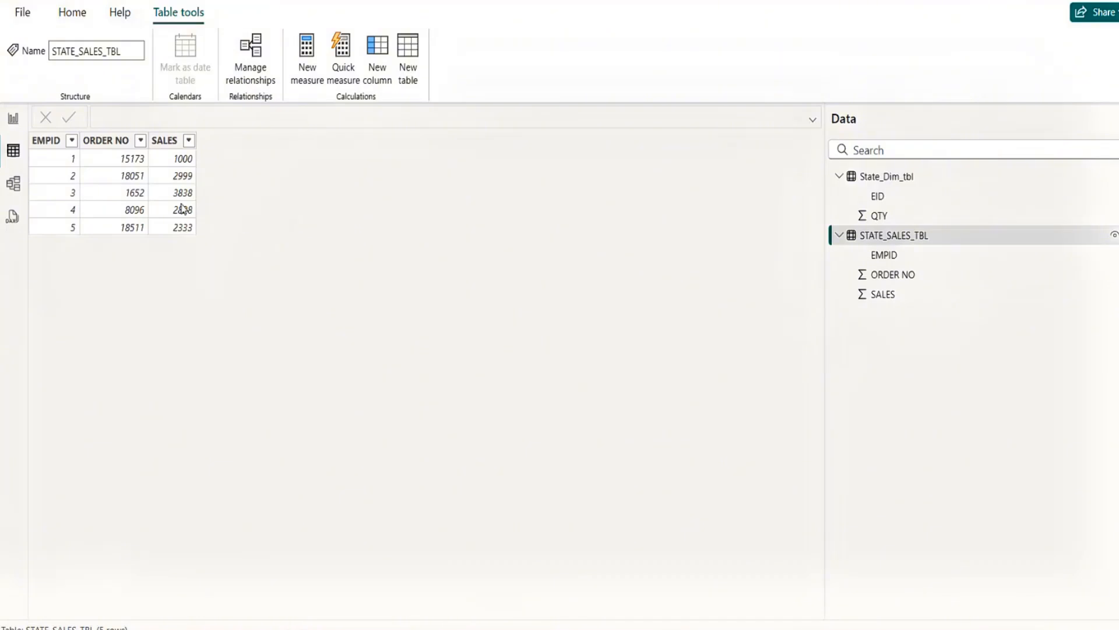
{"action": "left_click", "coordinate": [14, 185]}
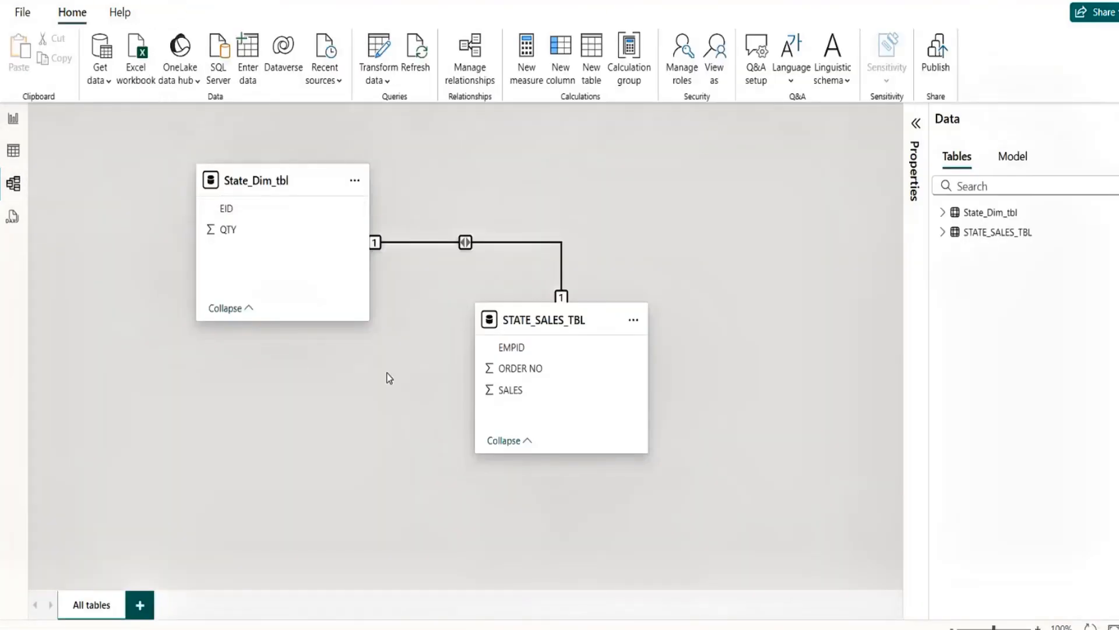